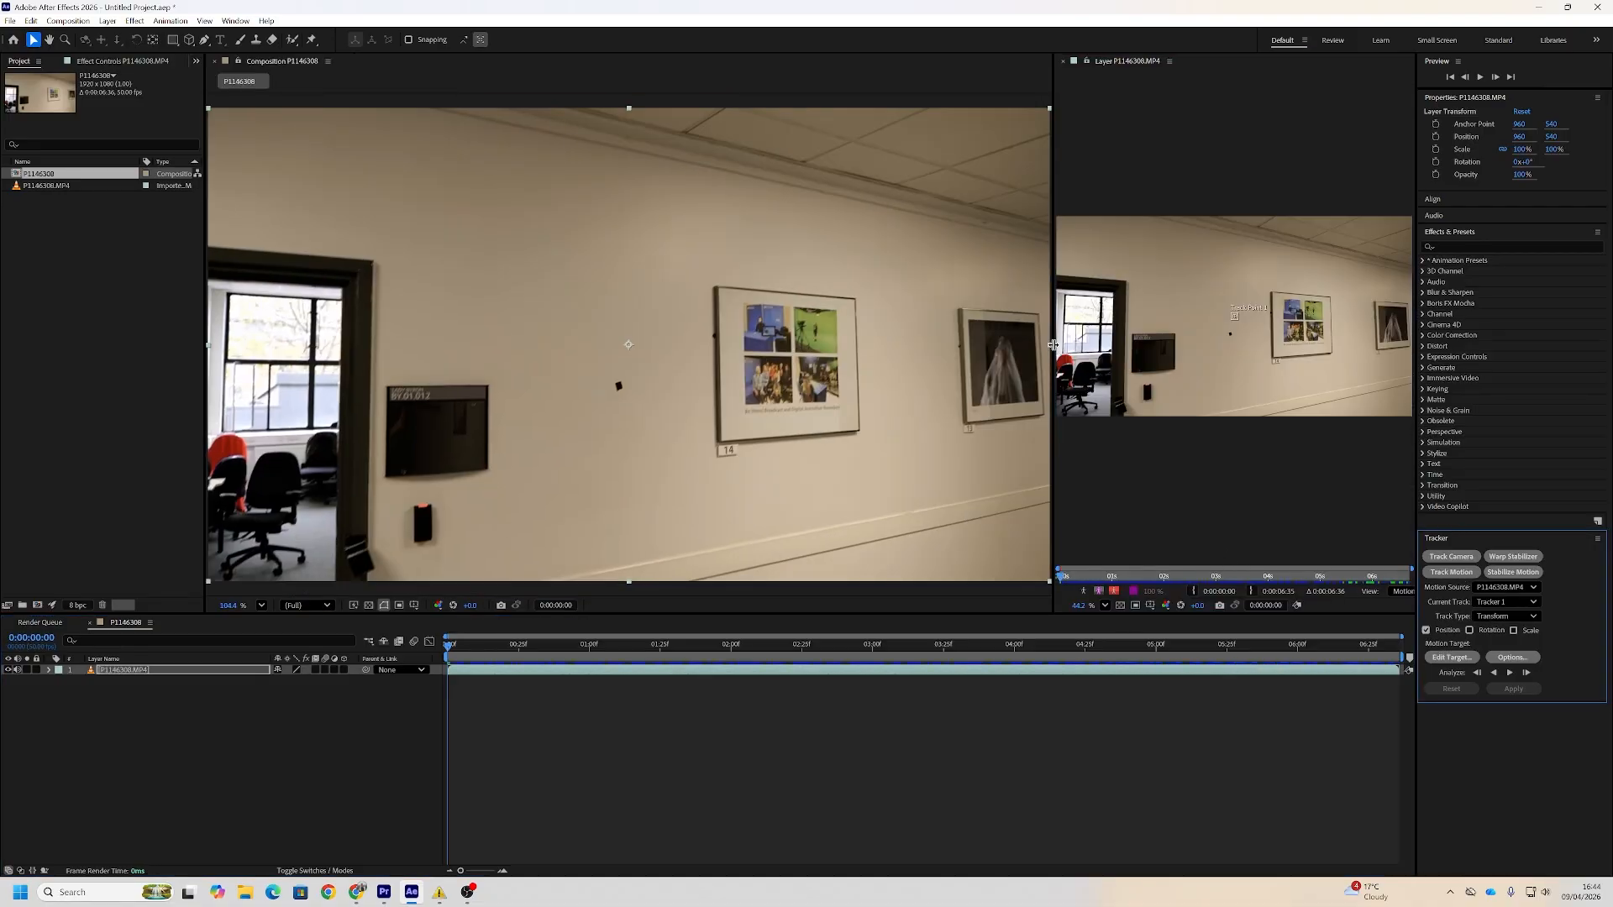
Enlarge the track point's regions, place it over the small black mark on the wall, and analyze the motion forward
drag(1053, 344, 634, 344)
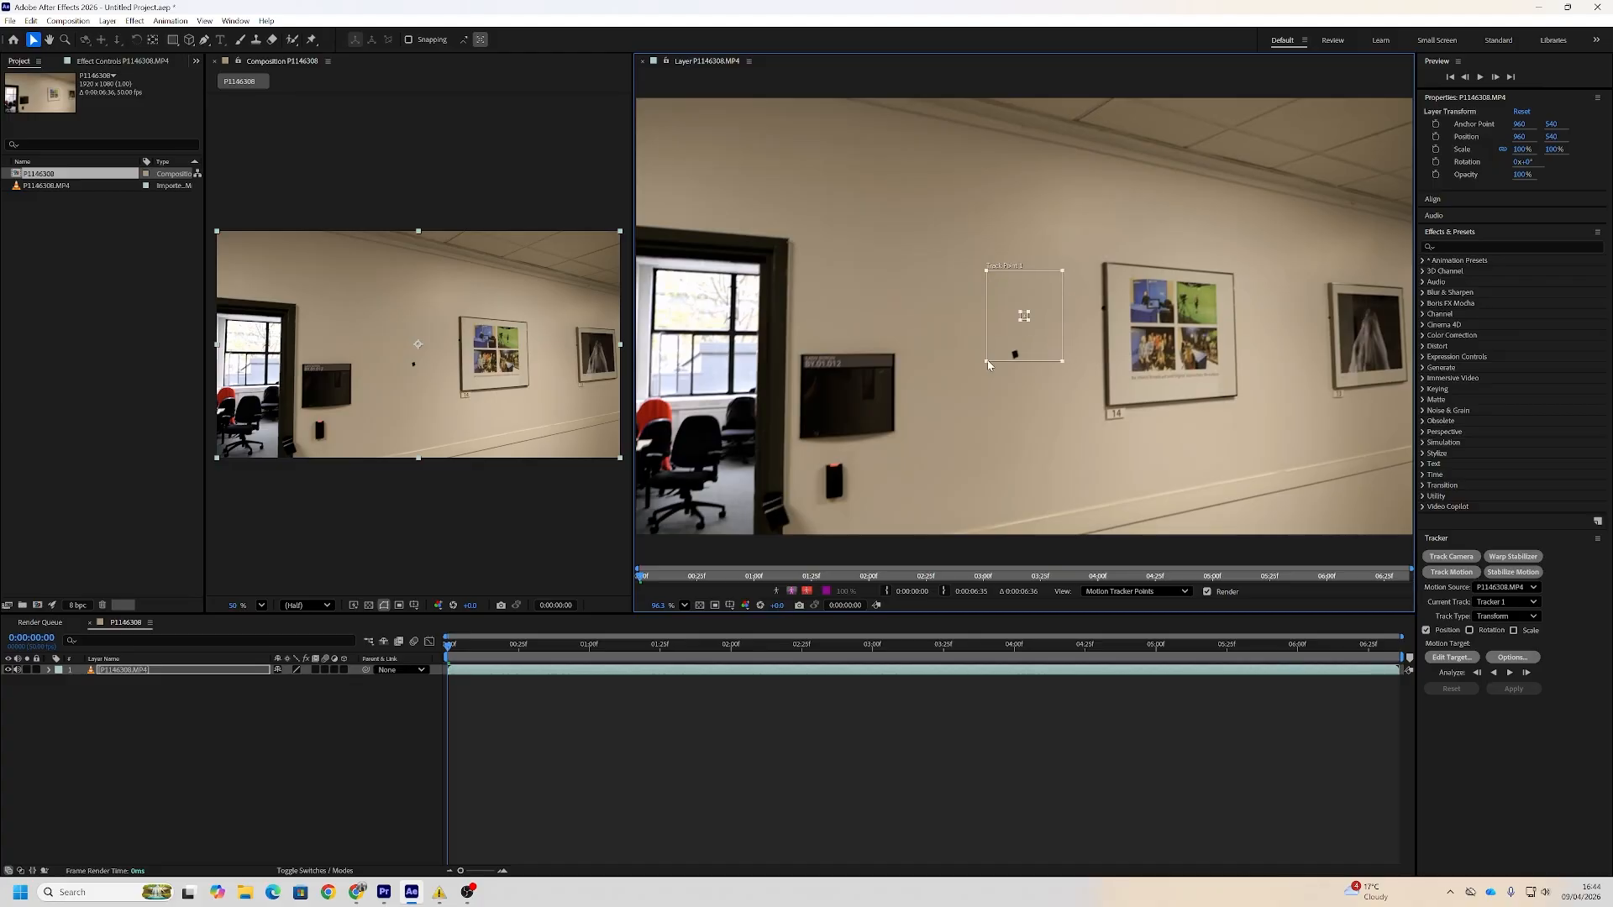
drag(988, 364, 1011, 351)
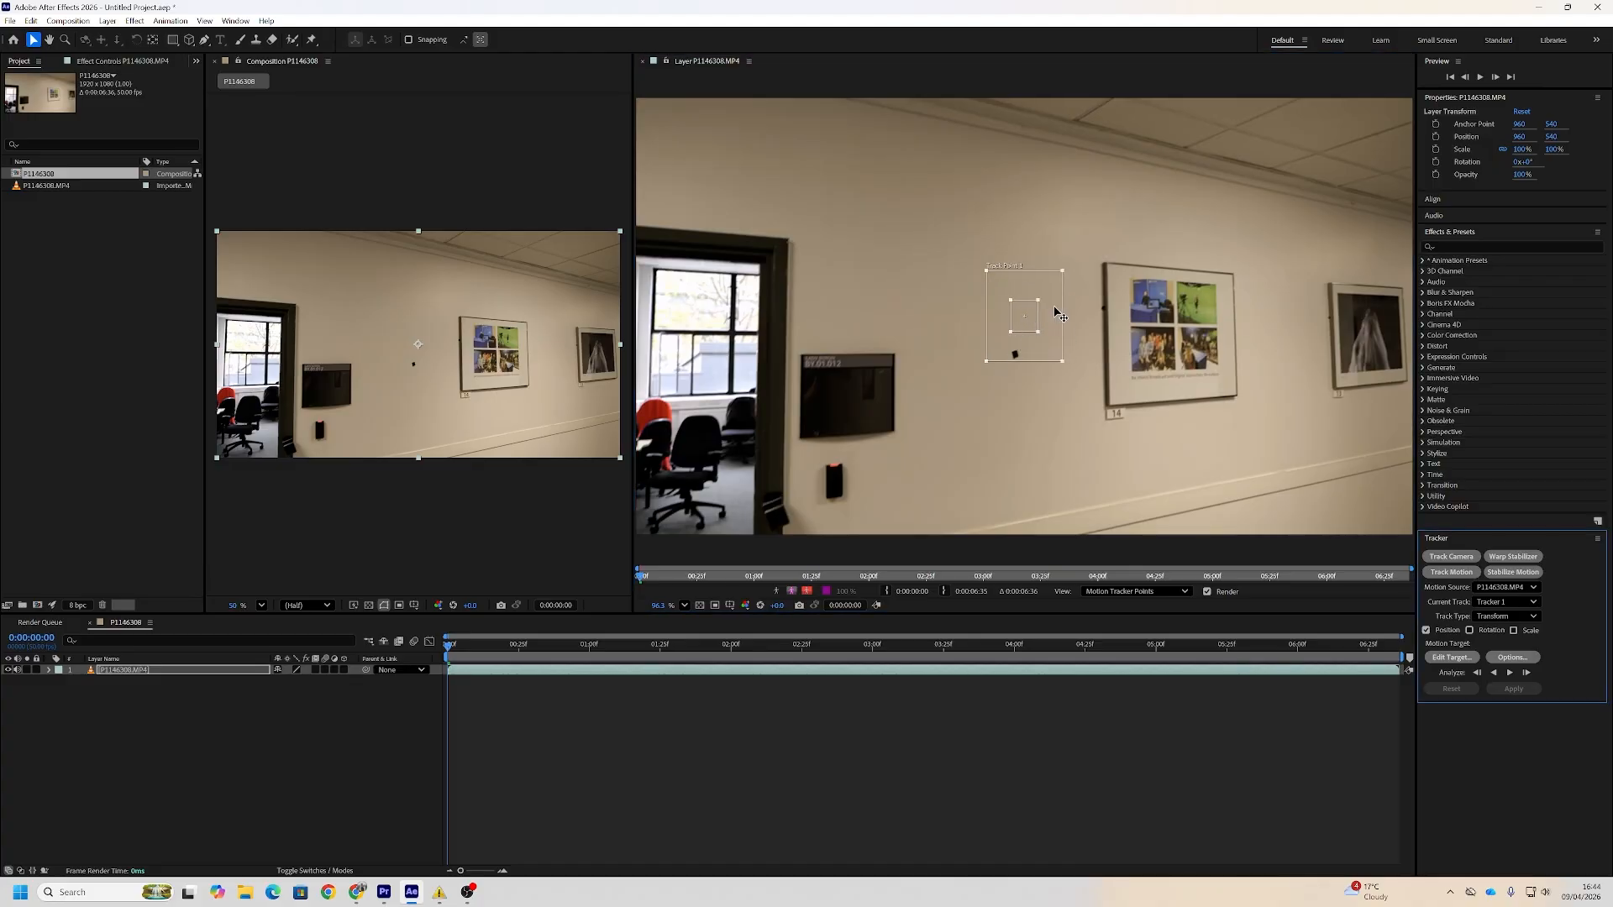
drag(1054, 307, 1025, 344)
click(1512, 676)
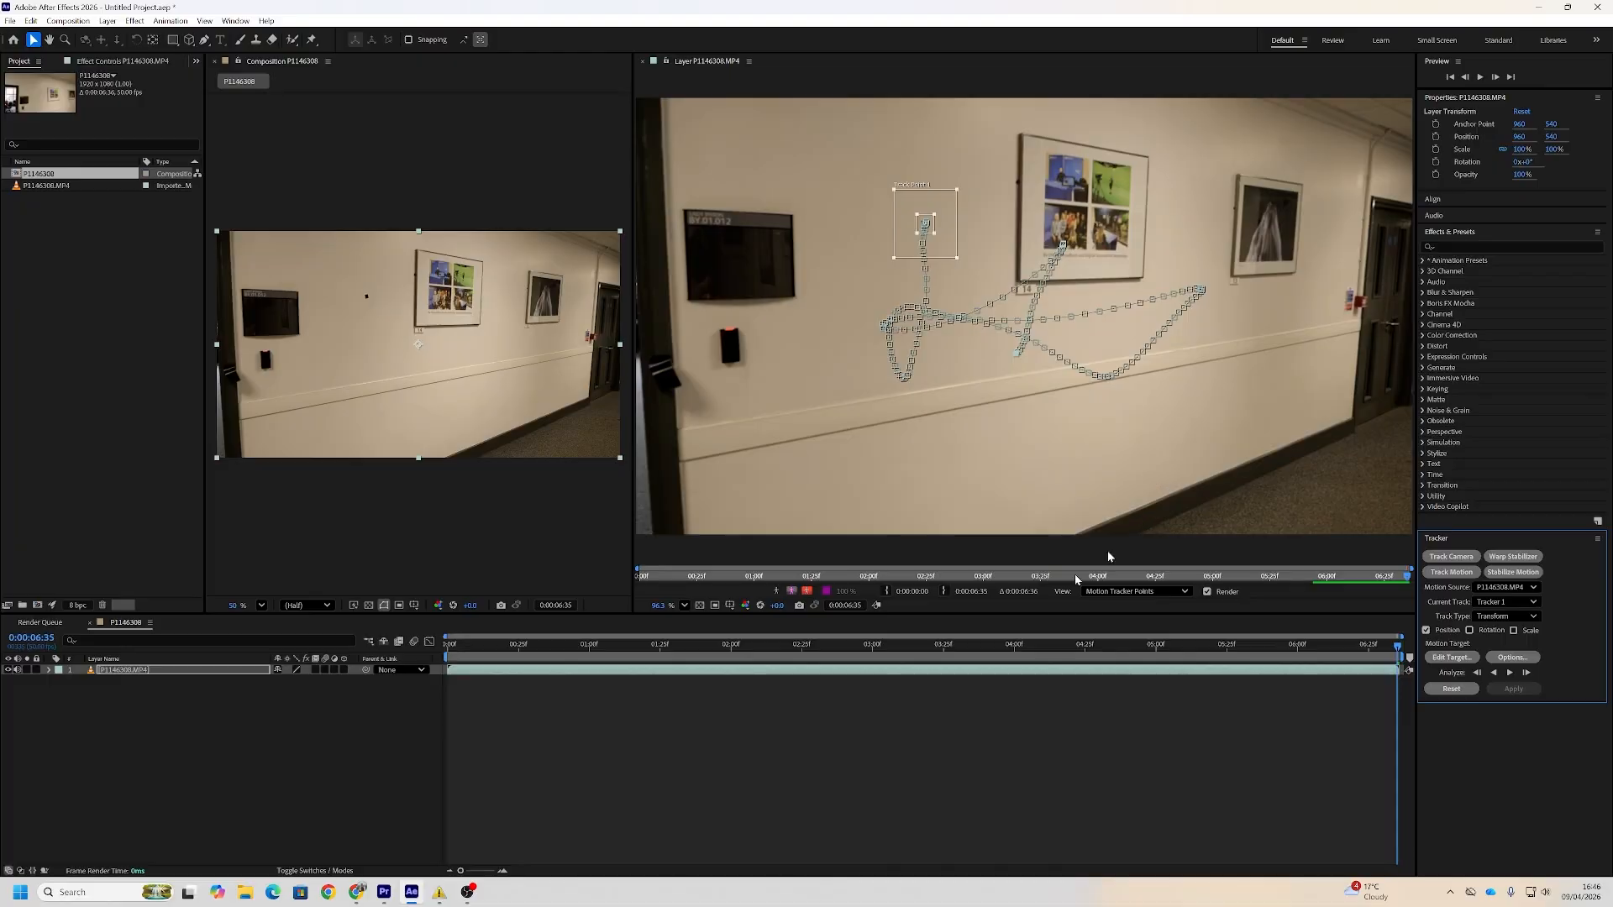
Add a new null object to the composition
click(106, 21)
mouse_move(137, 37)
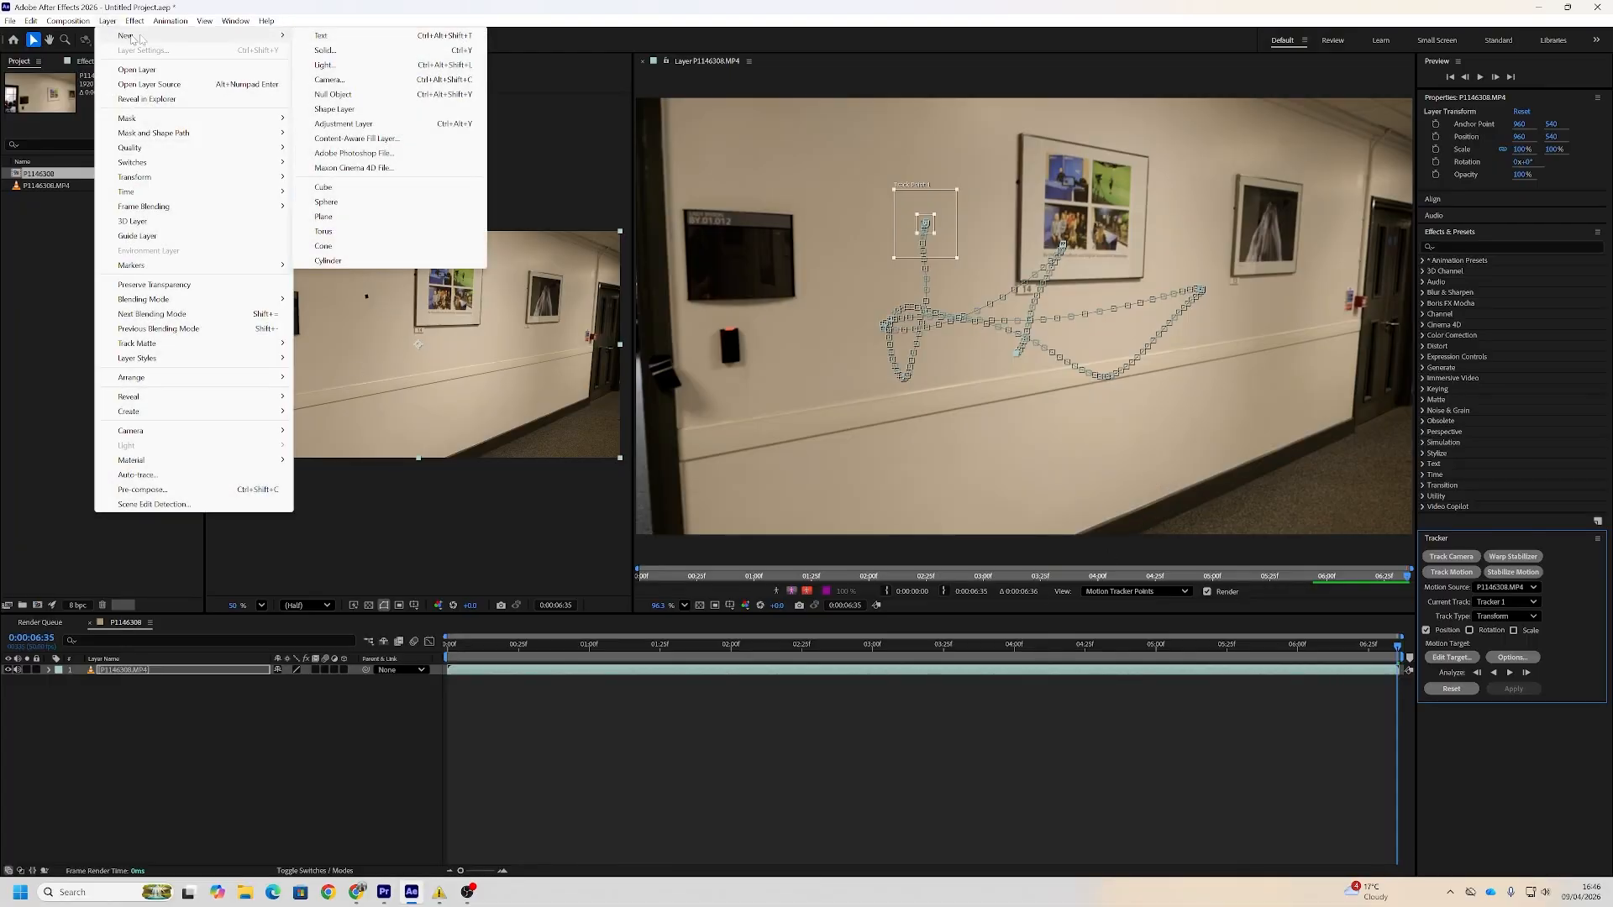
click(345, 94)
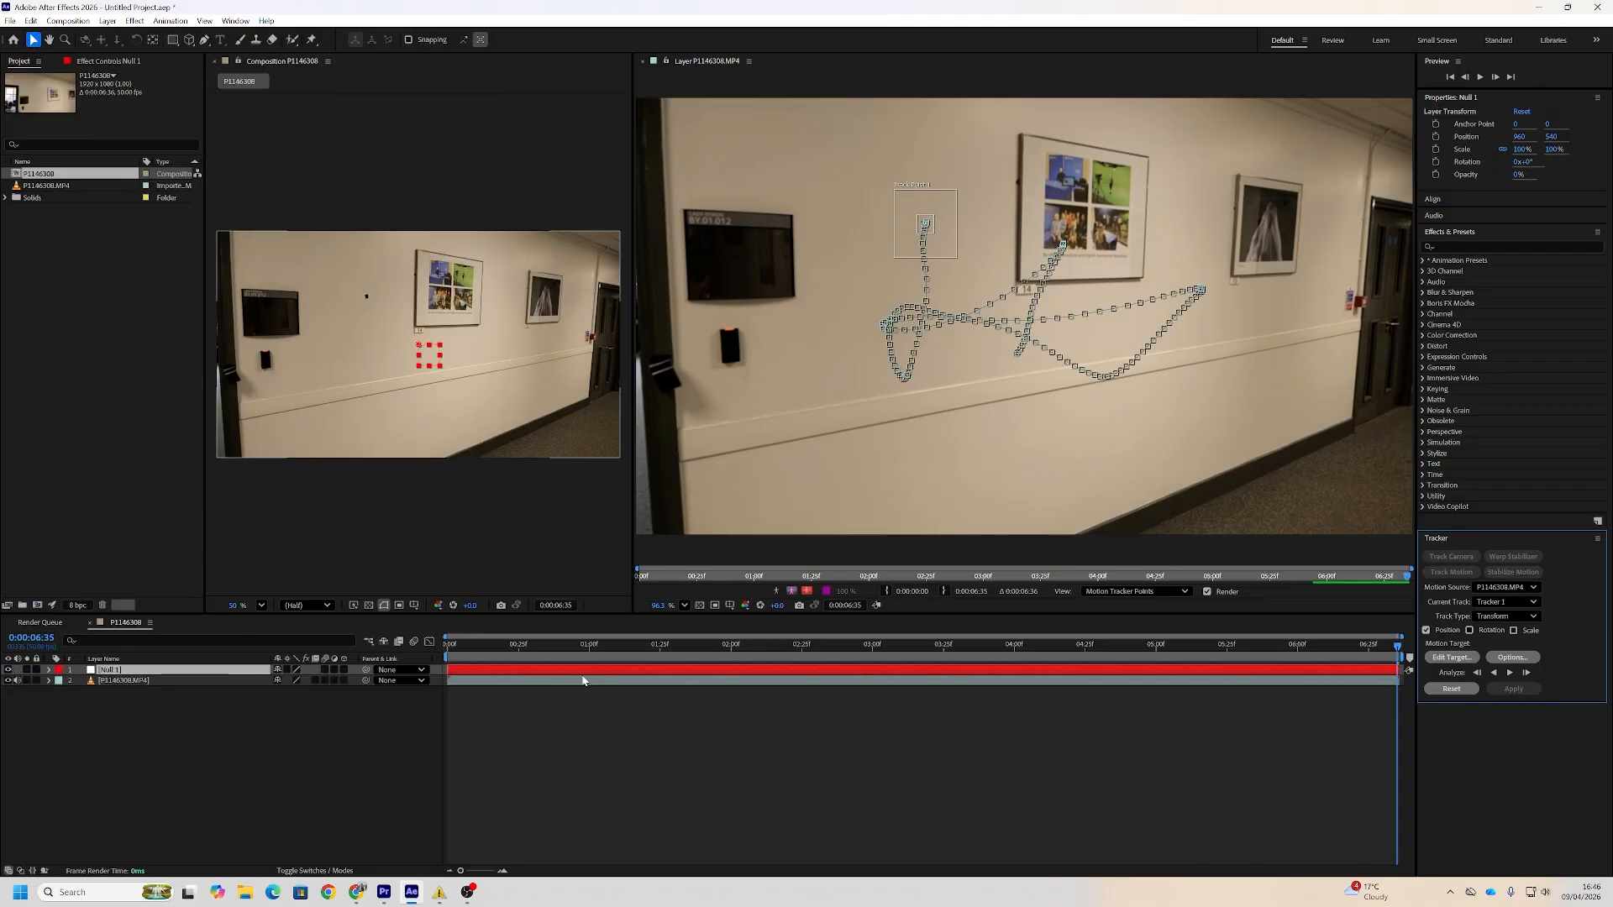
Set Null 1 as the motion target and apply the tracking data to its X and Y dimensions
click(1466, 662)
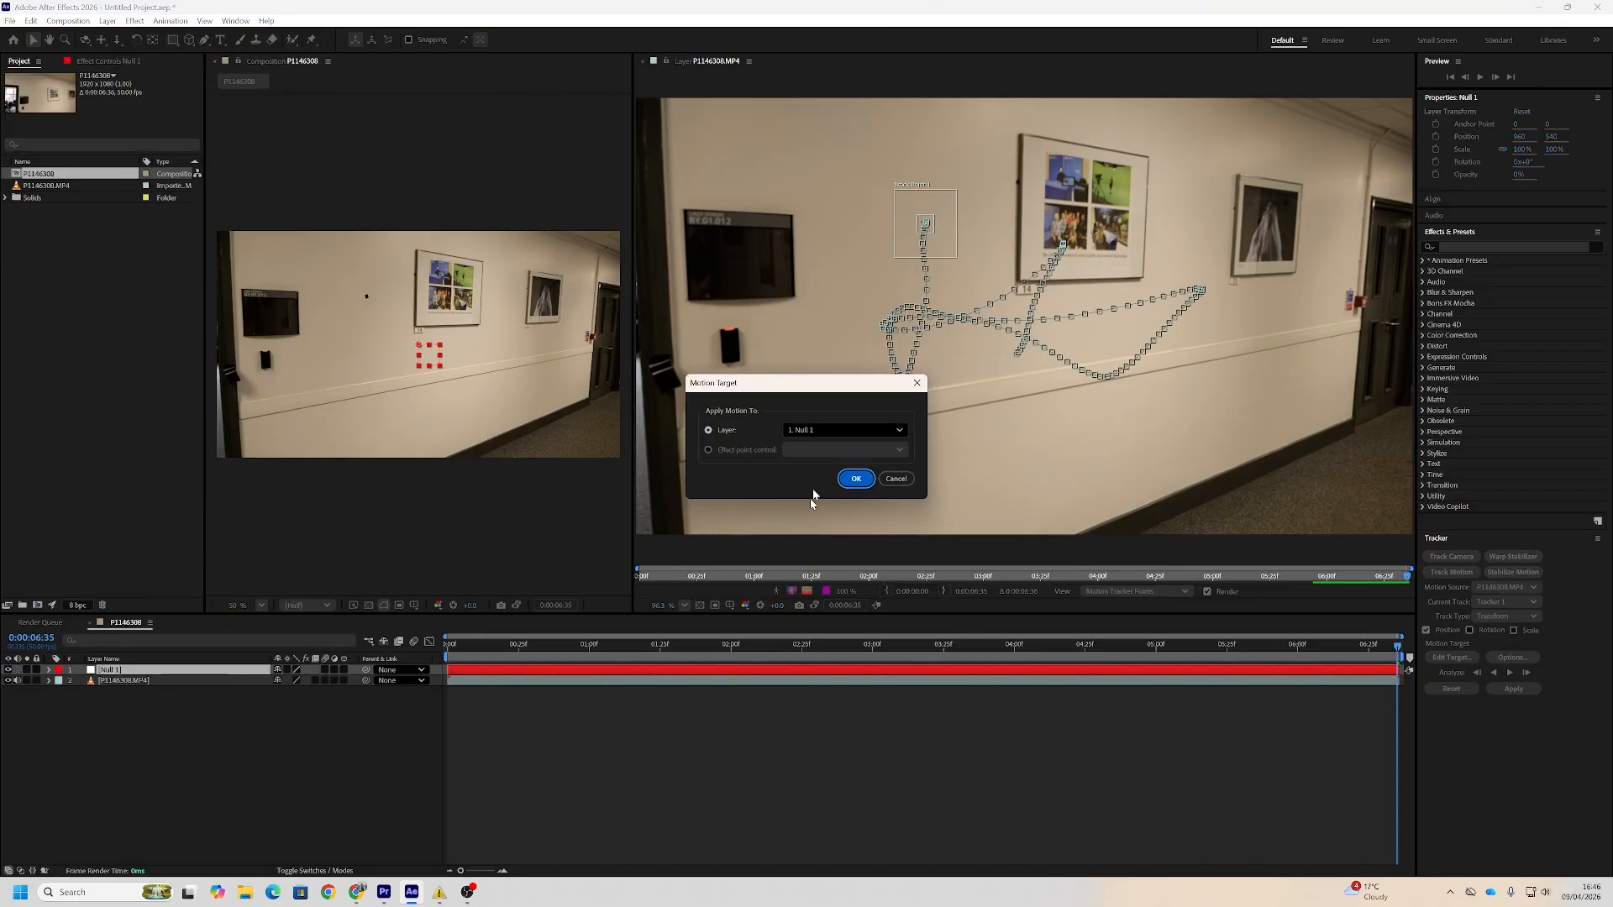
click(856, 479)
click(1513, 689)
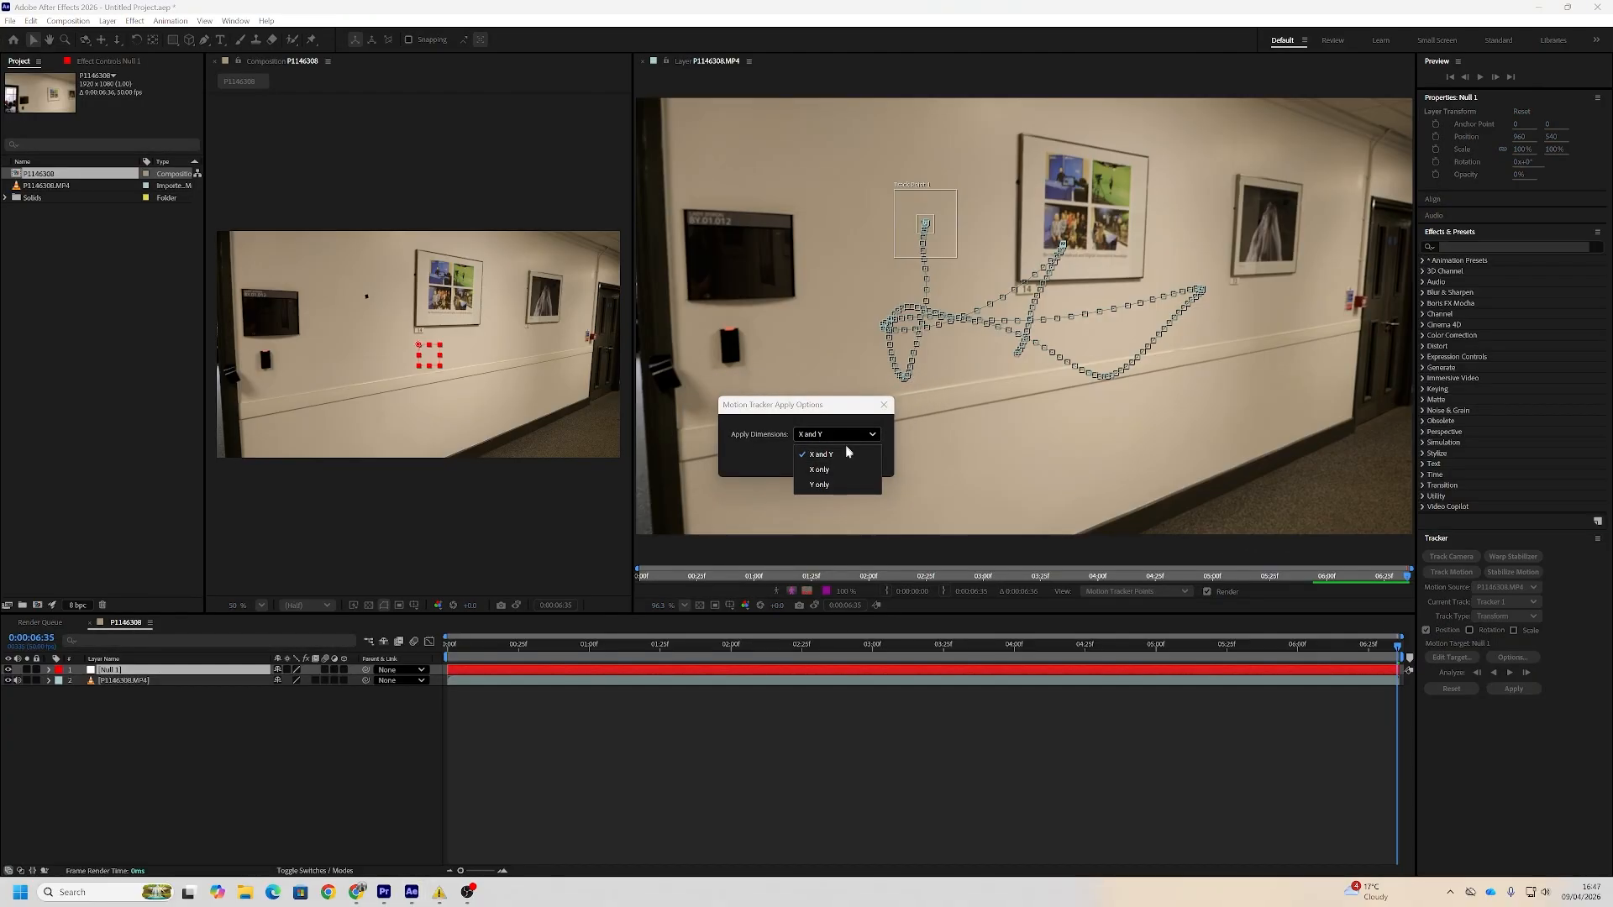
click(823, 458)
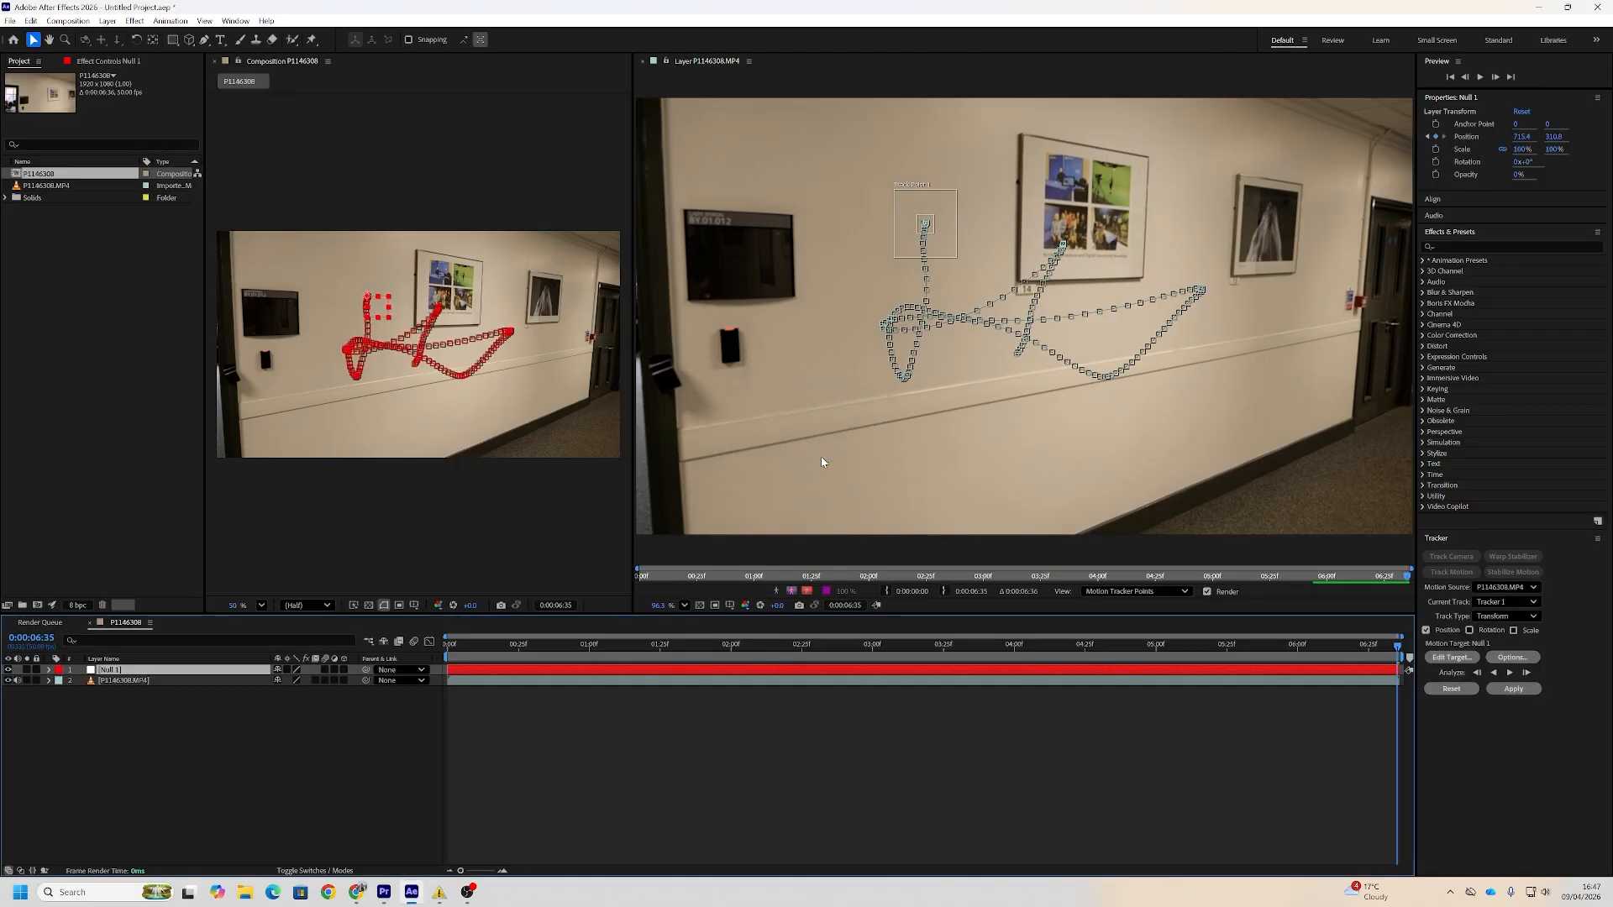
Close the footage layer's viewer and play back the composition to check the null's tracked movement
click(641, 61)
key(space)
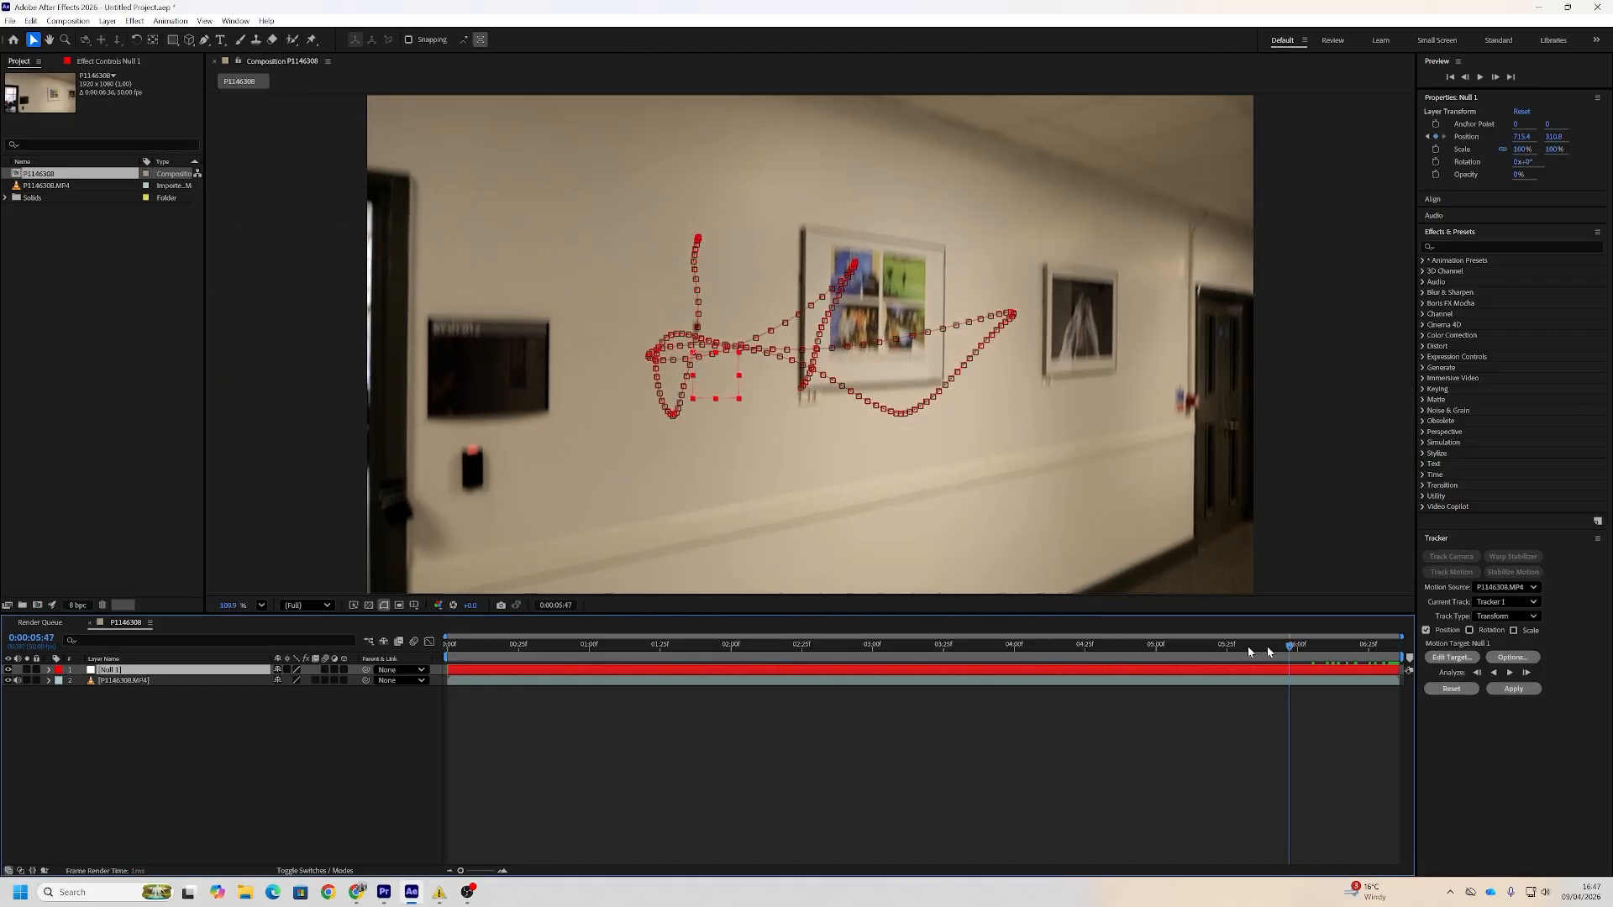
key(space)
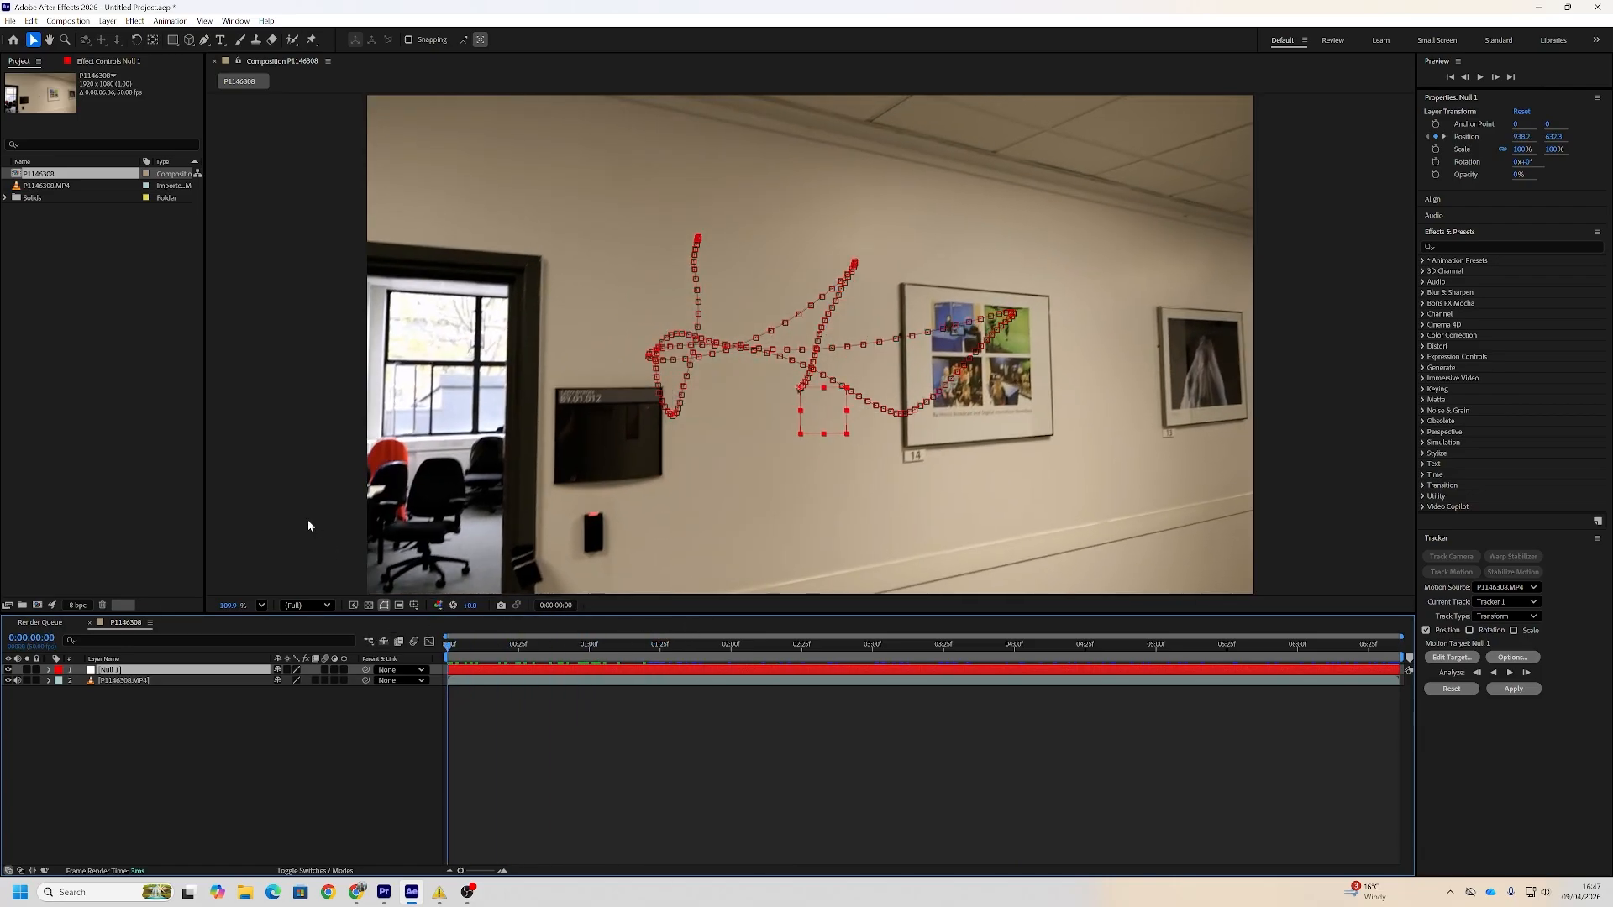
Duplicate the footage layer and shift the copy horizontally so its X position is 1000
click(198, 682)
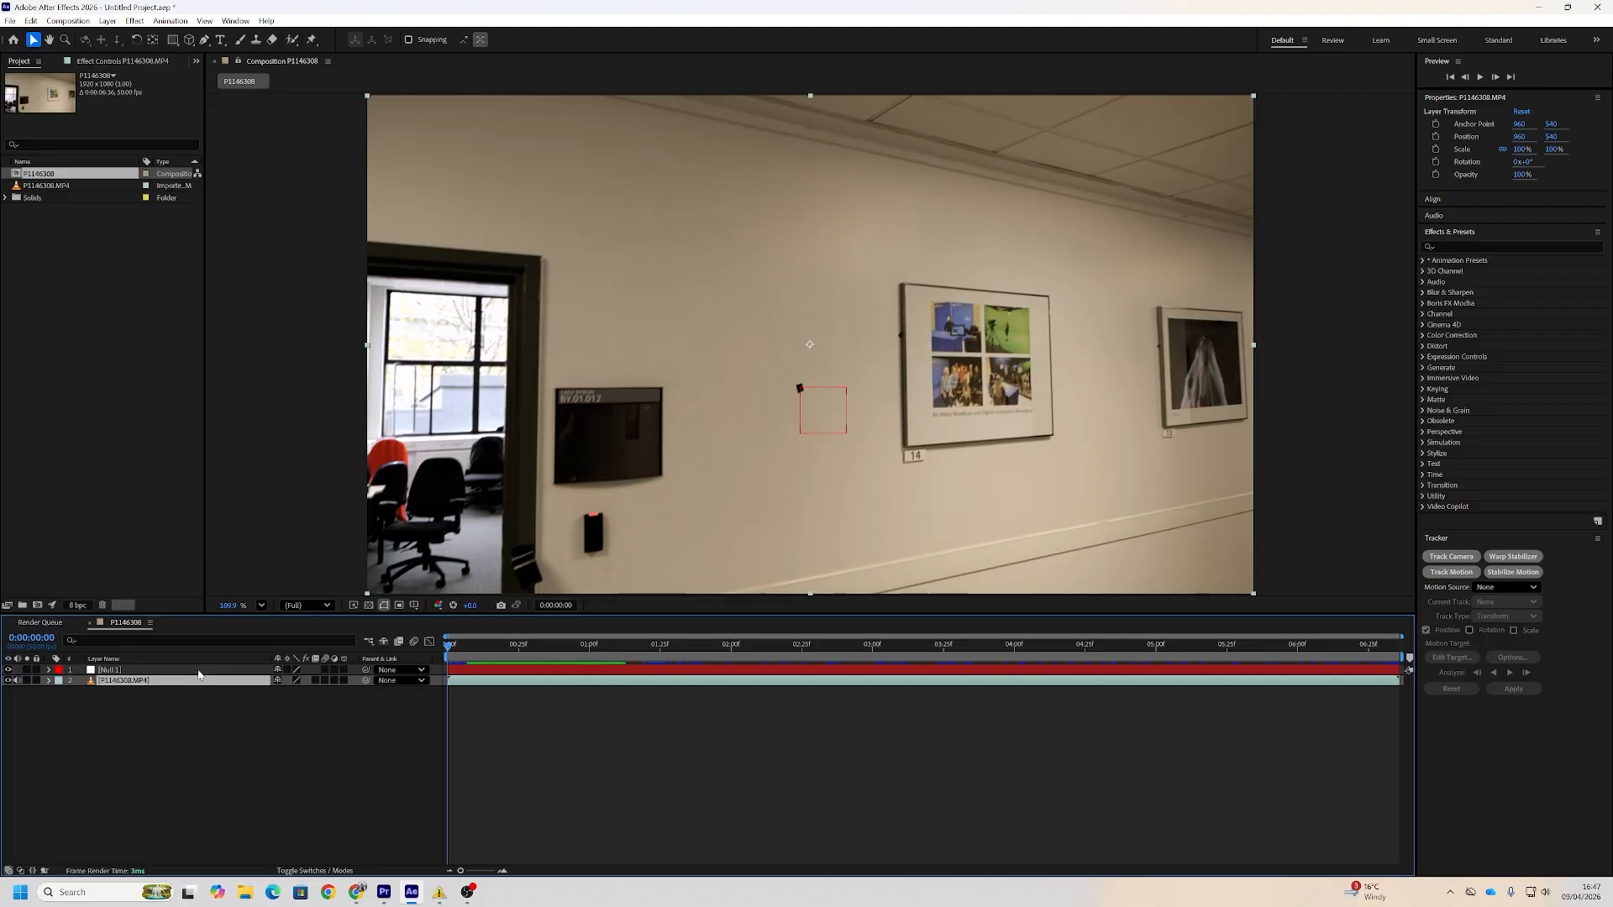
key(ctrl+d)
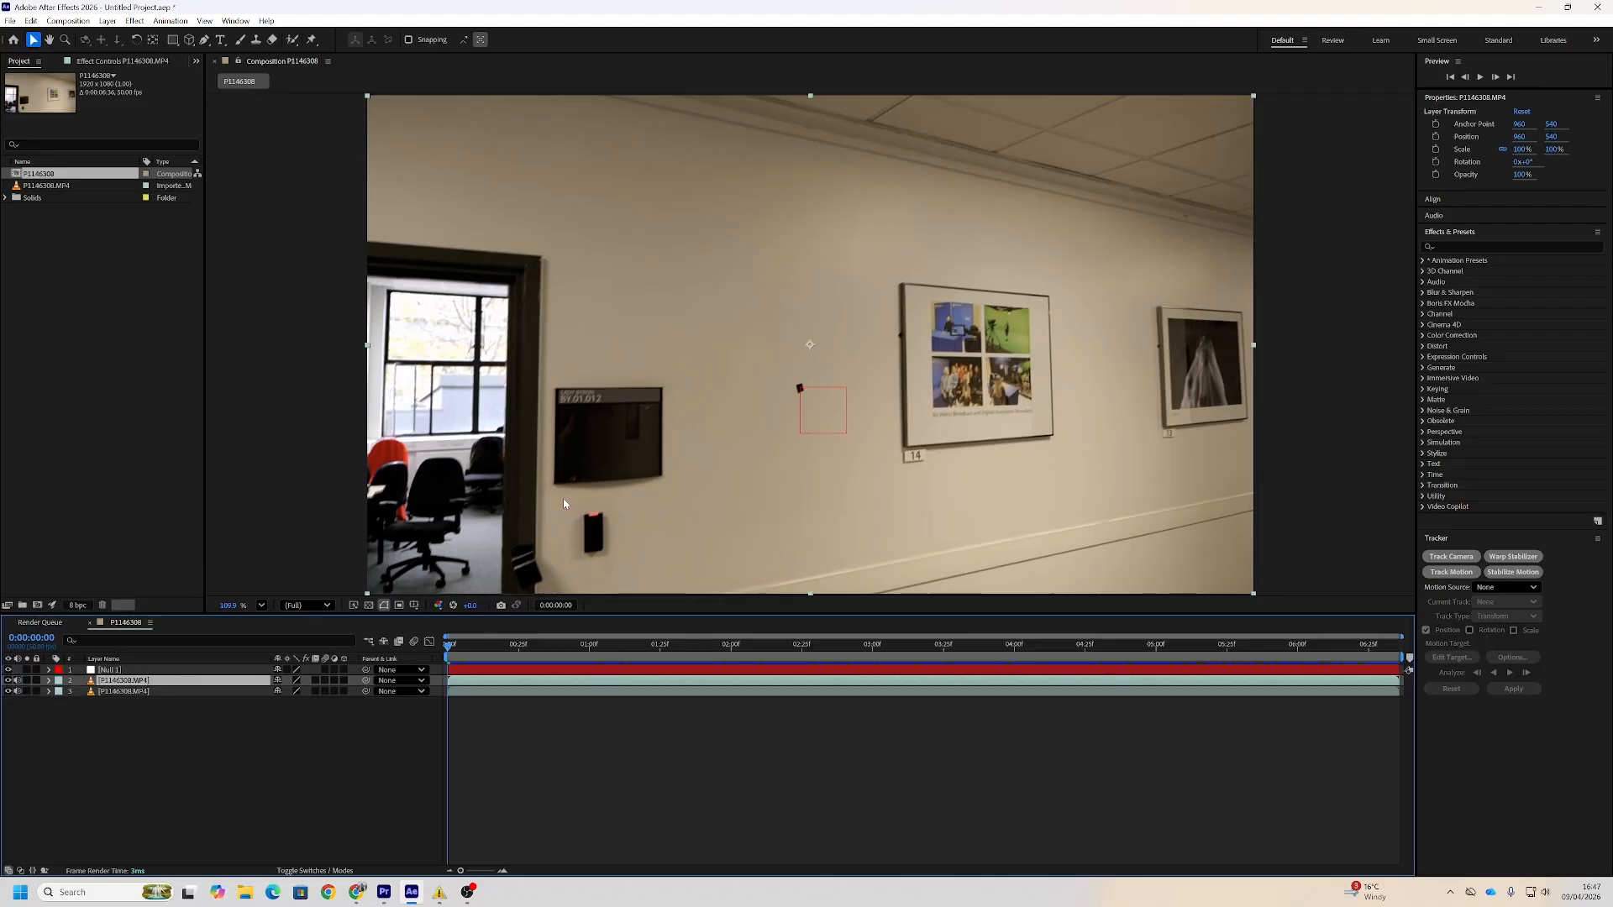
key(shift+Right)
key(shift+Right)
key(shift+Right)
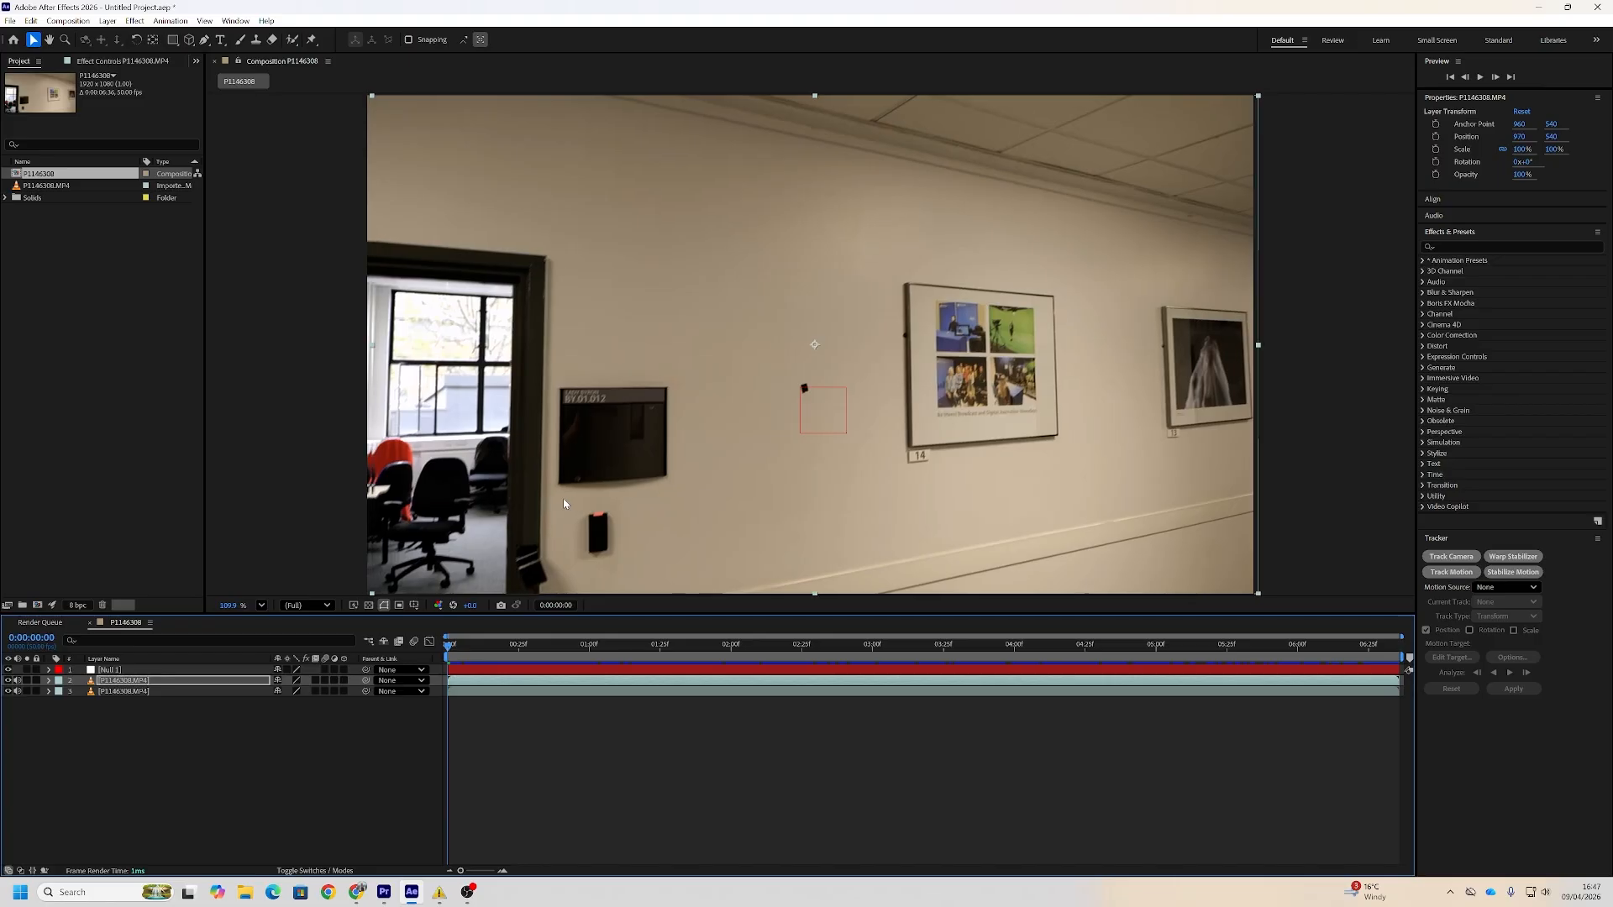
key(shift+Right)
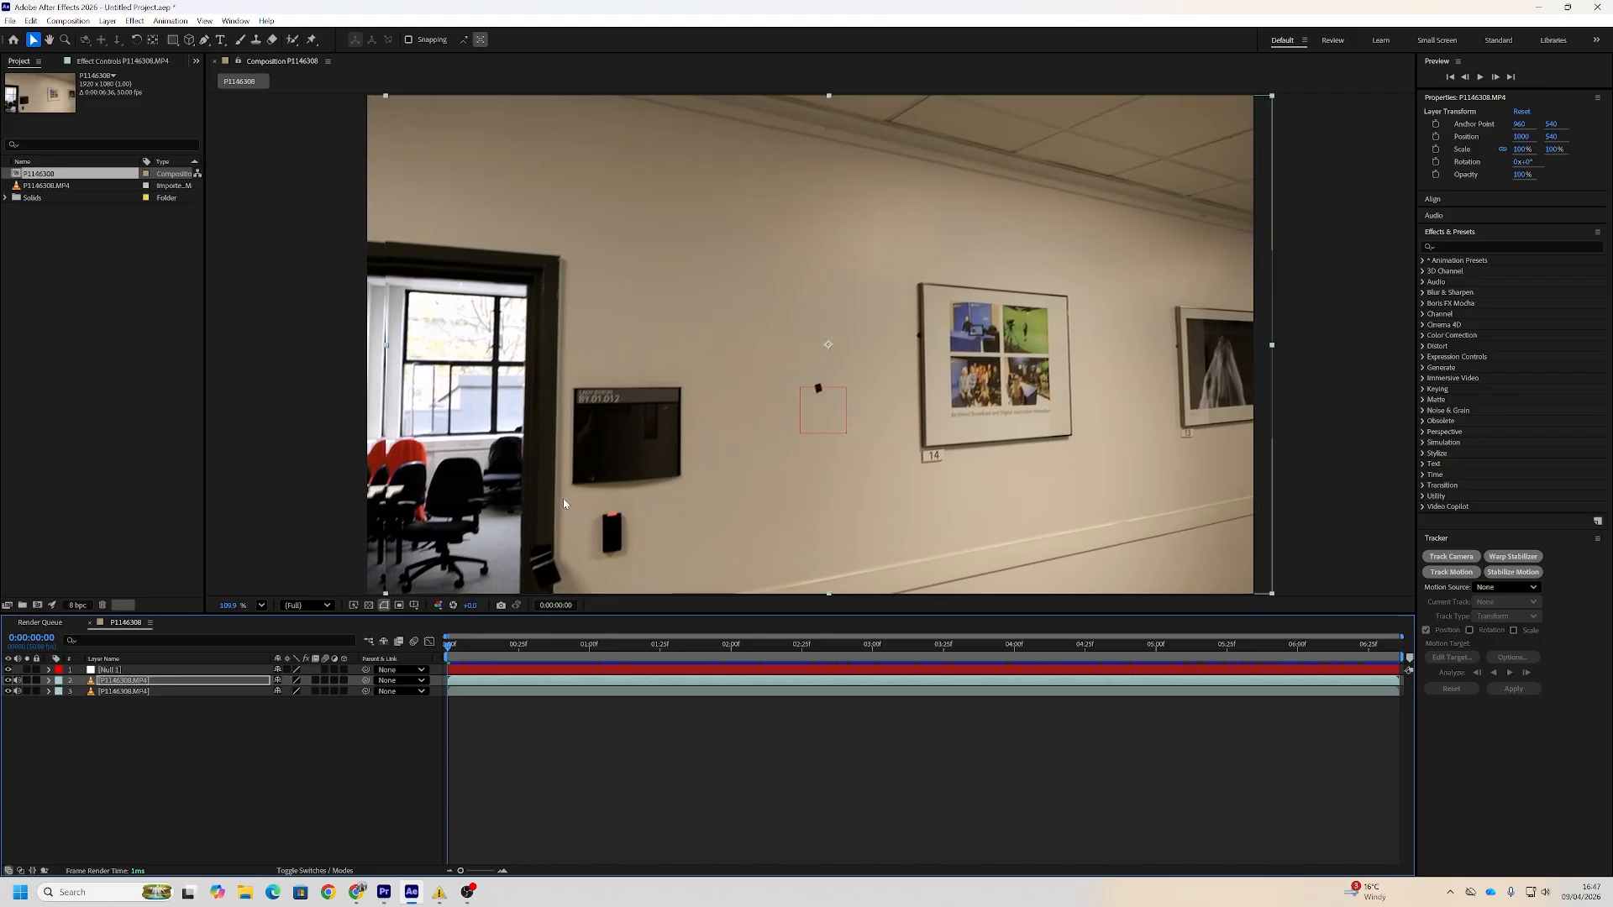
Draw a small elliptical mask on the shifted footage copy over the black wall mark and show its Mask Feather property
key(q)
key(q)
key(q)
click(770, 366)
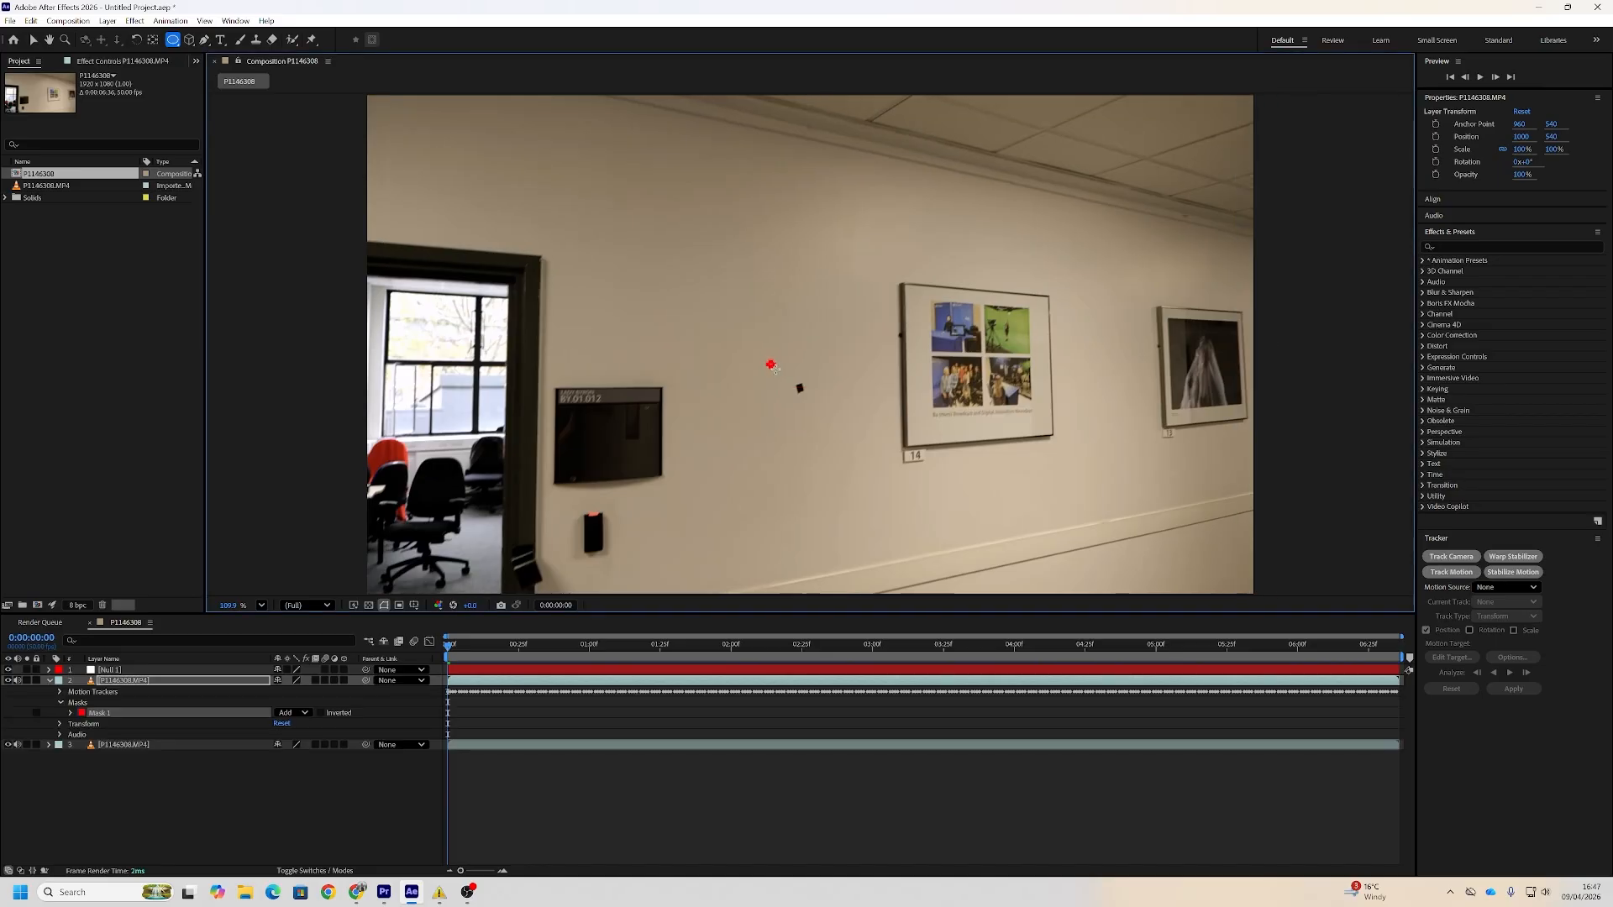
key(v)
key(f)
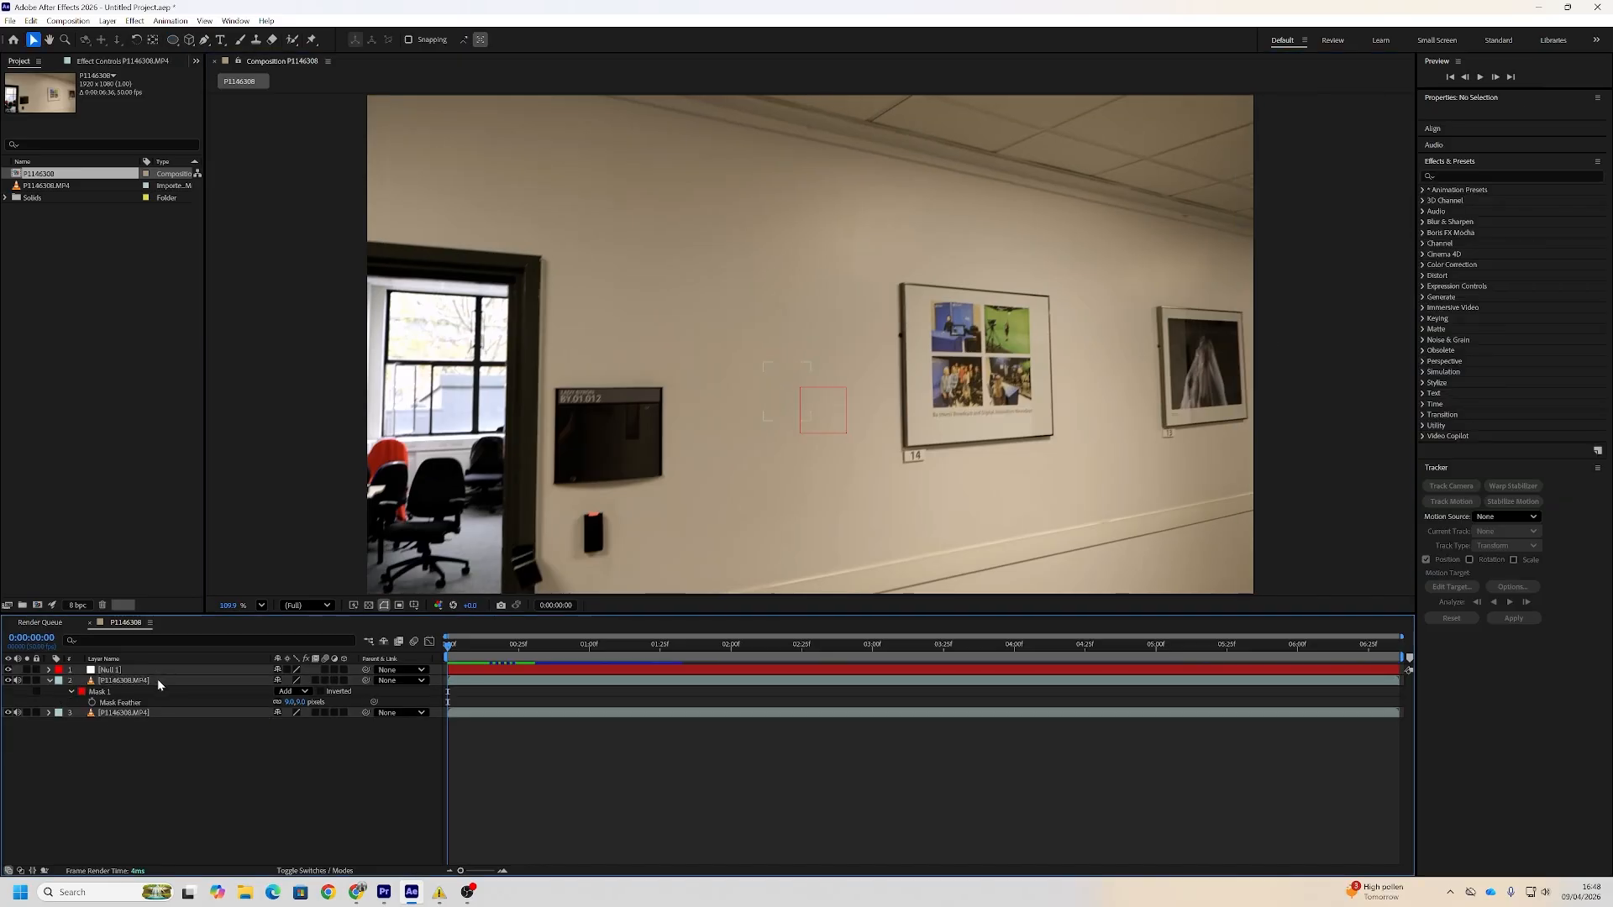
Link the masked footage copy's Position to Null 1's Position, realign the patch over the wall mark, and preview it
right_click(164, 682)
mouse_move(260, 345)
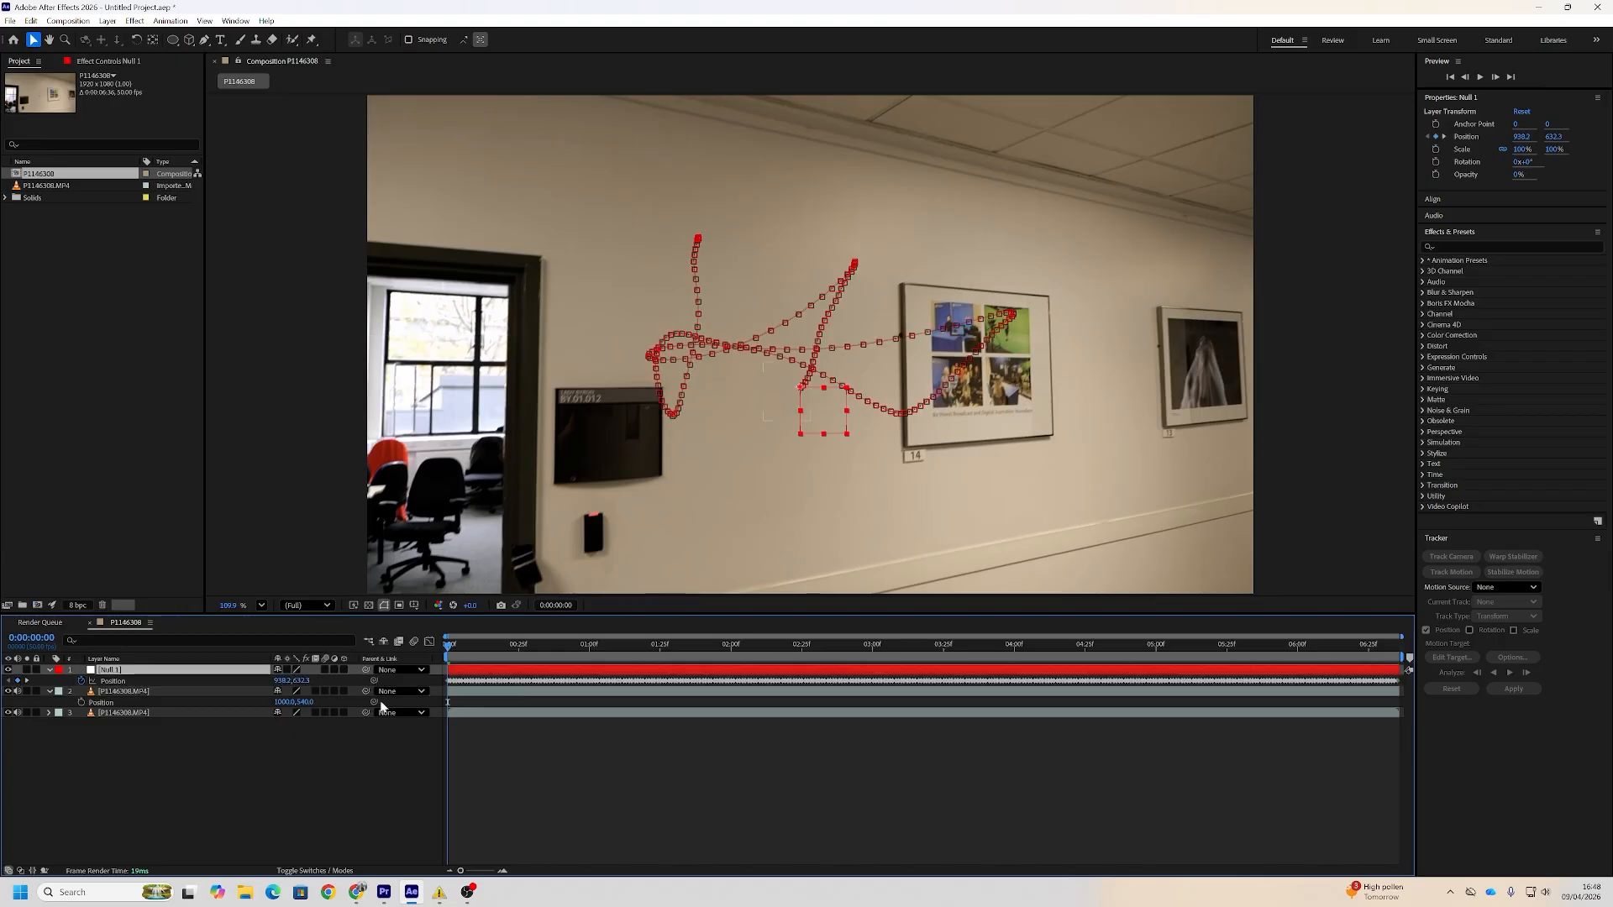
drag(267, 693, 256, 688)
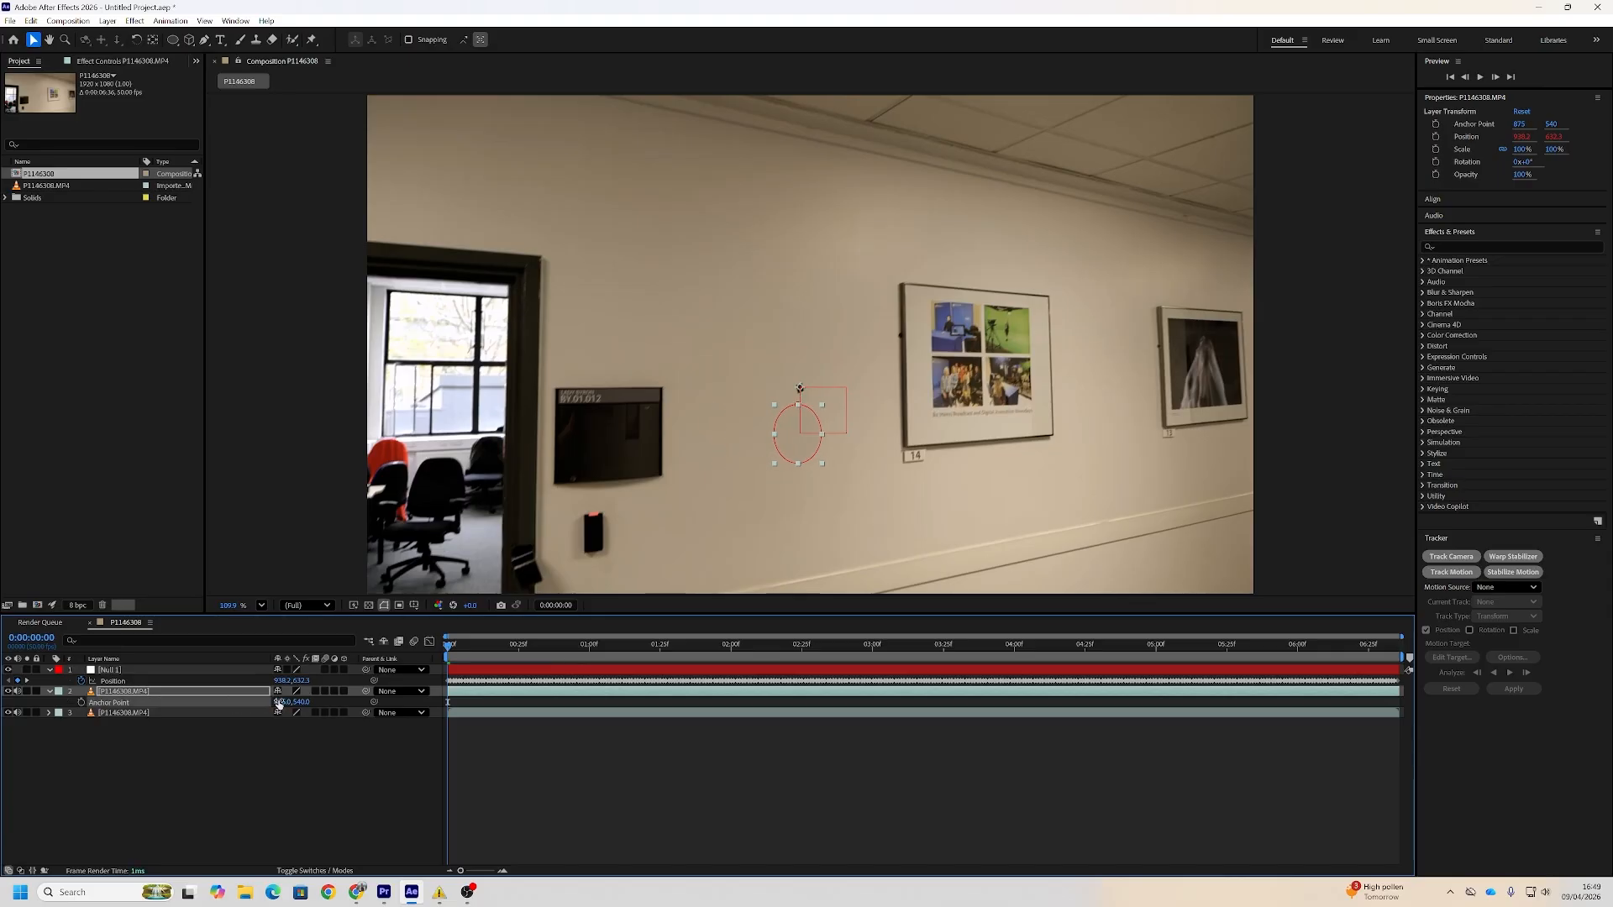
click(295, 483)
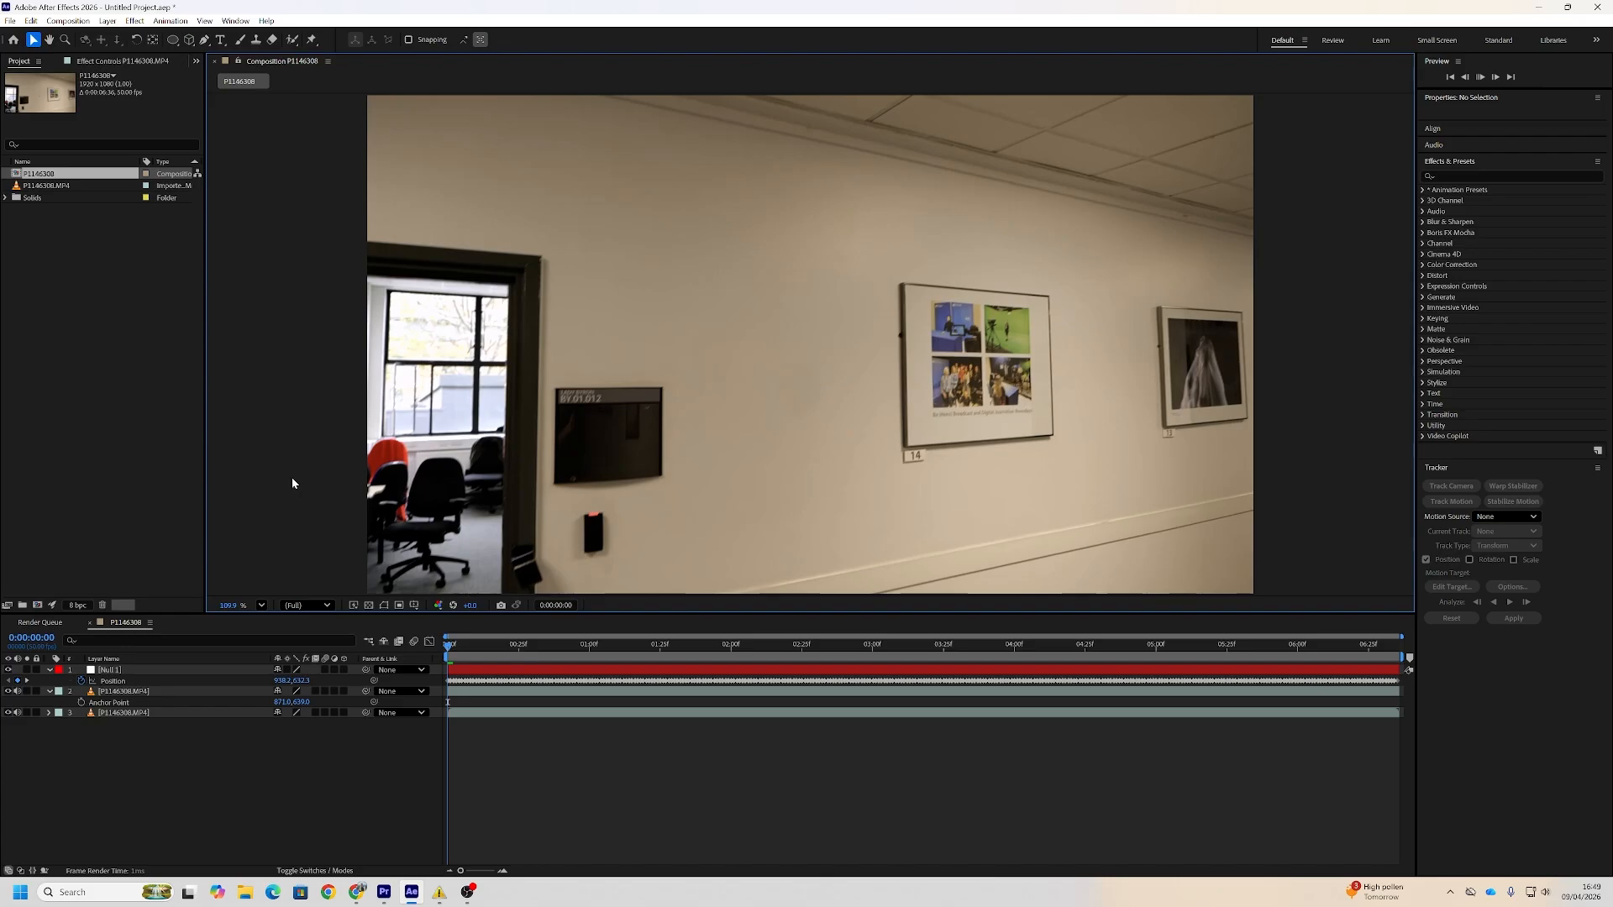
key(space)
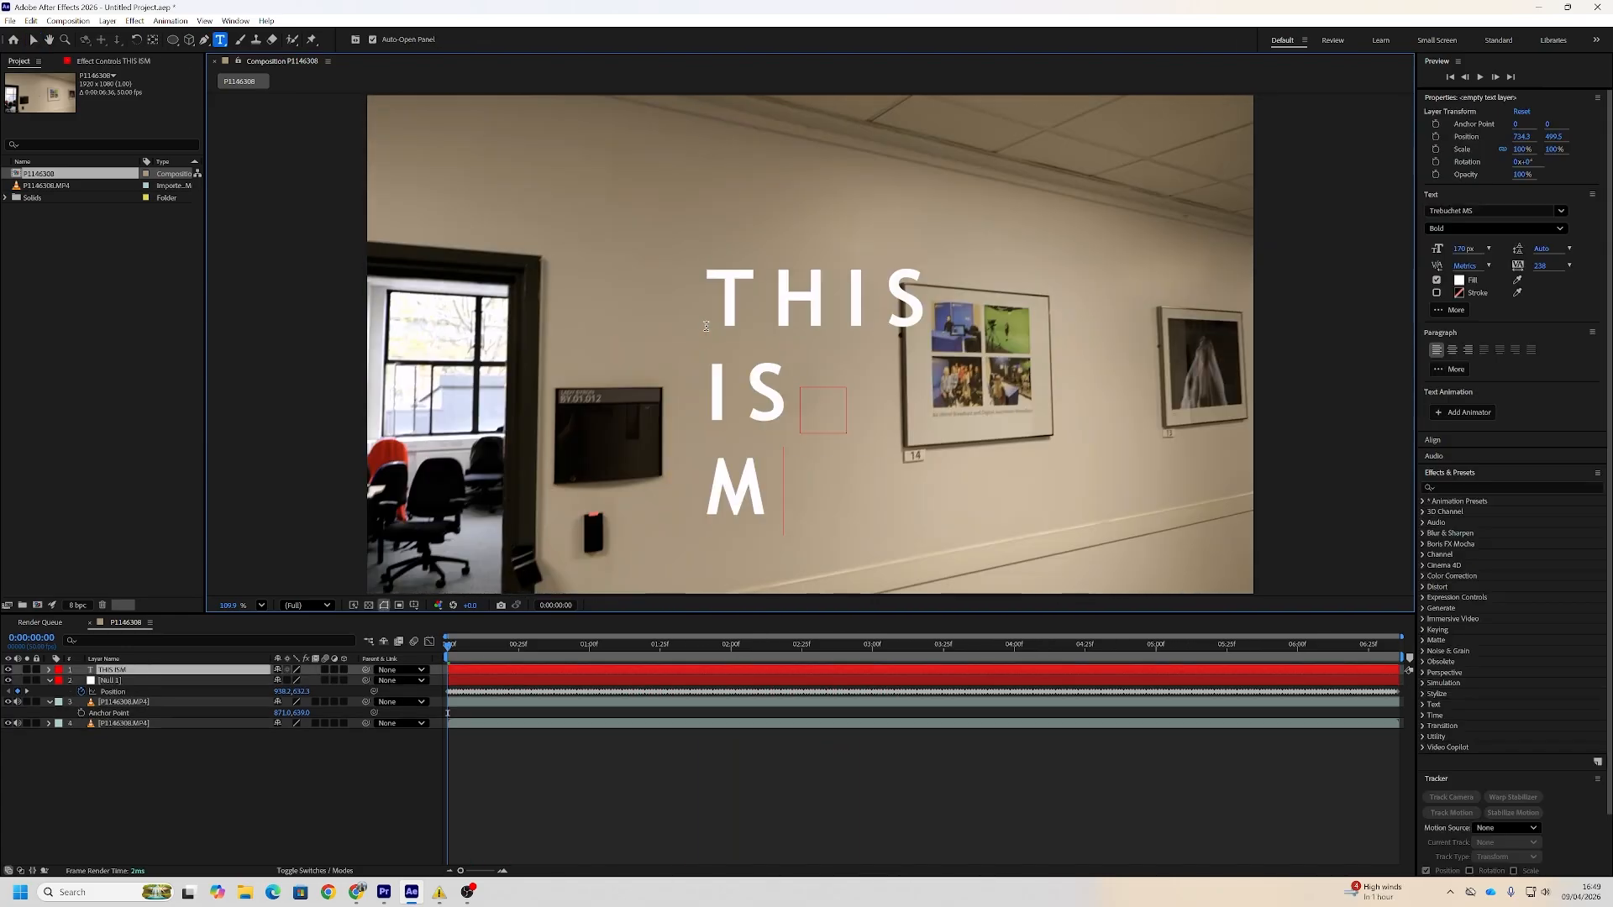
Link the text layer's Position to Null 1's tracked Position
drag(374, 681, 235, 712)
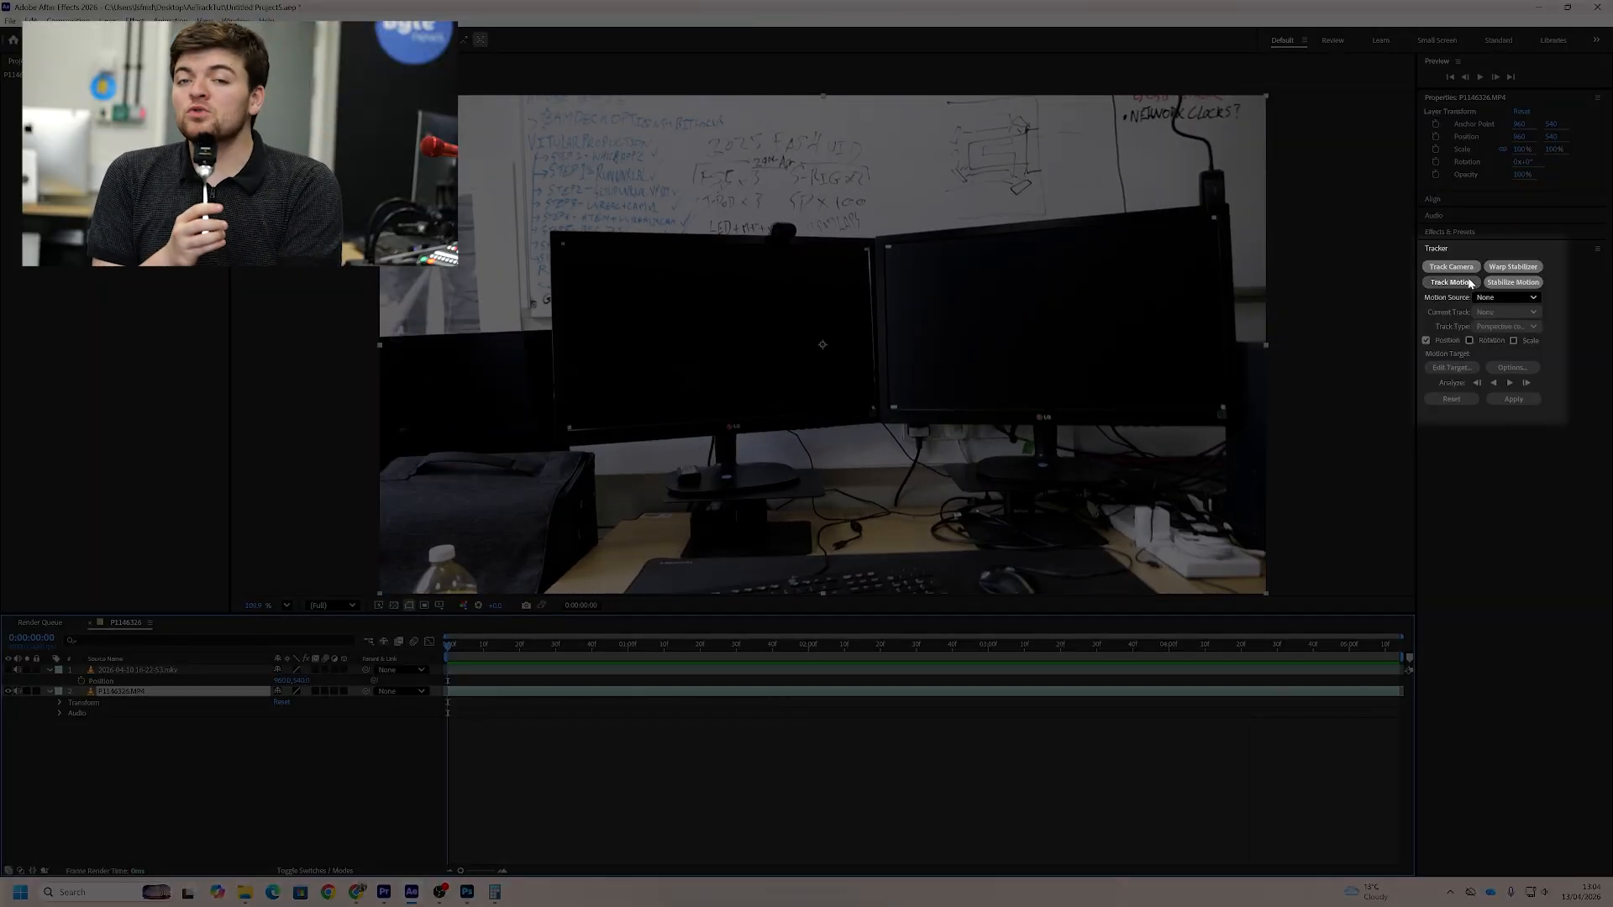
Create a motion track on the P1146326.MP4 monitor footage and set its type to Perspective corner pin
click(1469, 283)
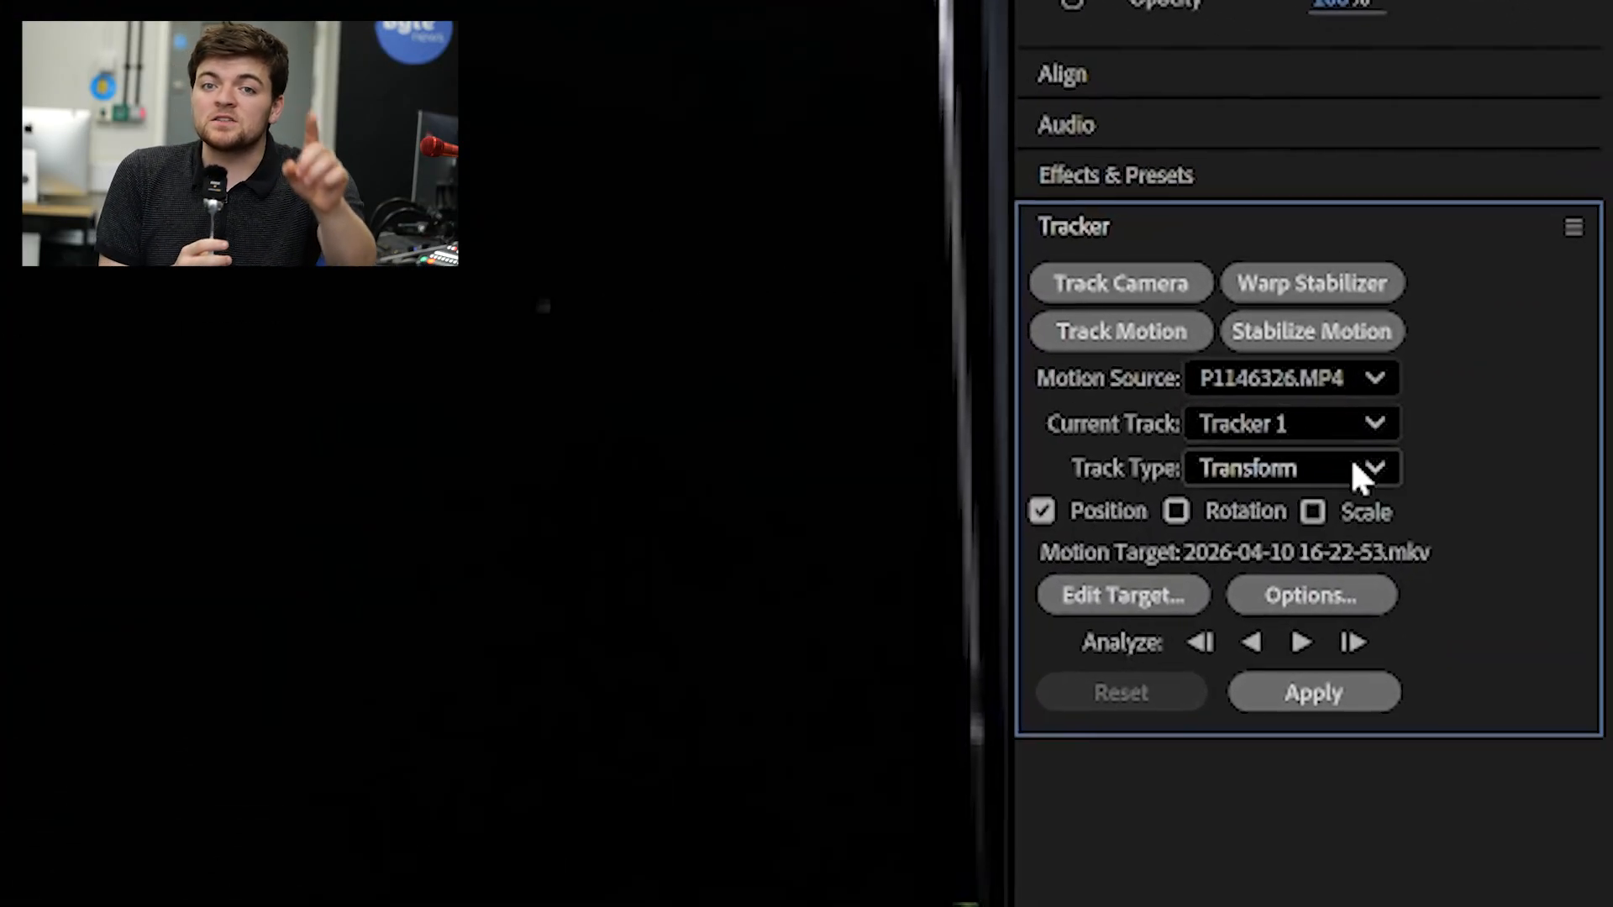
click(1531, 327)
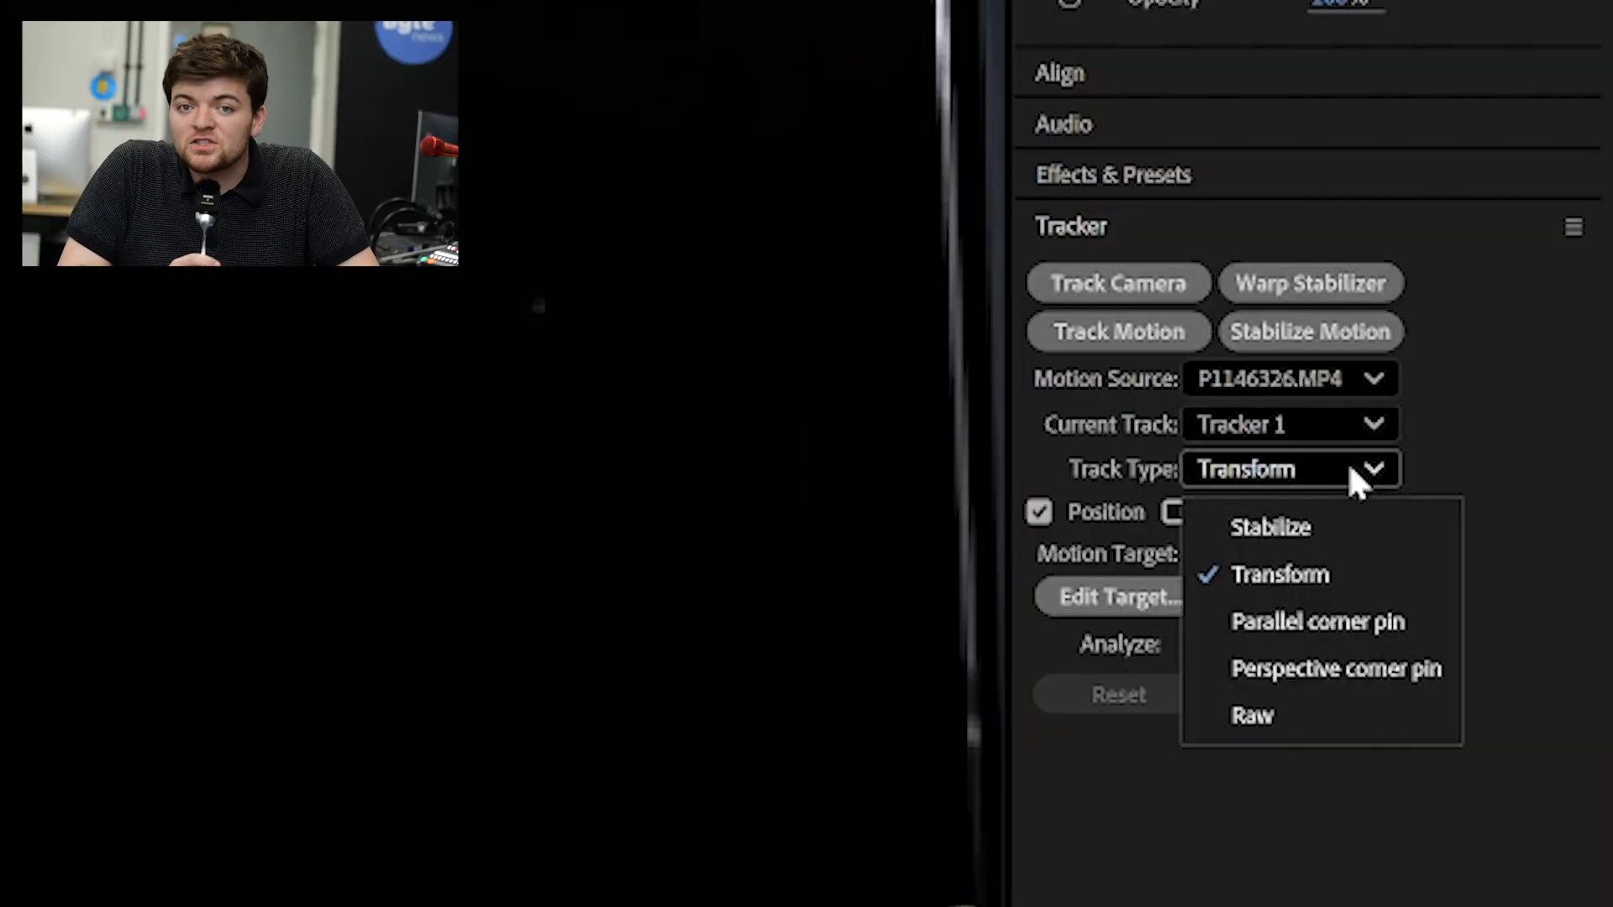
click(1342, 676)
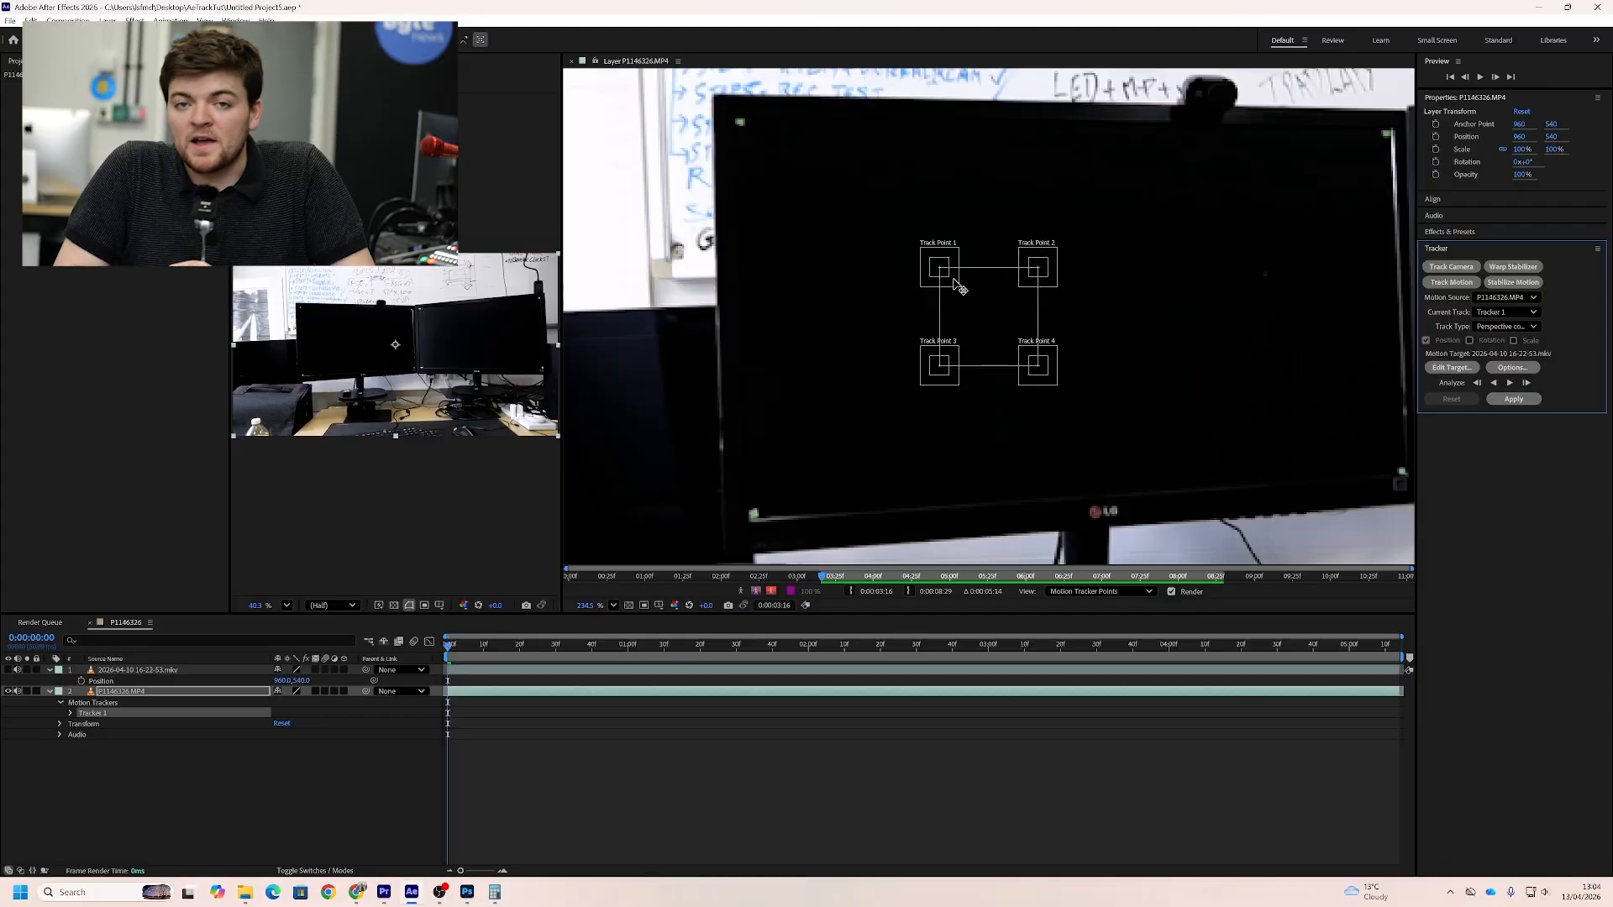
Place the four track points on the green corner markers of the left-hand monitor and analyze the motion forward
drag(955, 281, 847, 207)
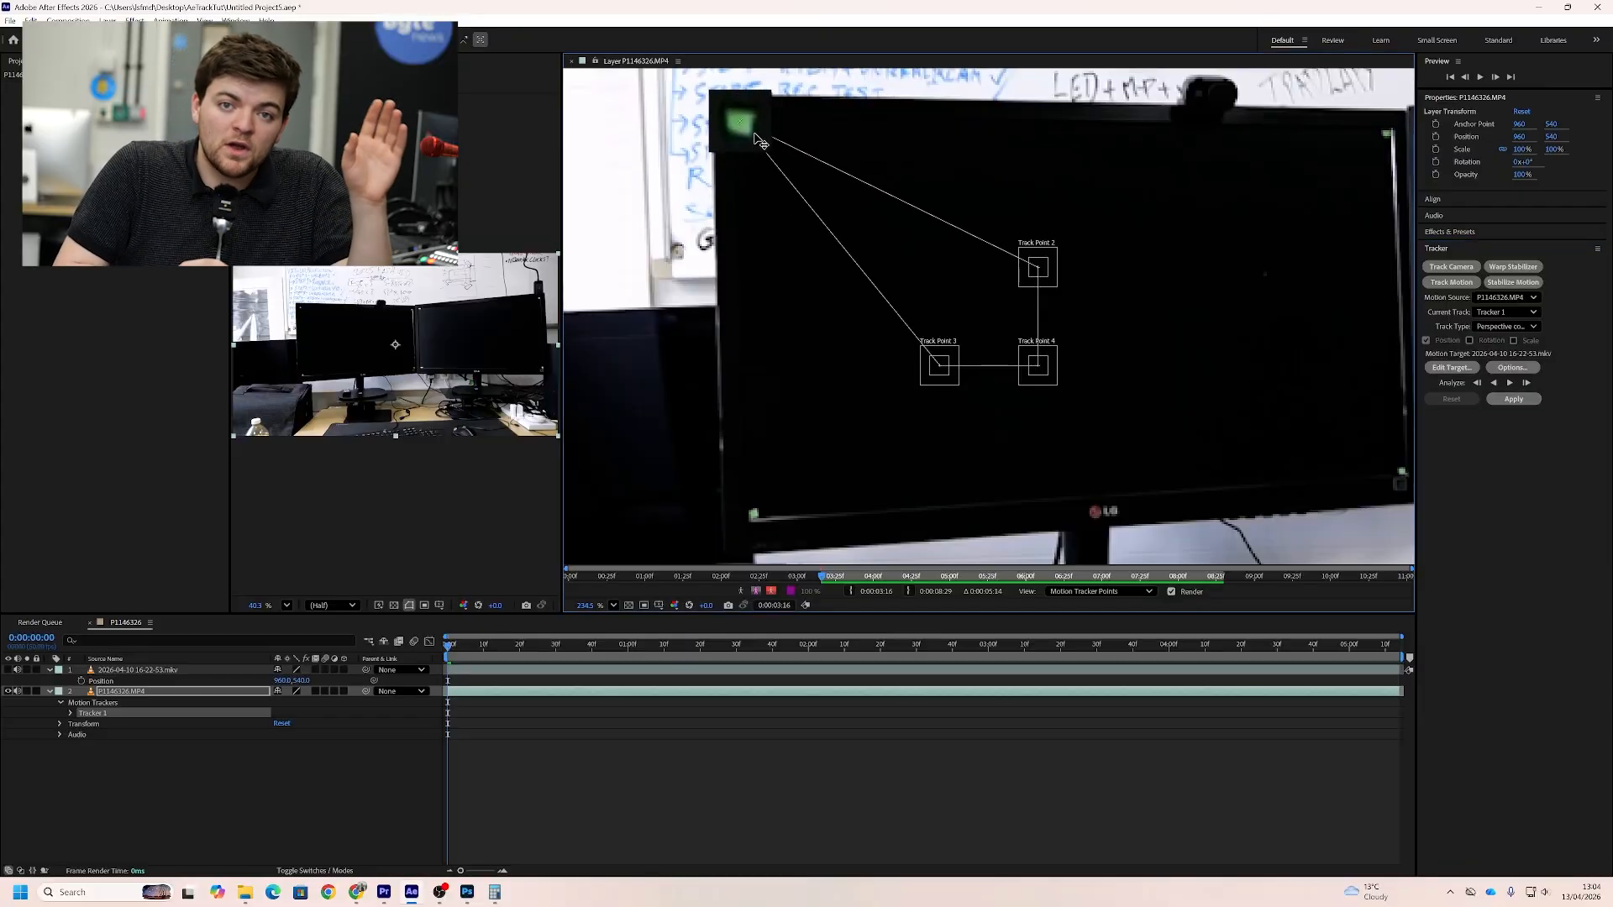
drag(759, 140, 760, 141)
drag(1050, 261, 1399, 126)
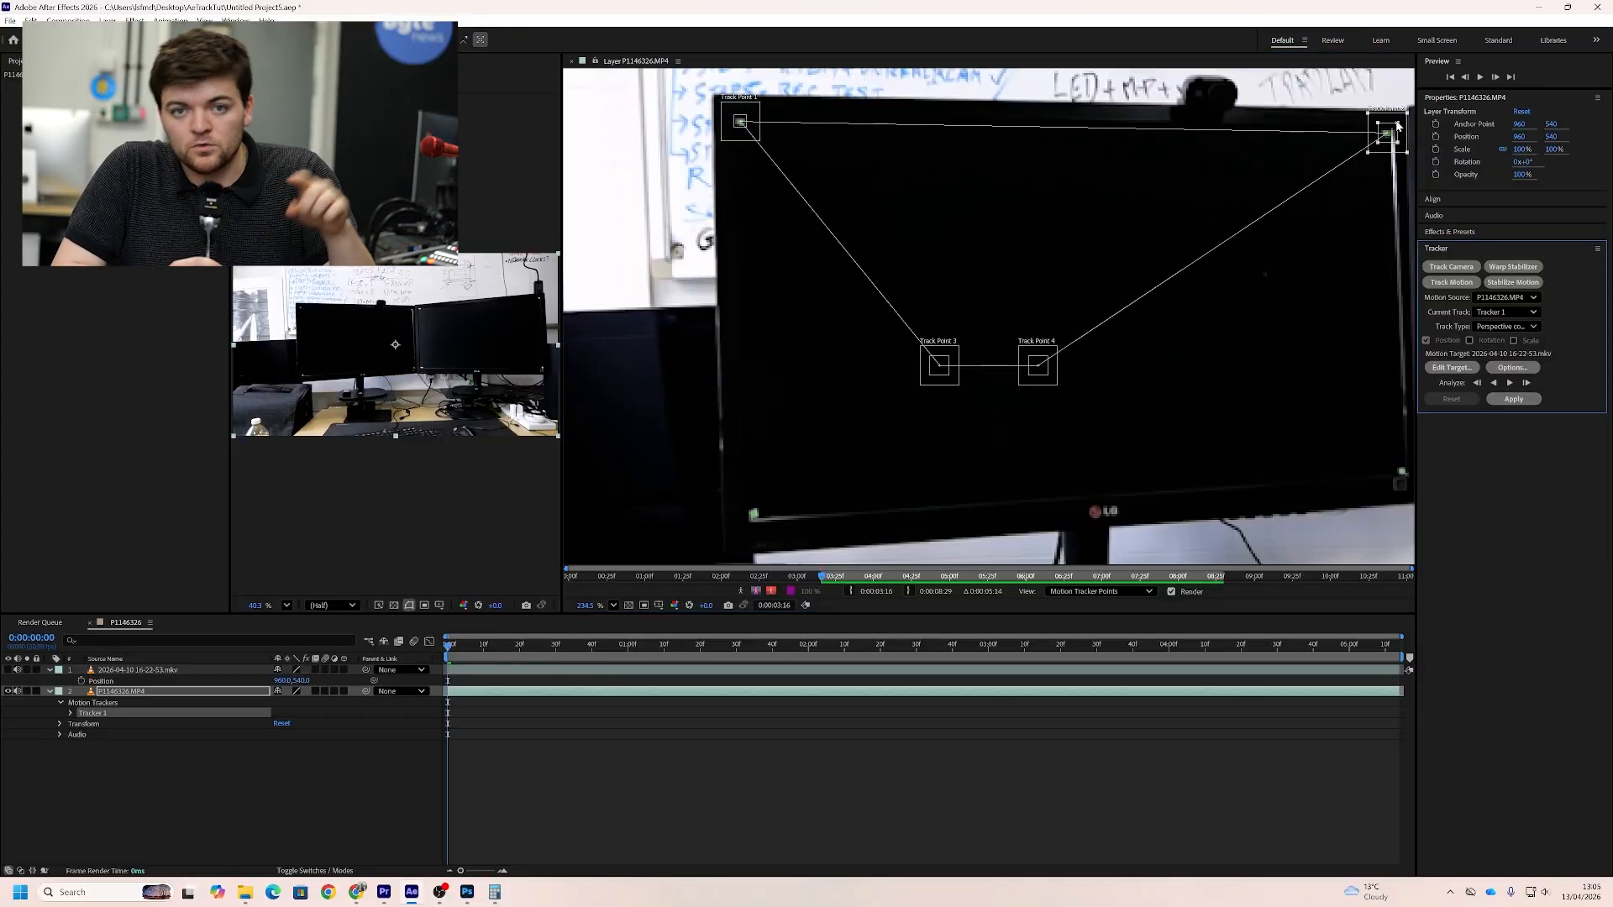
drag(1037, 367, 1404, 479)
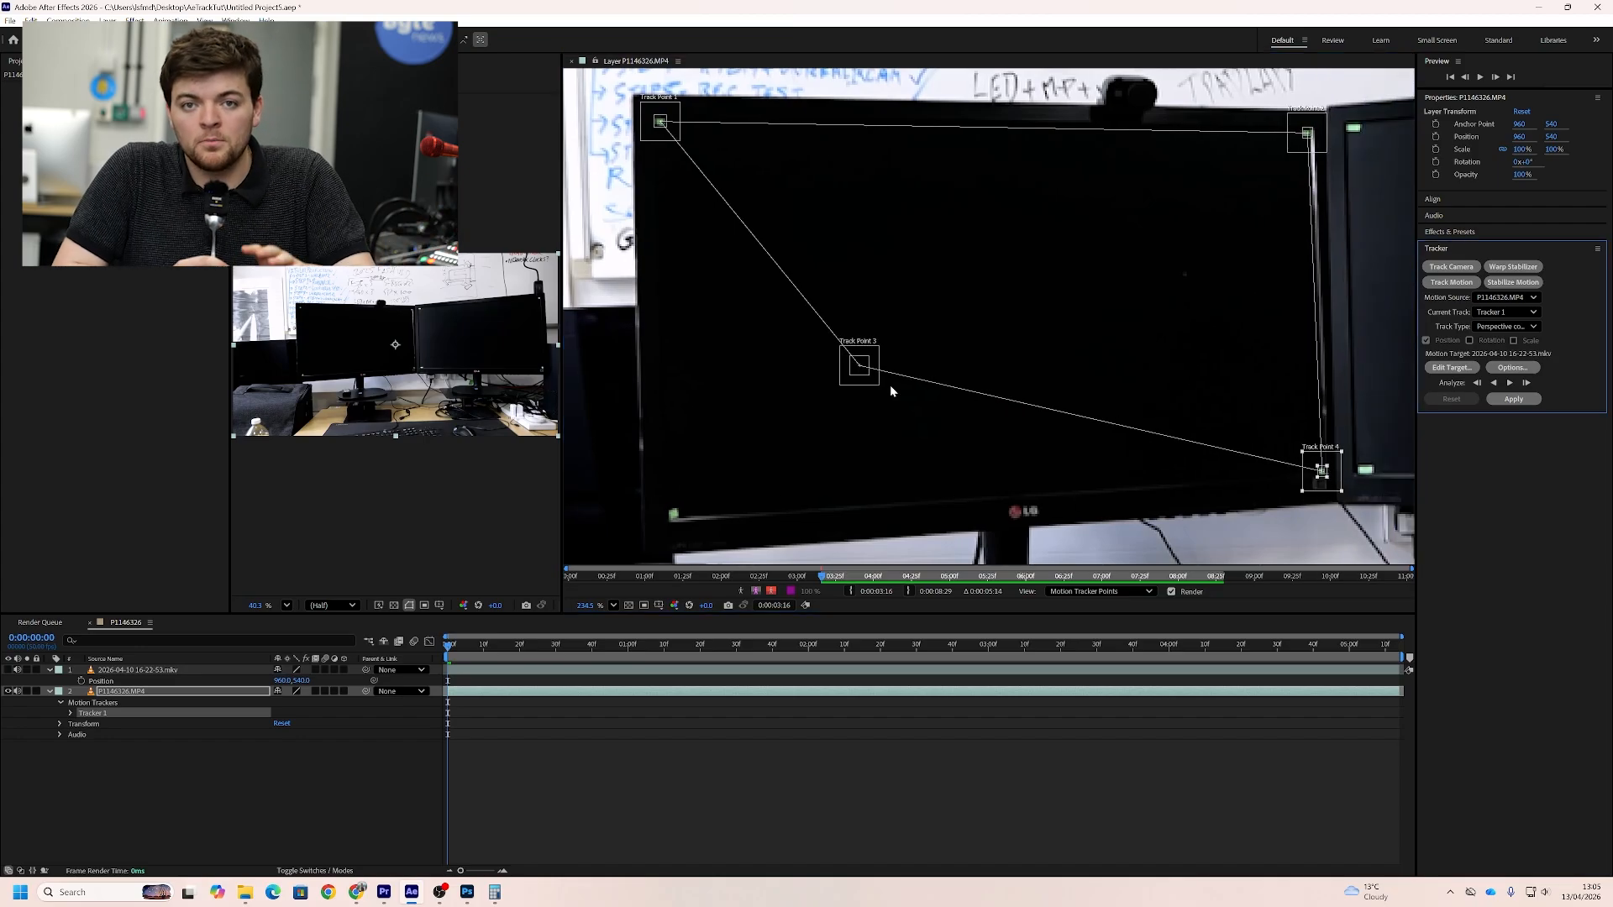
drag(863, 371, 673, 515)
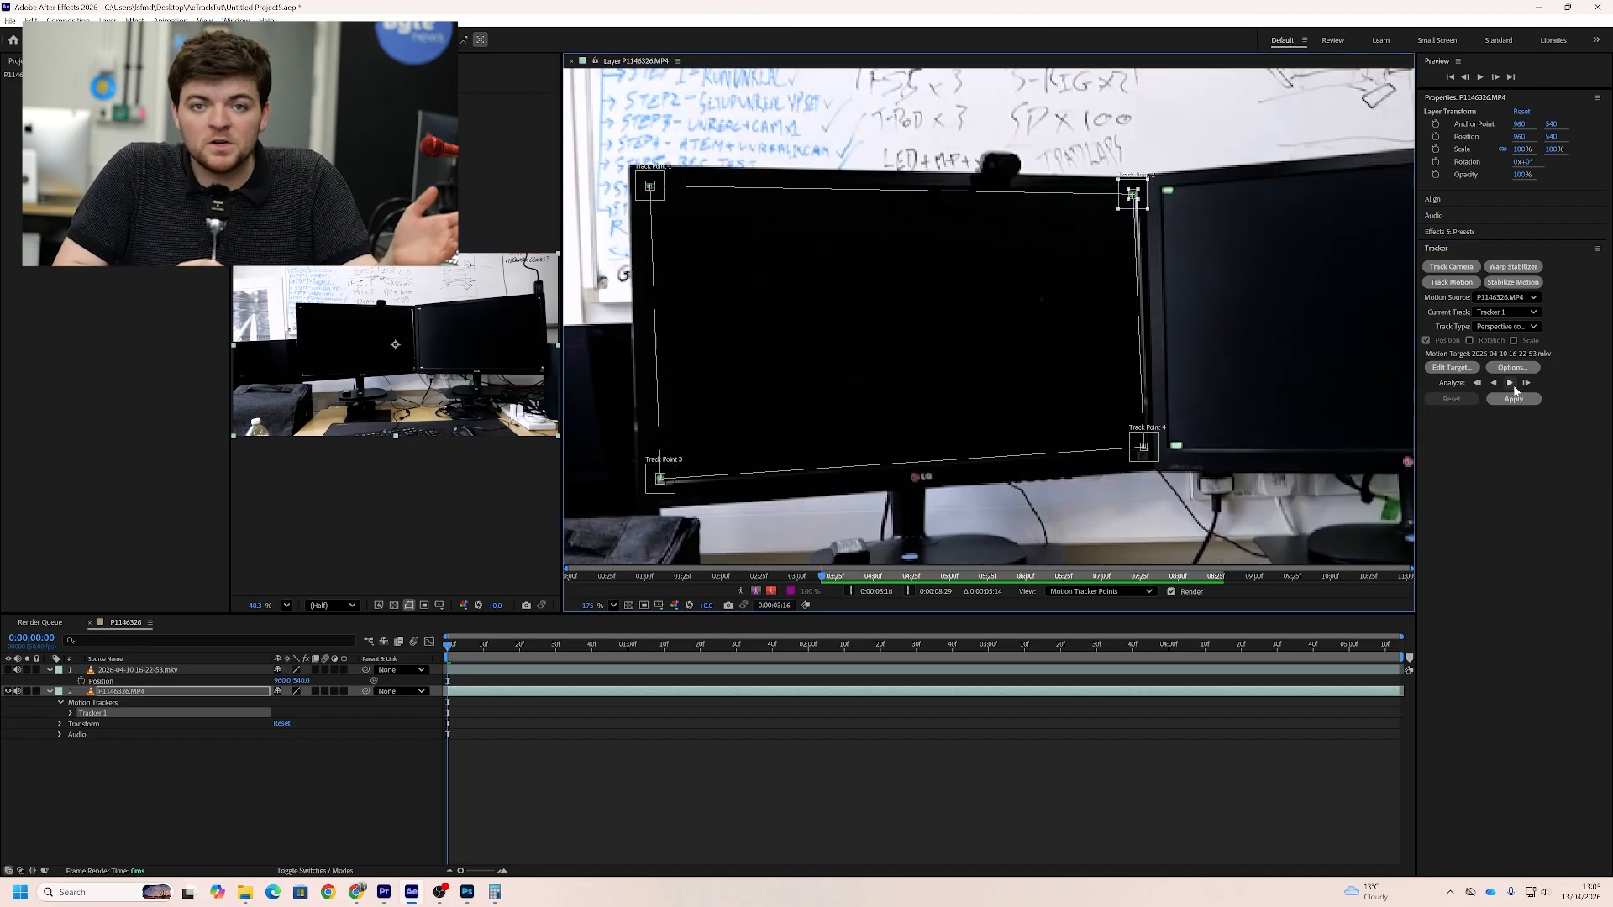
click(1512, 385)
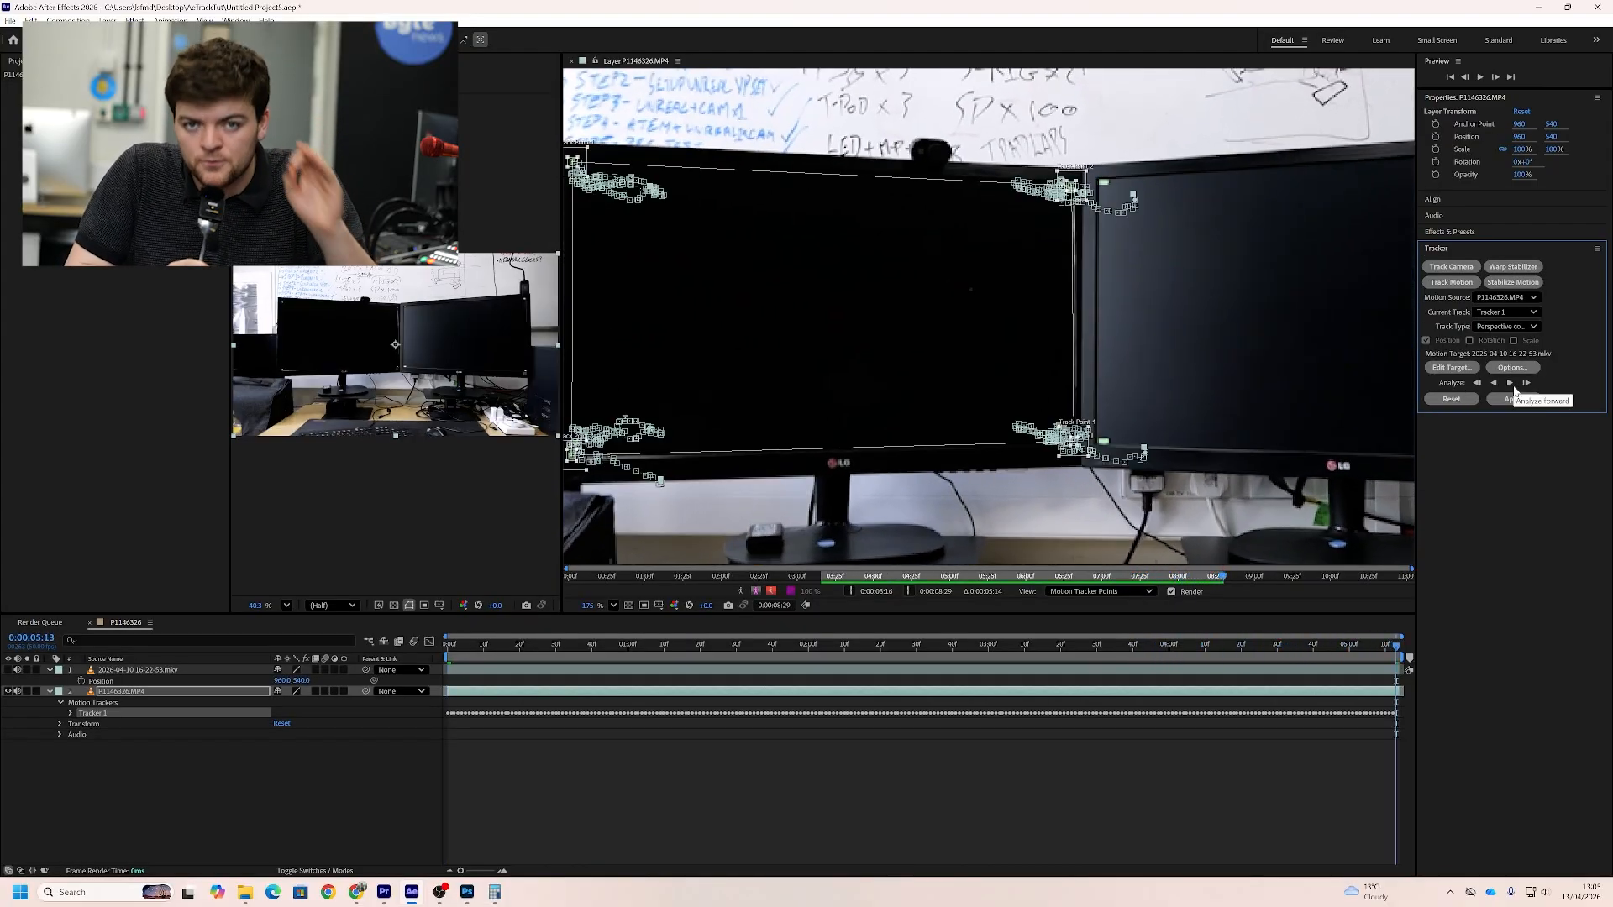
click(1454, 369)
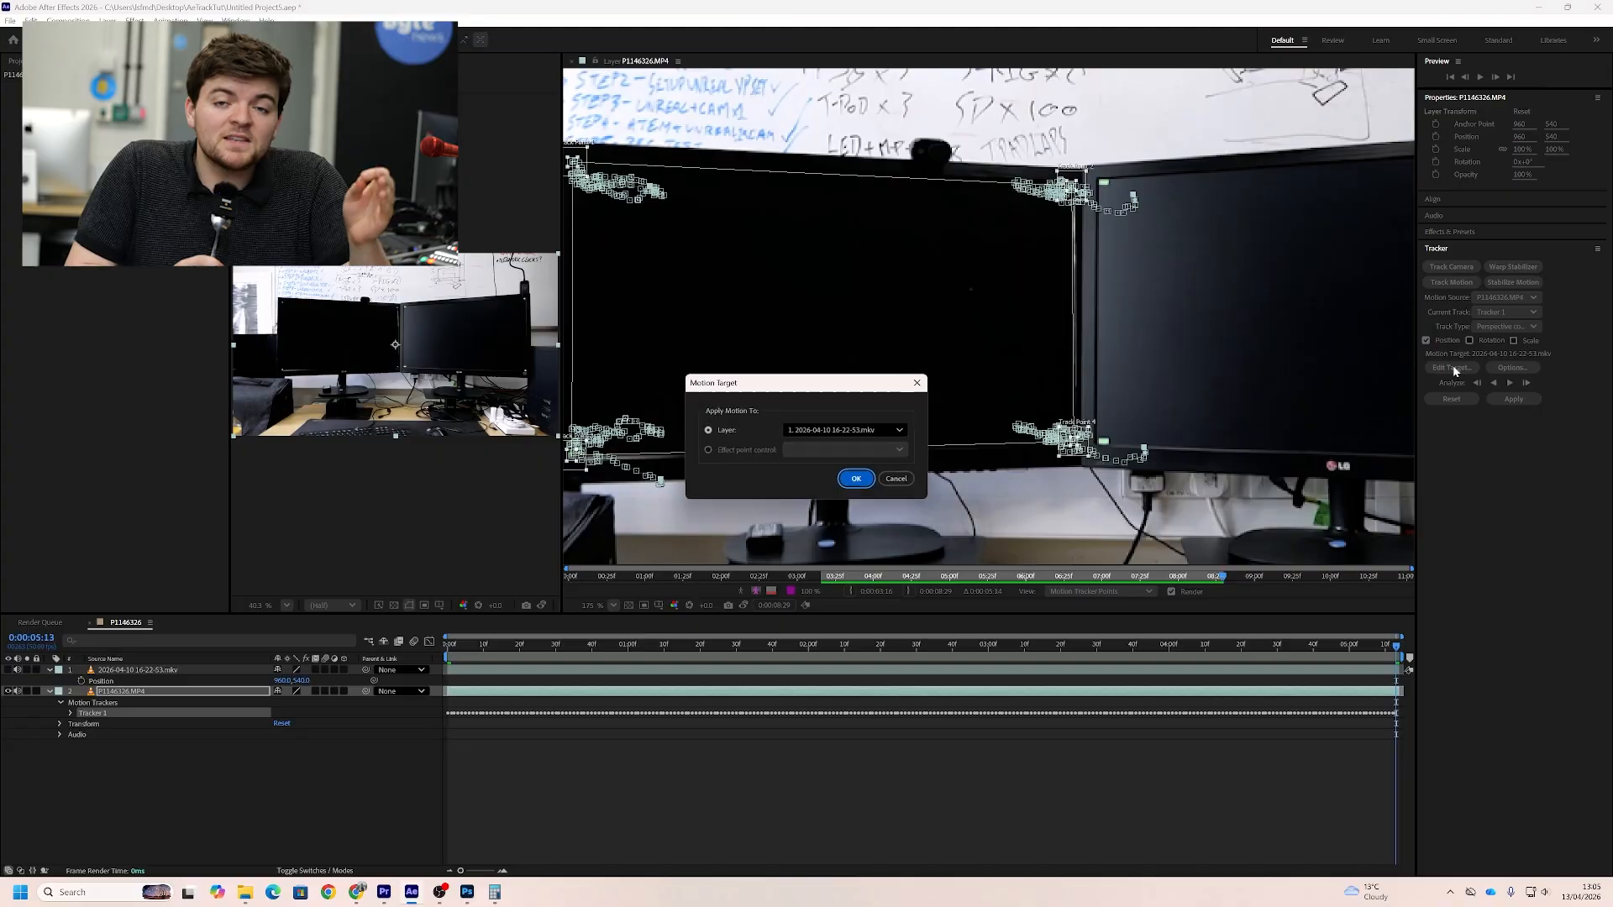
click(880, 433)
click(873, 449)
click(856, 479)
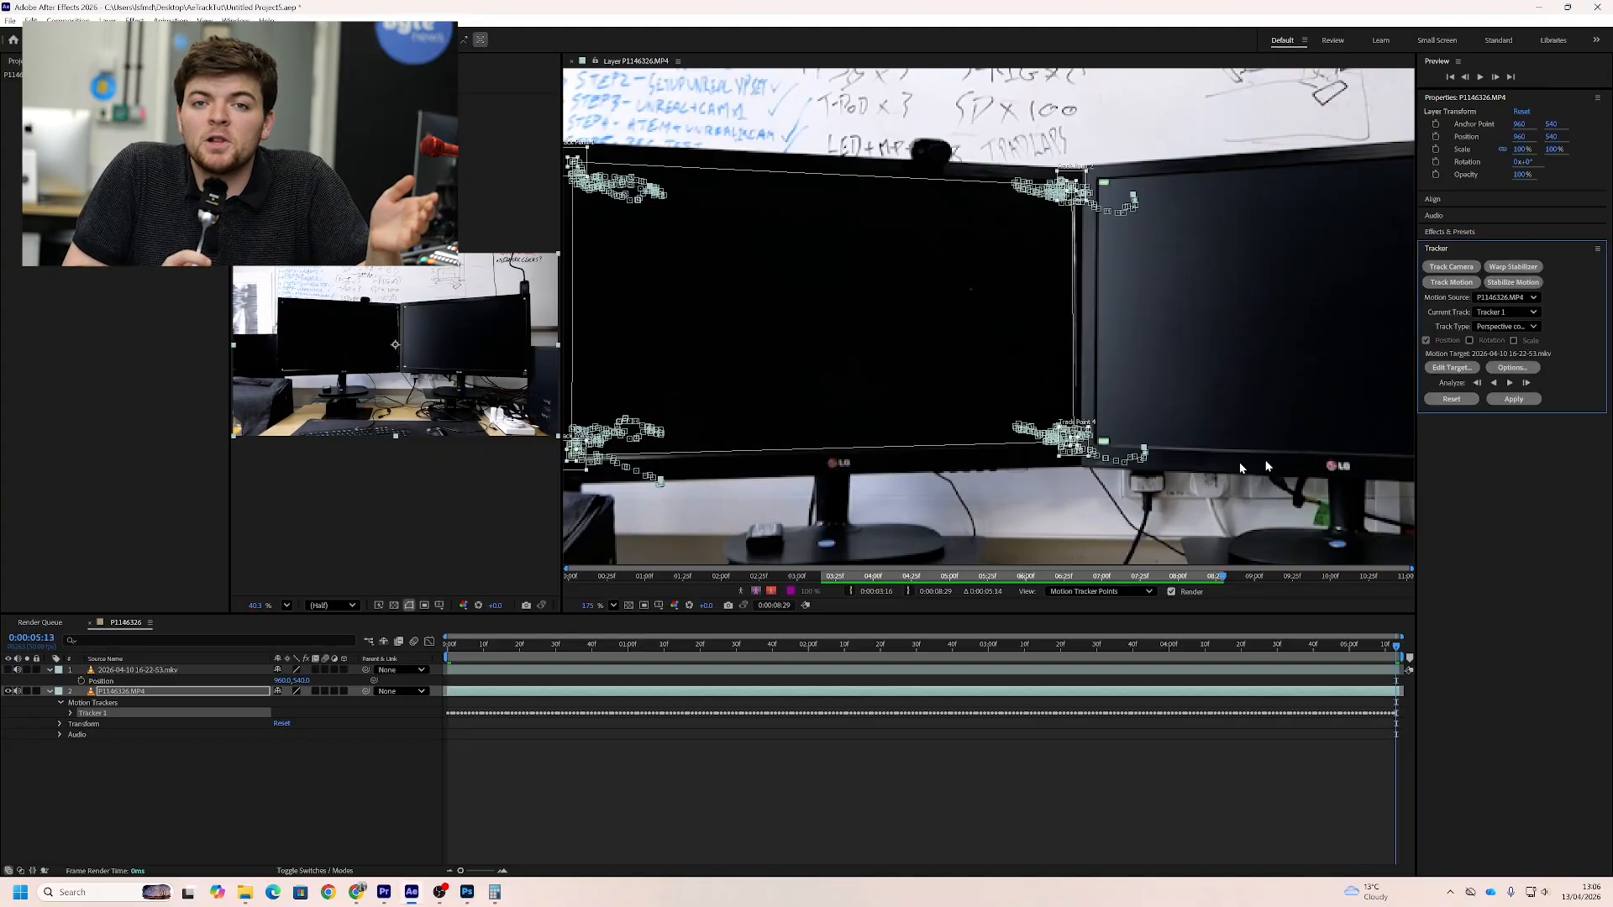
click(1511, 400)
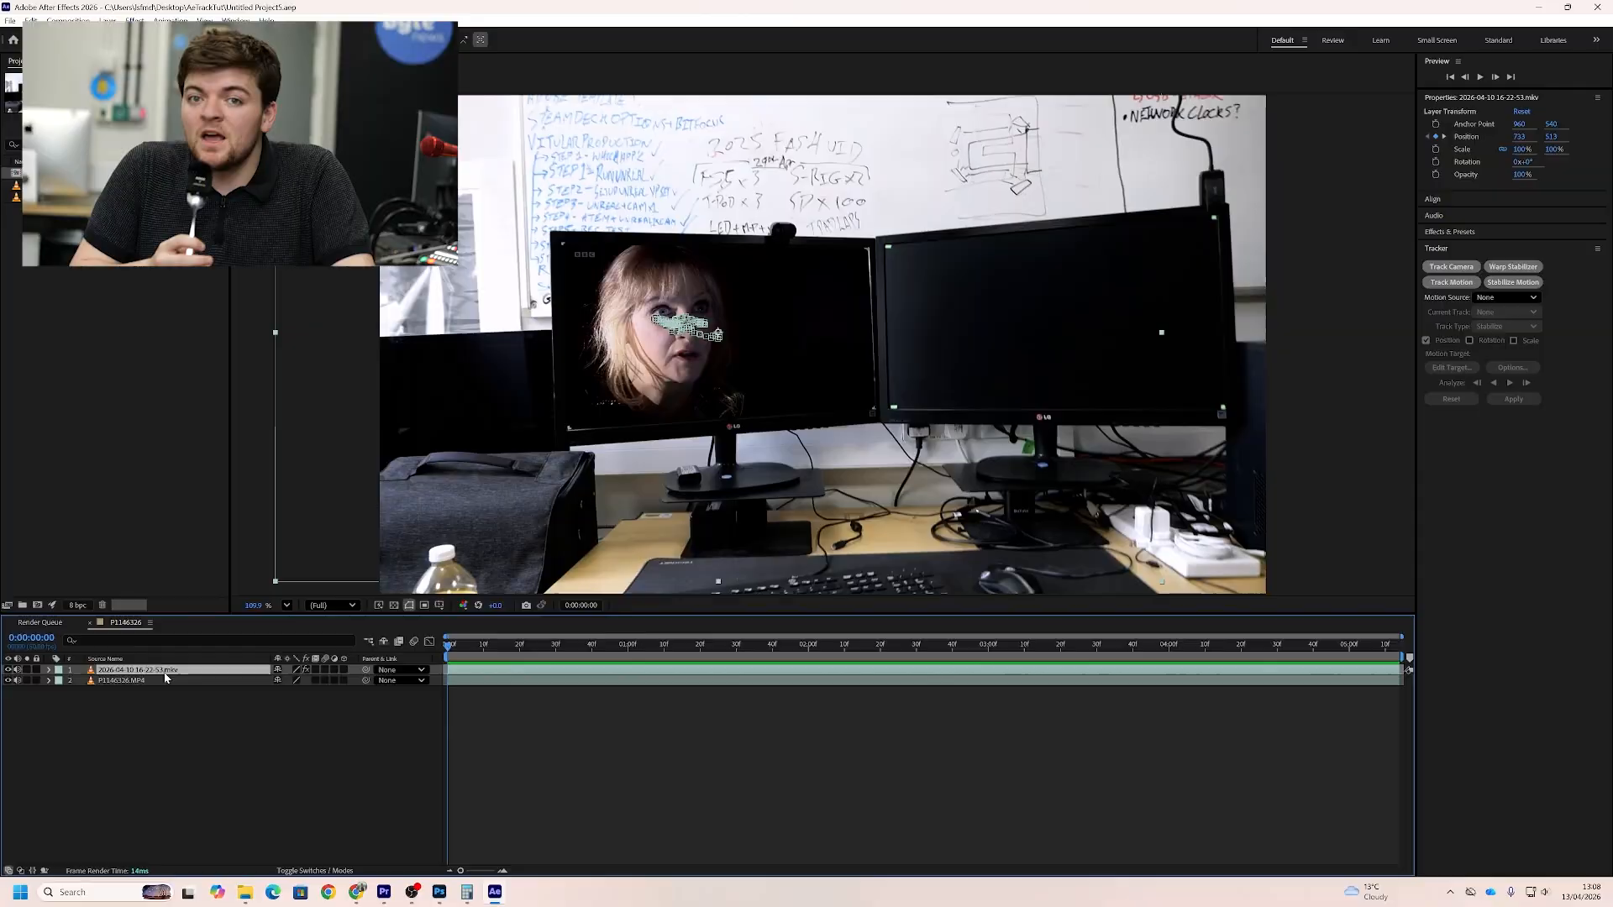
Scale the Left Screen layer to 102%
key(s)
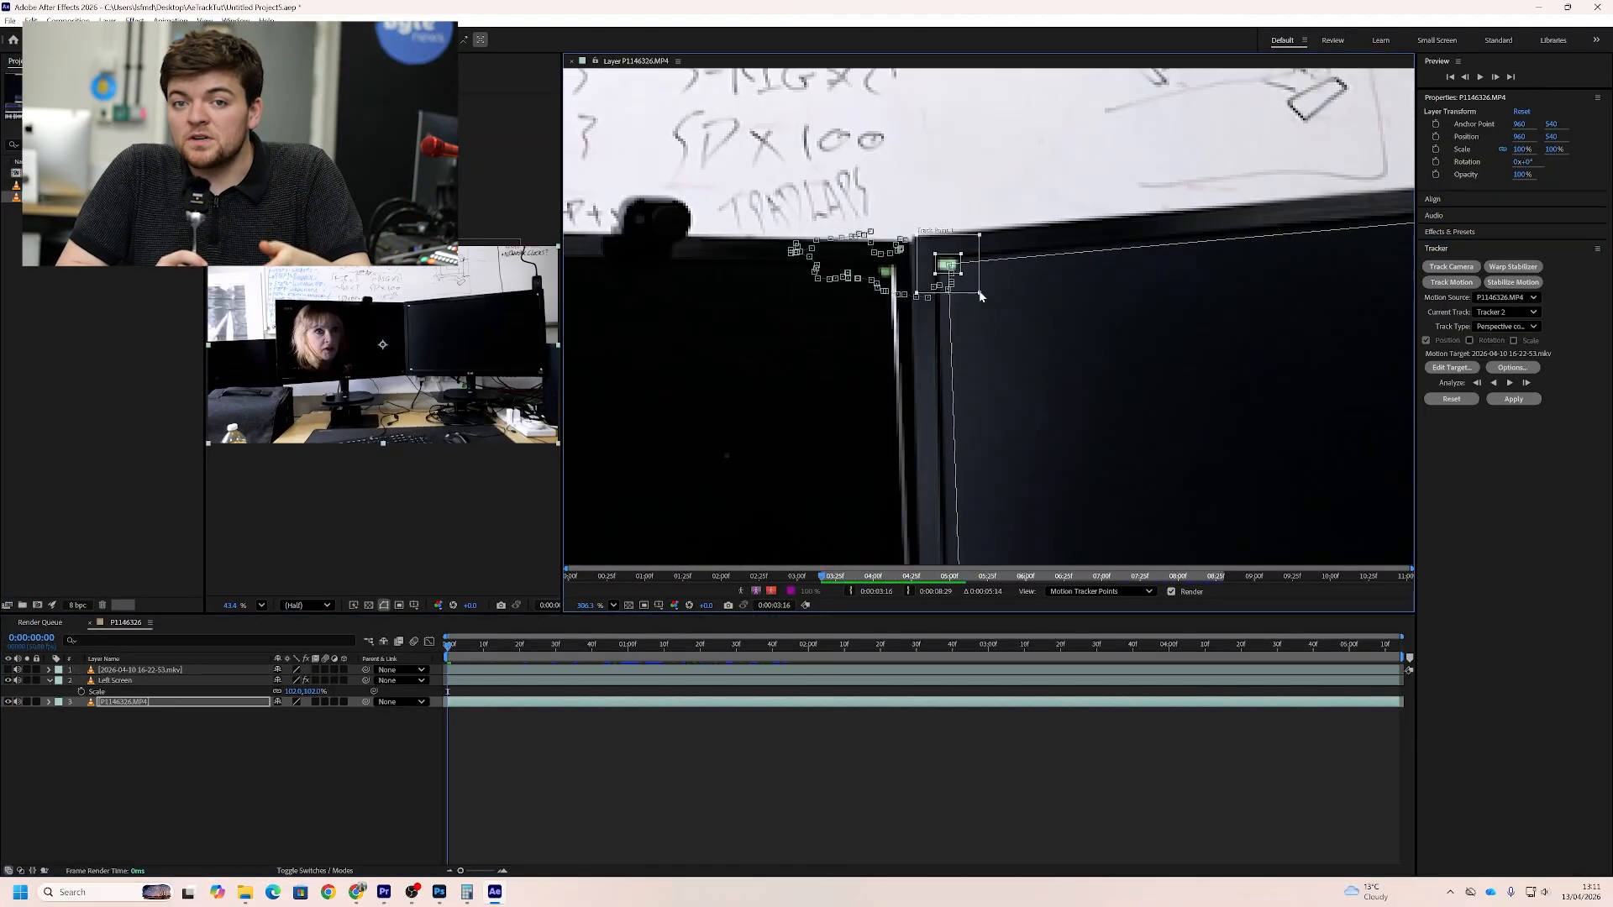
scroll(847, 222, up, 3)
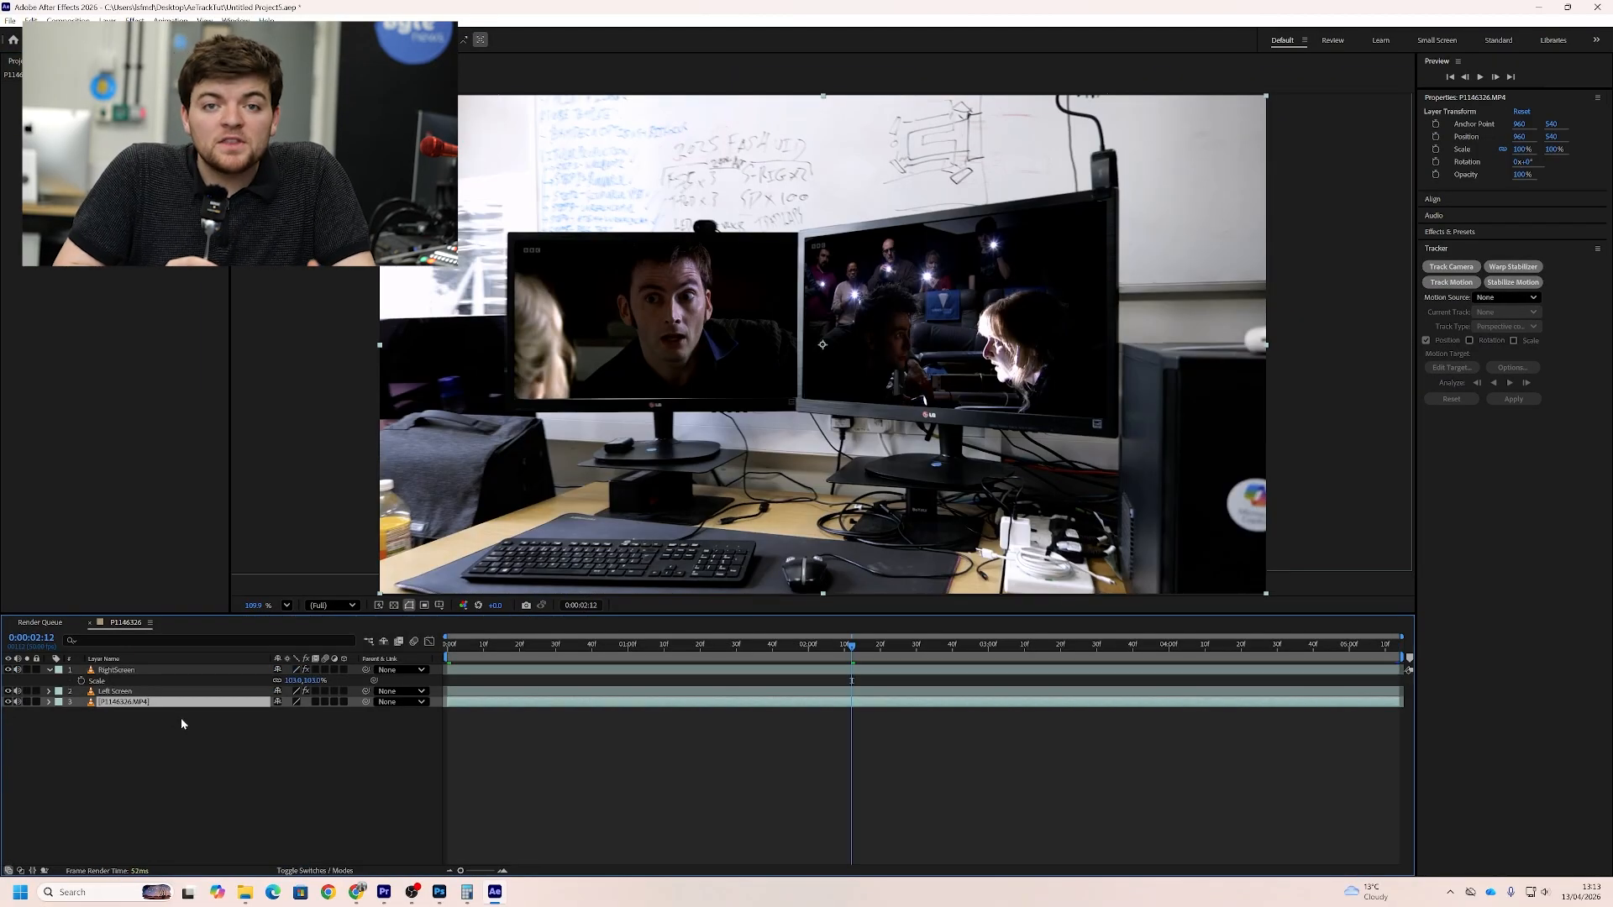
Duplicate the P1146326.MP4 footage layer and move the copy above both screen replacement layers
key(ctrl+d)
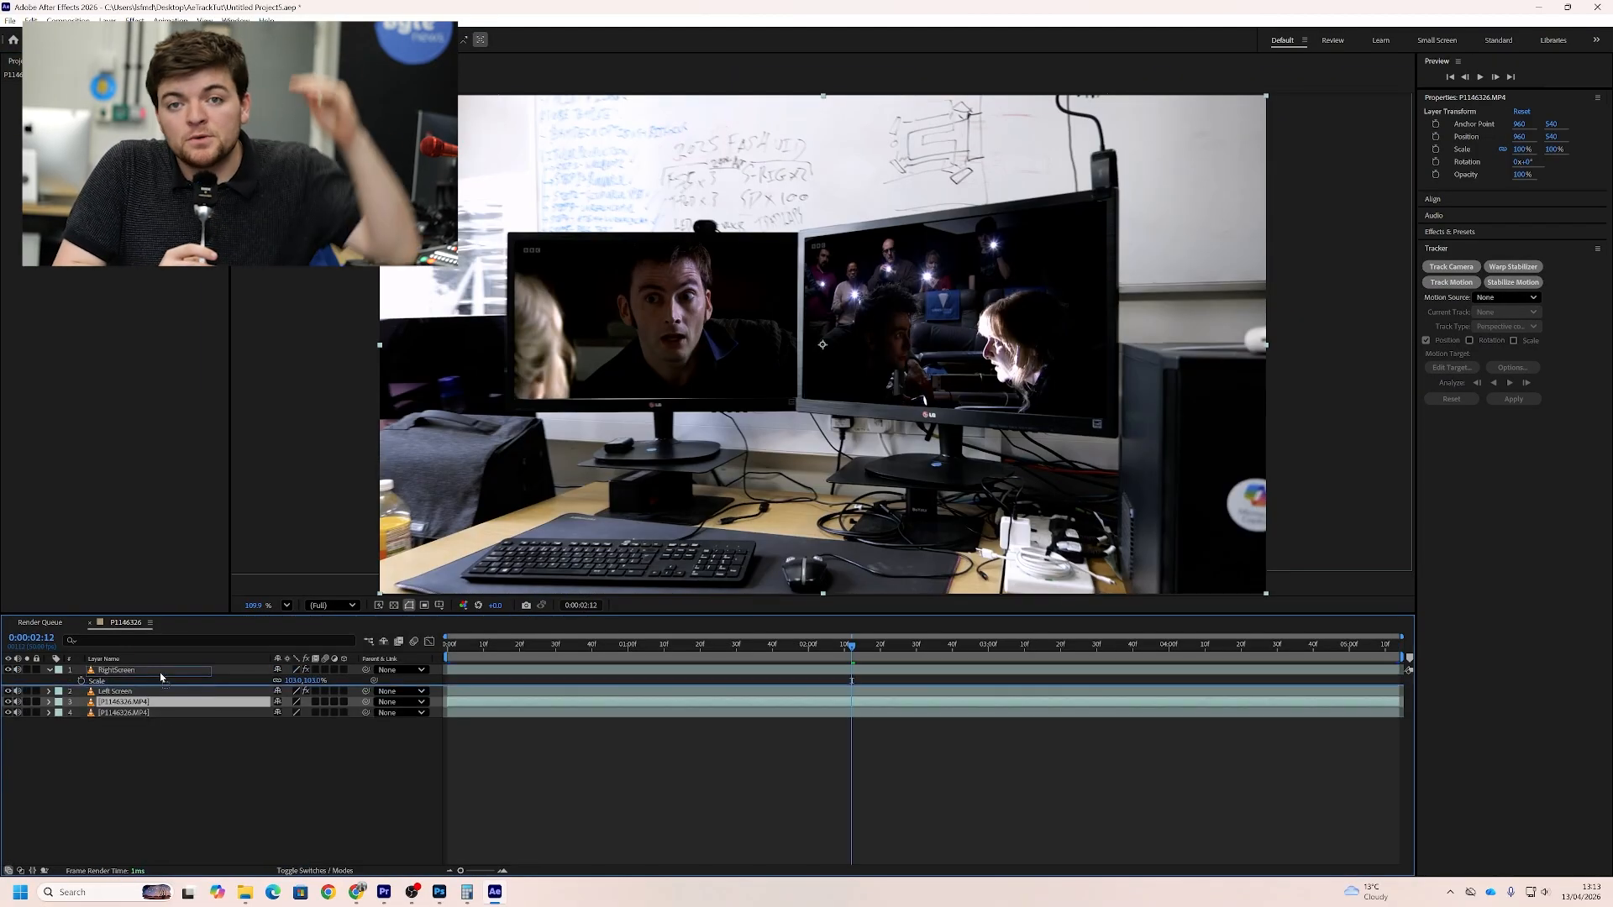
key(ctrl+shift+bracketright)
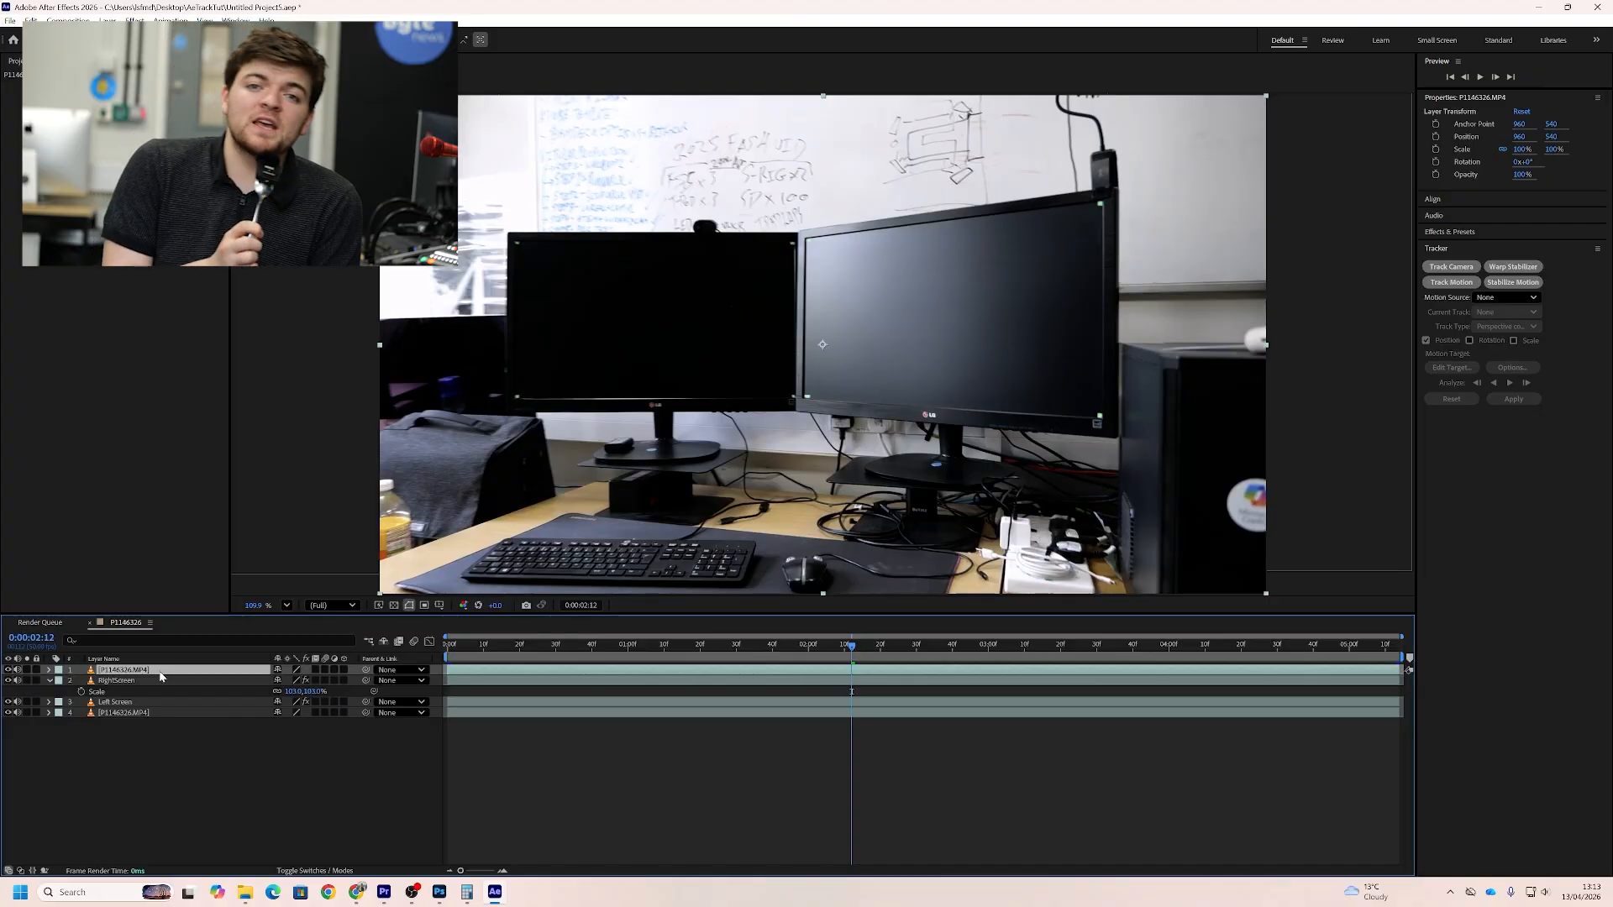
Set the blending mode of the top P1146326.MP4 copy to Screen
right_click(161, 675)
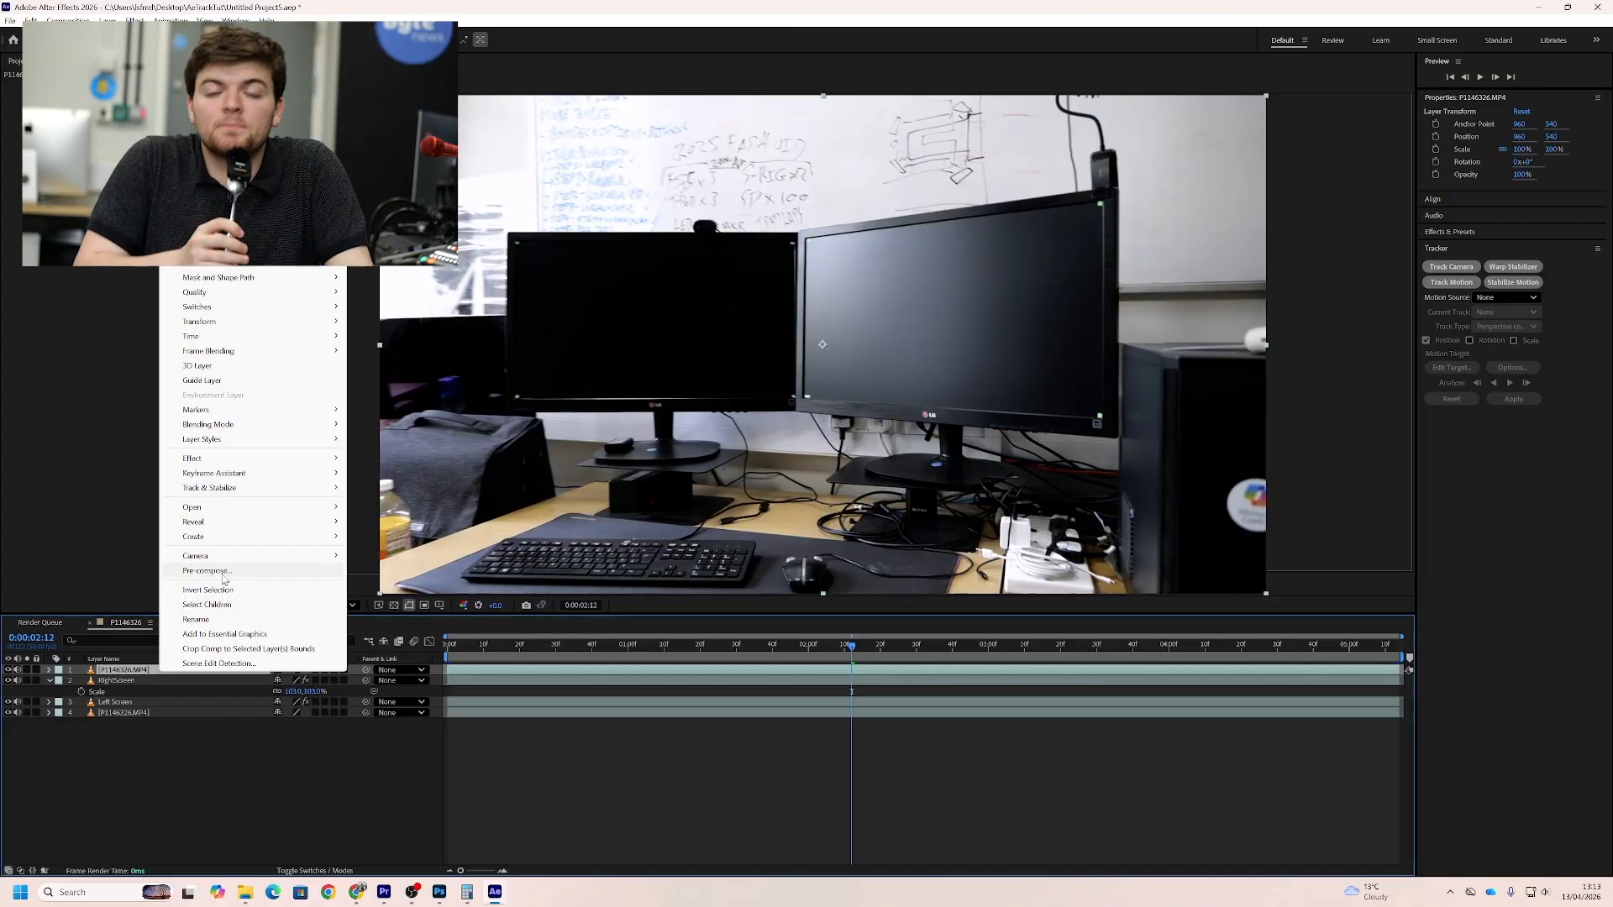
mouse_move(252, 426)
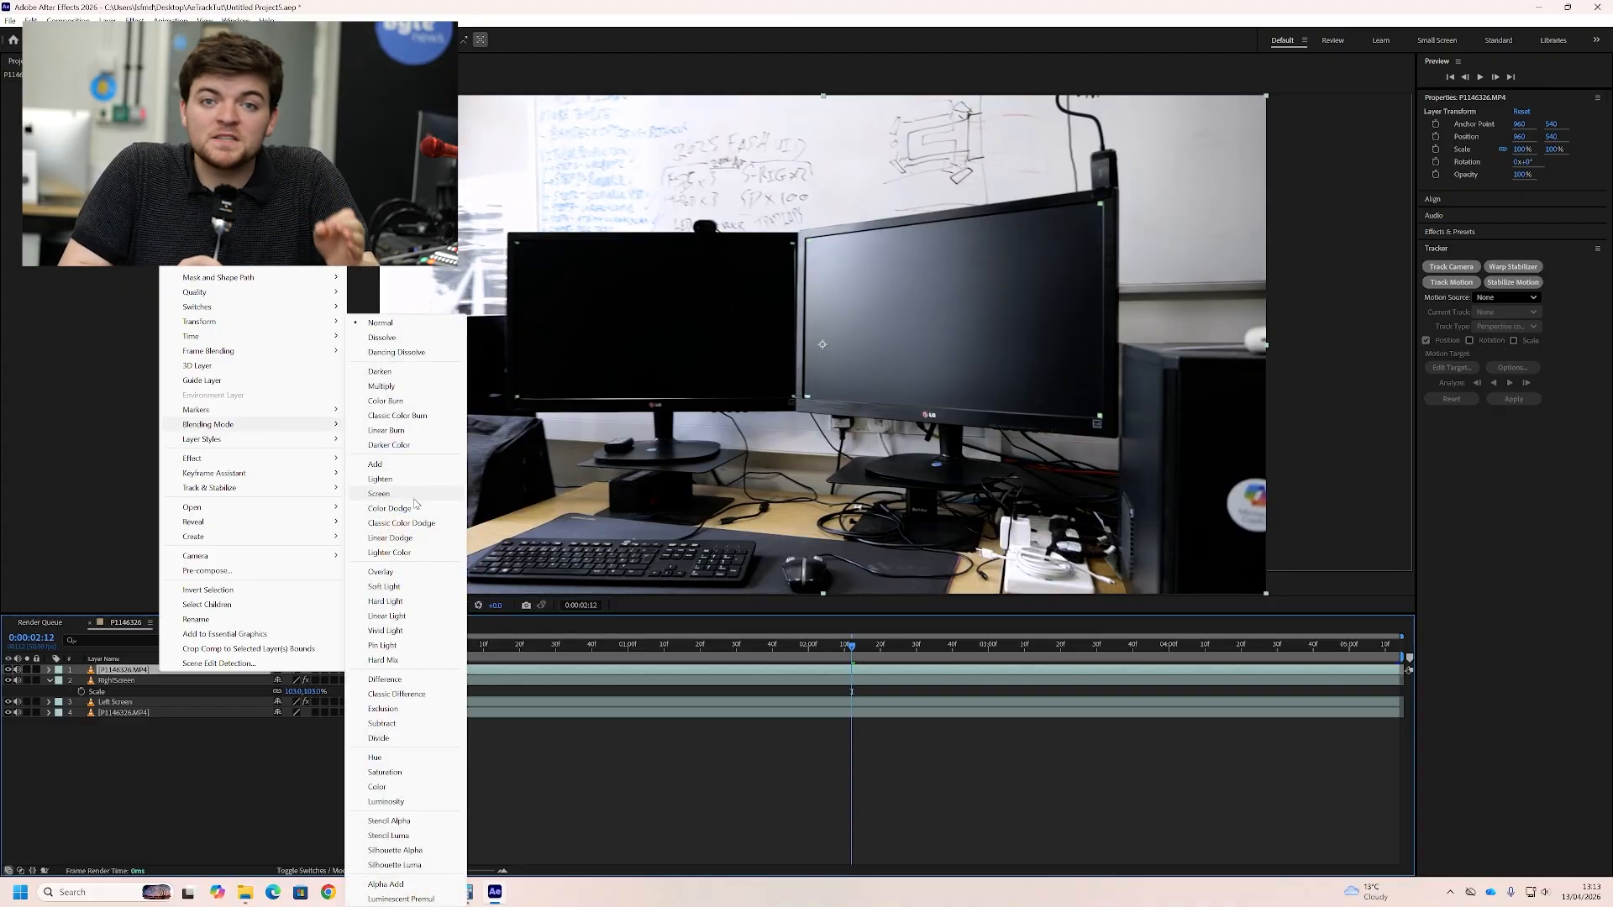
click(414, 502)
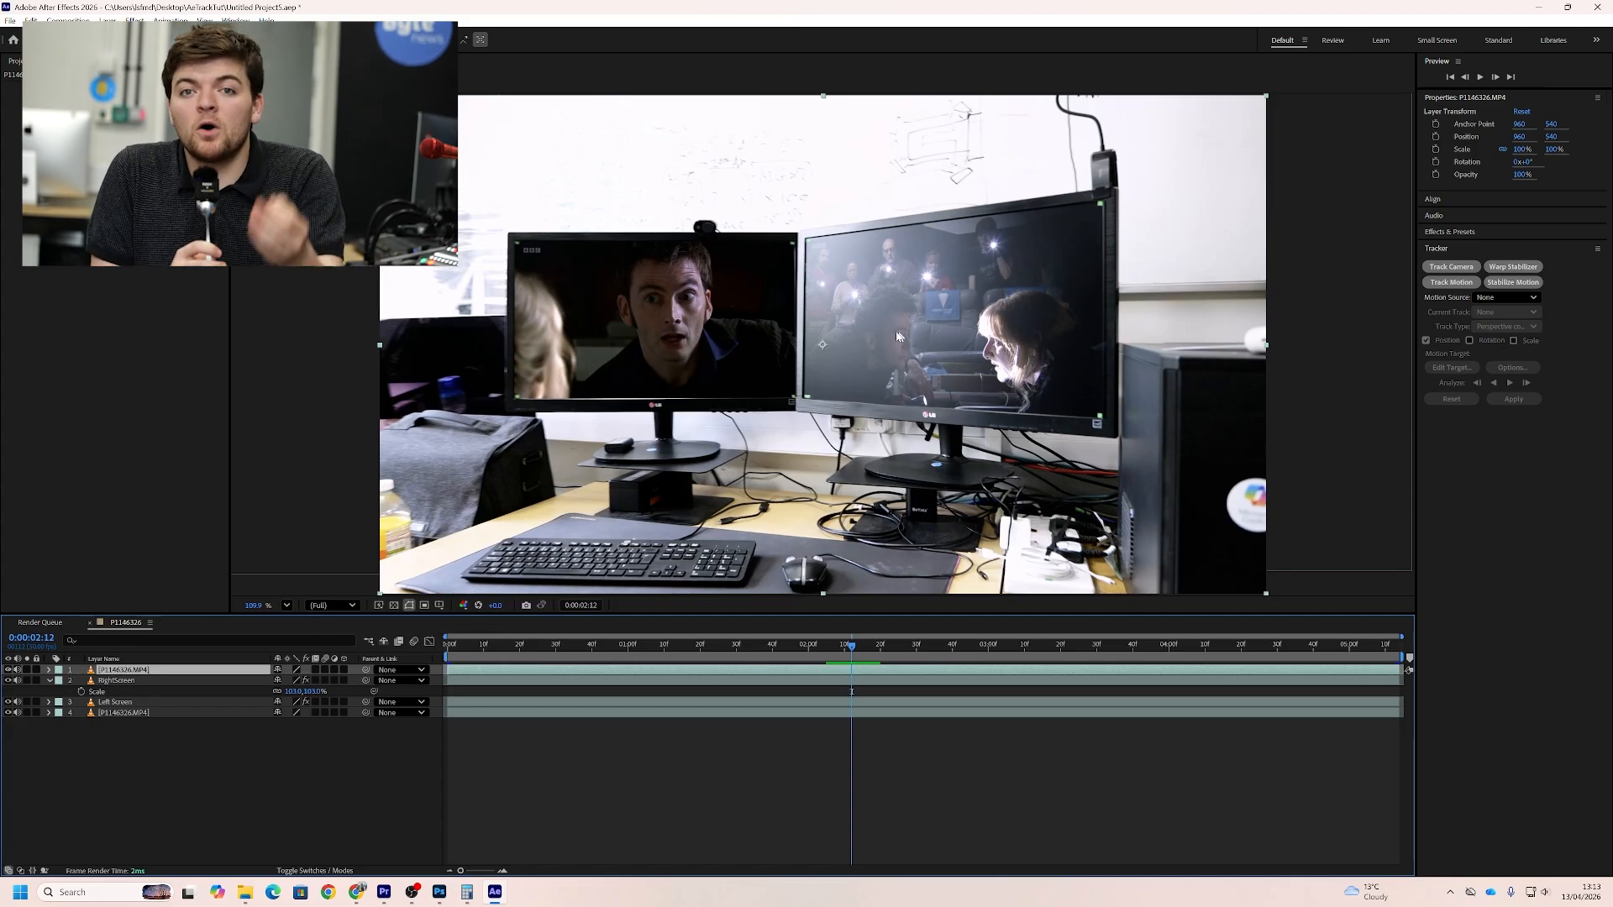
Toggle the visibility of the top P1146326.MP4 copy to compare the monitors with and without screen reflections
click(9, 670)
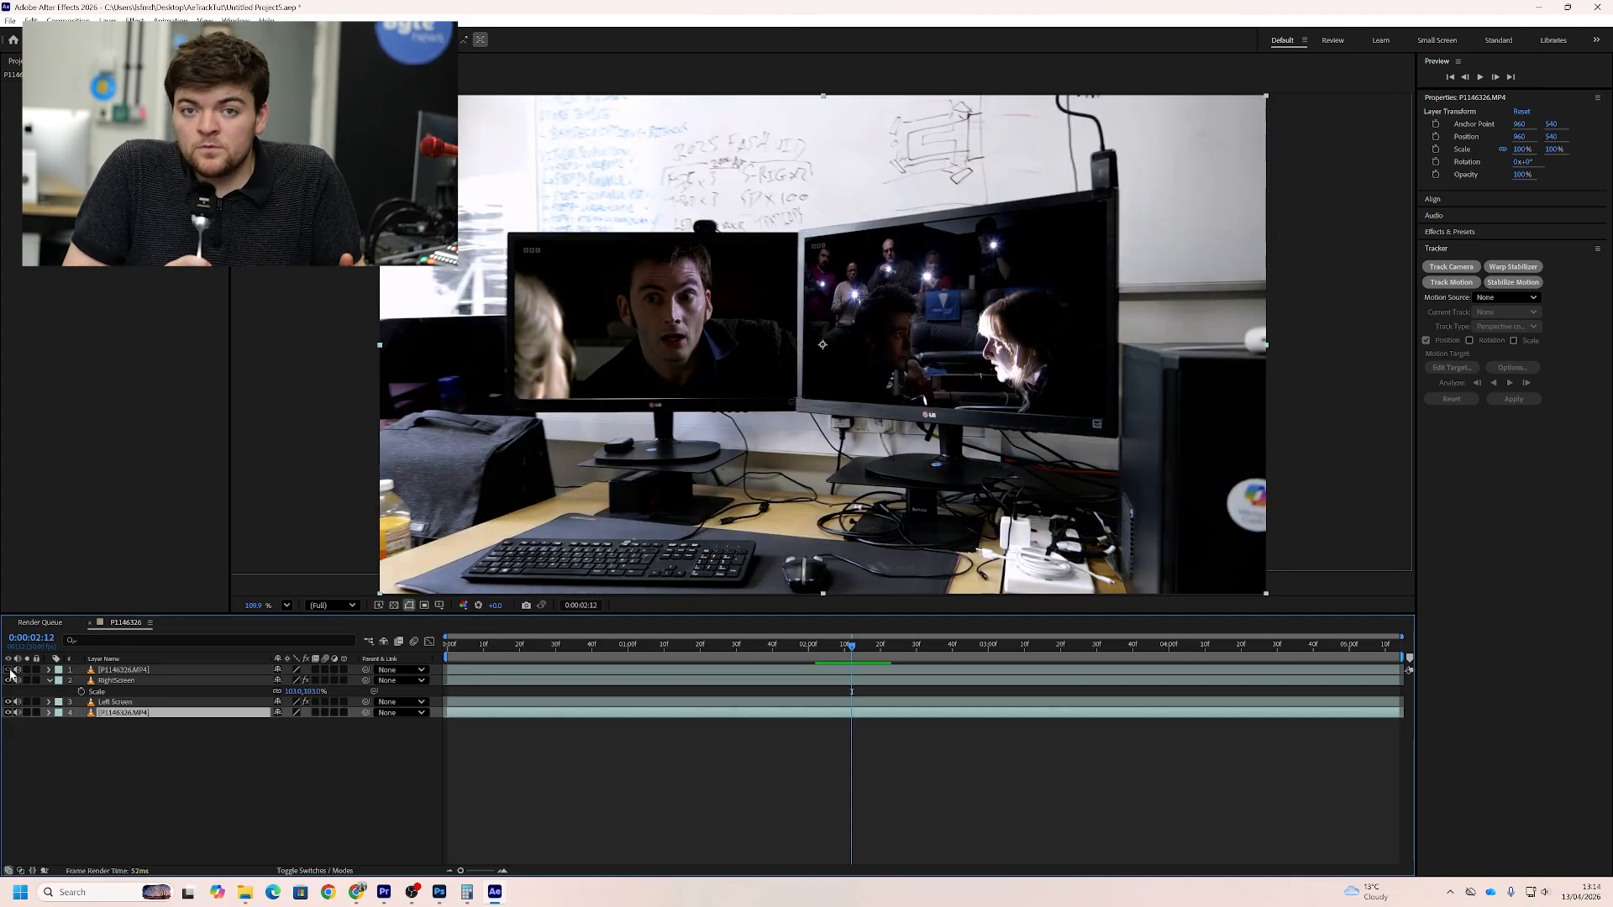
click(9, 670)
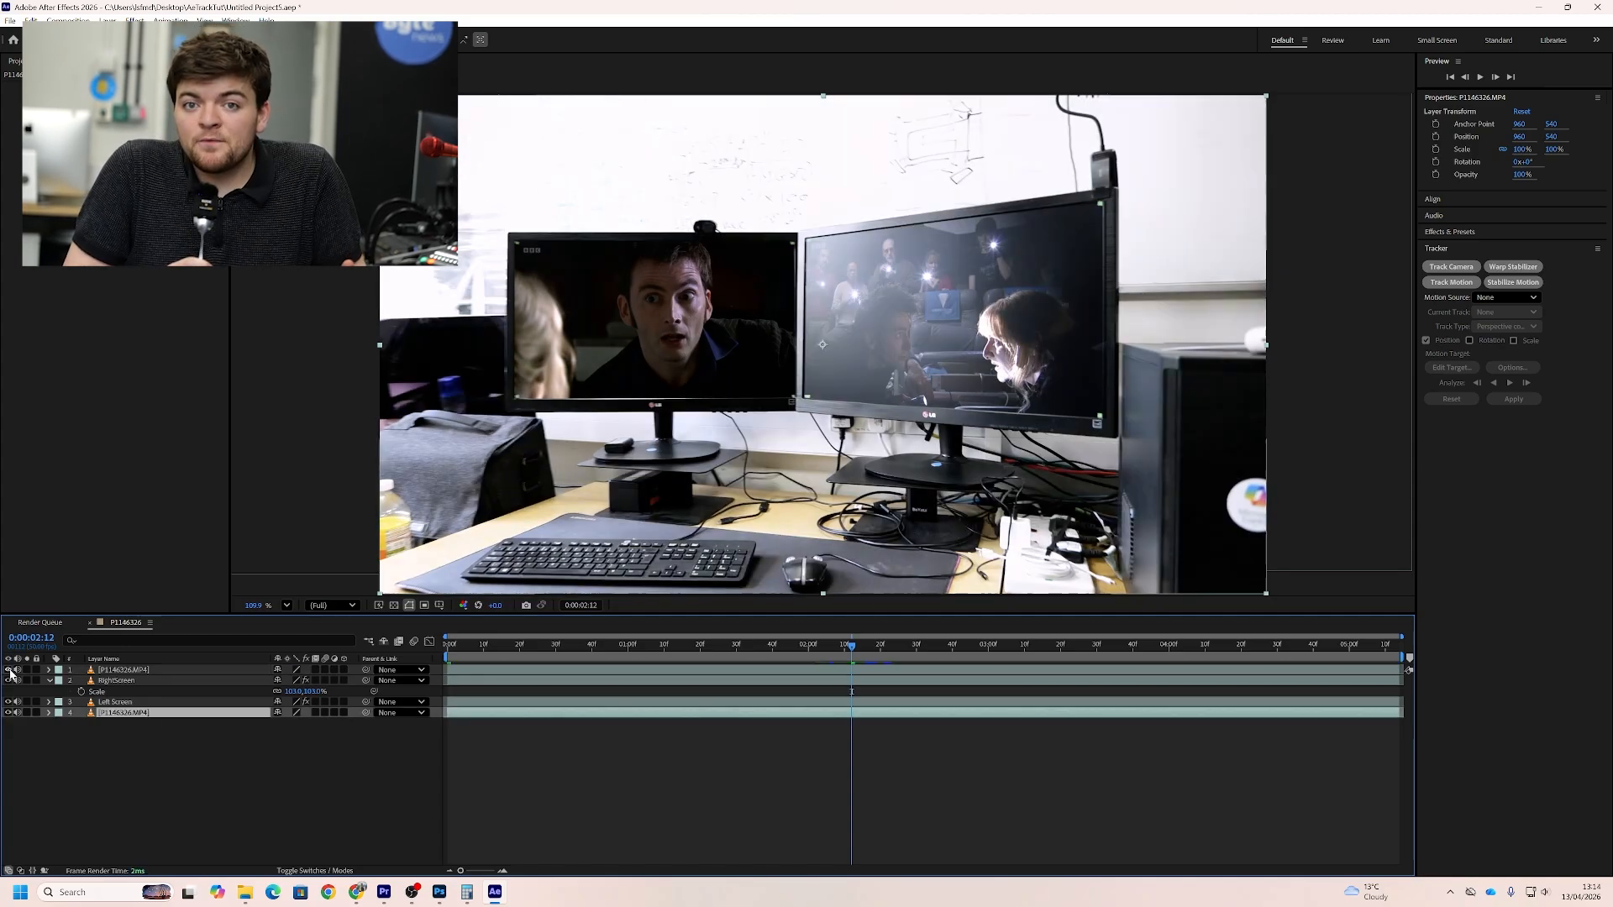
click(10, 671)
click(9, 670)
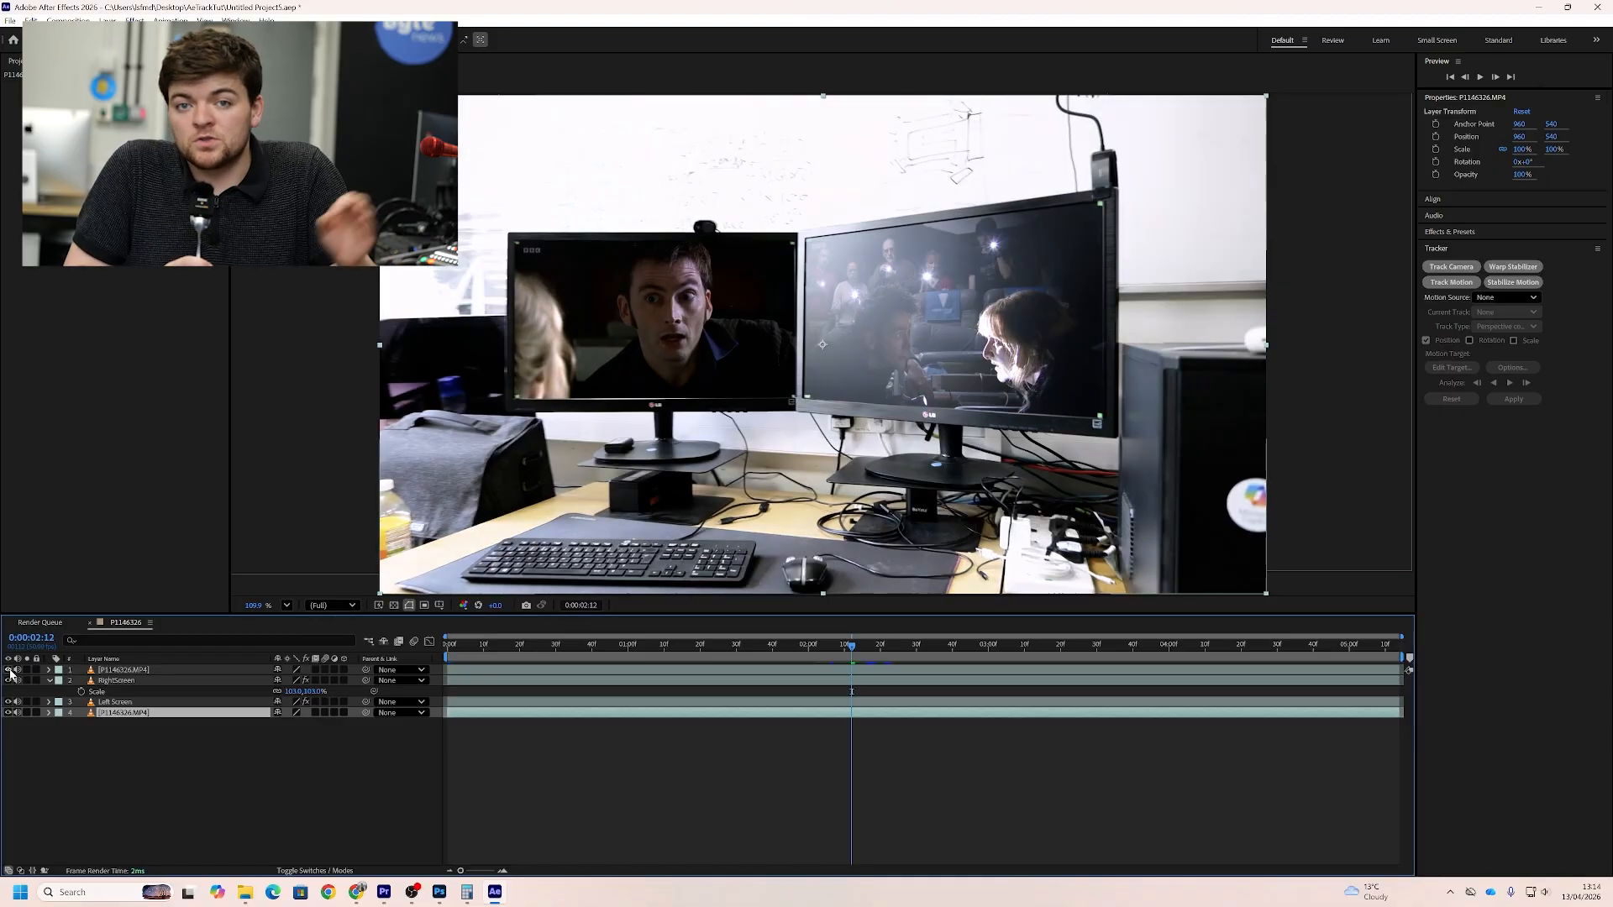
click(9, 670)
click(9, 670)
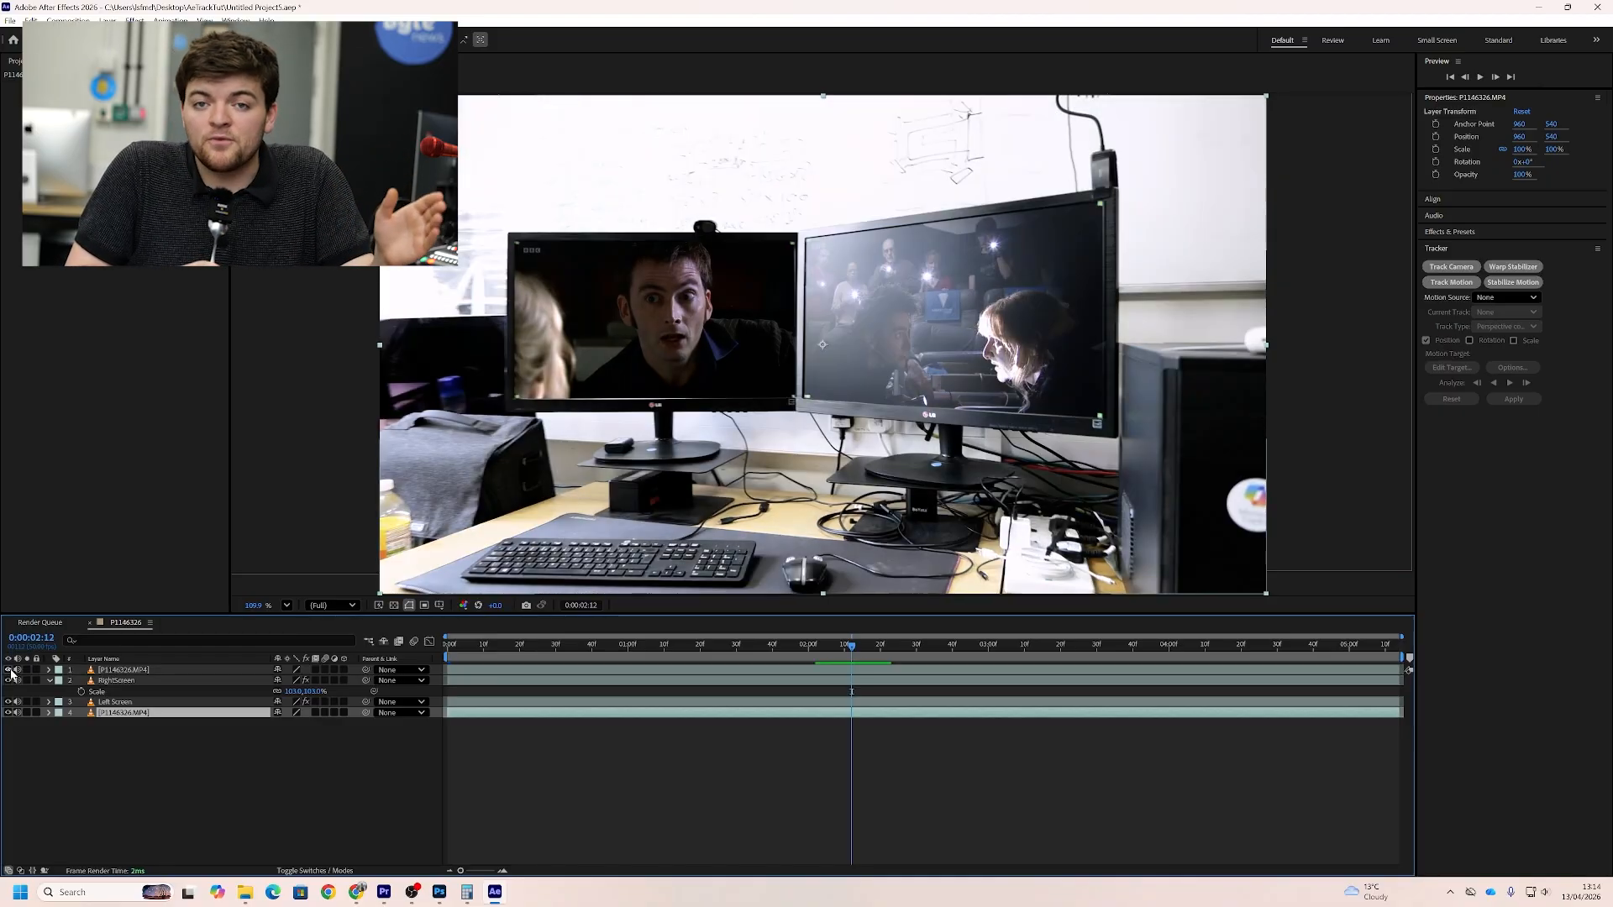
Lower the opacity of the top P1146326.MP4 reflection layer
click(129, 670)
key(t)
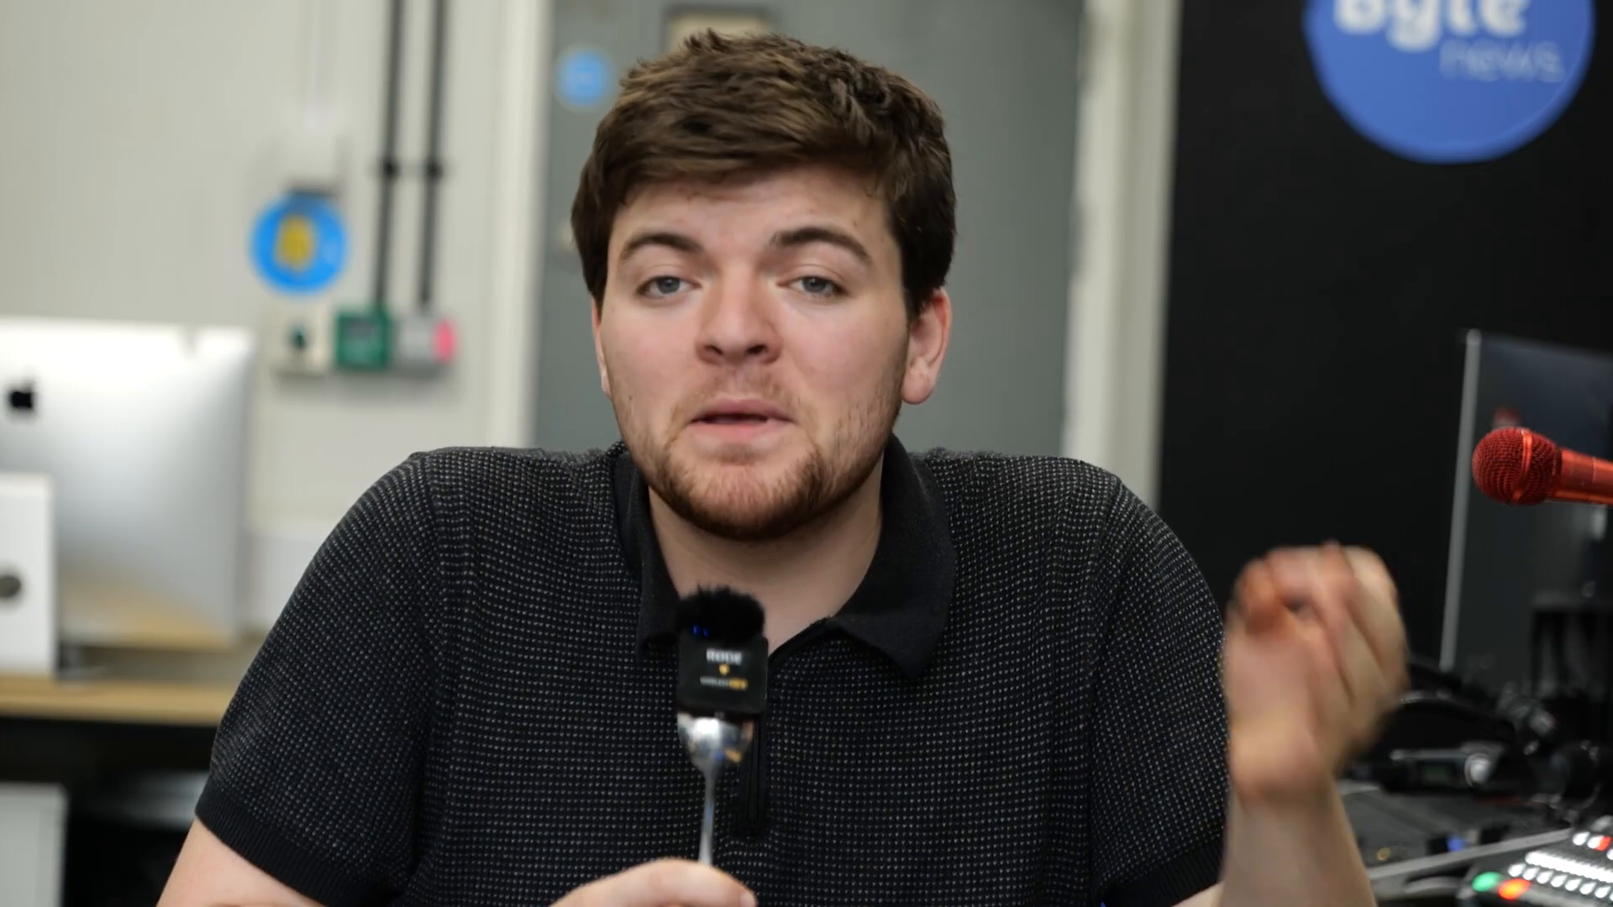
drag(282, 680, 241, 681)
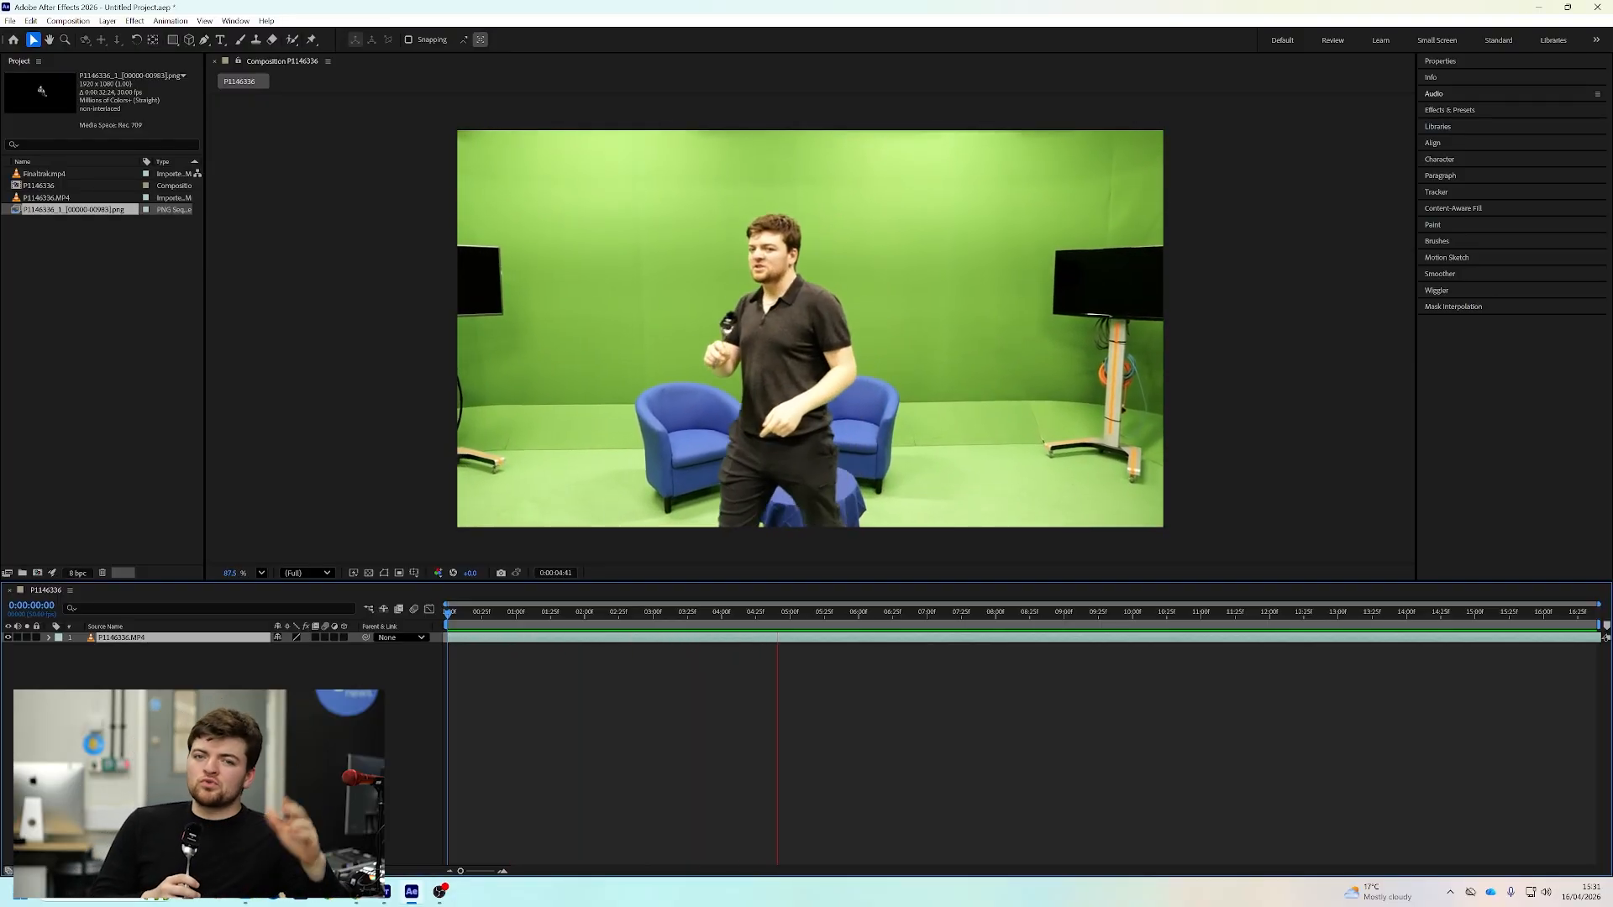
Try to camera-track the P1146336.MP4 layer and delete the 3D Camera Tracker effect
click(1436, 192)
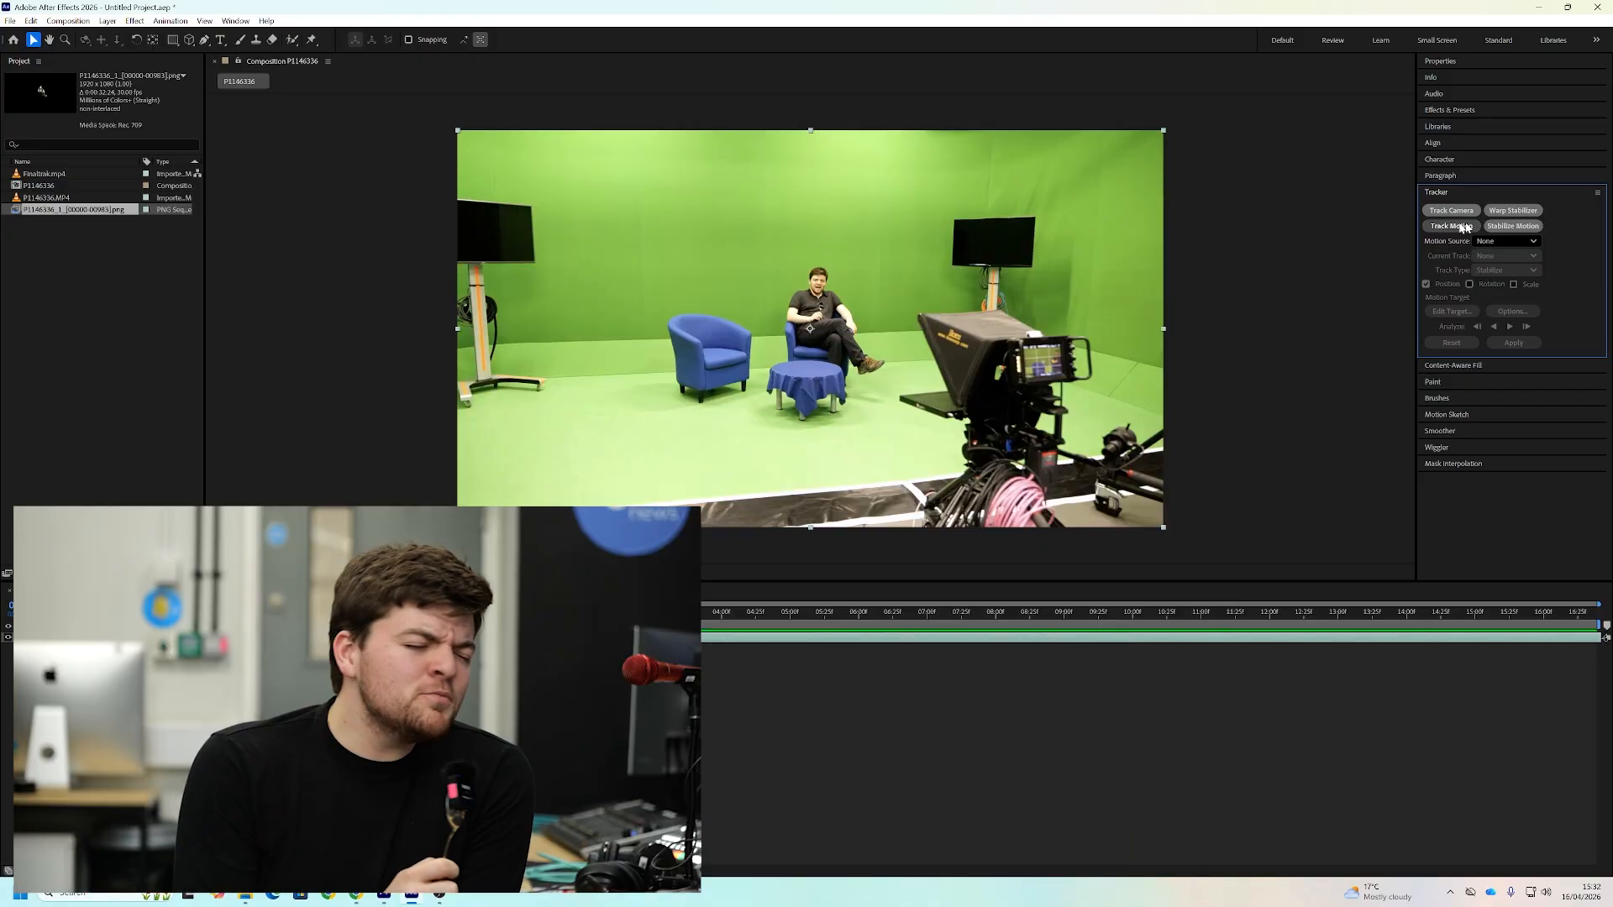
click(1456, 211)
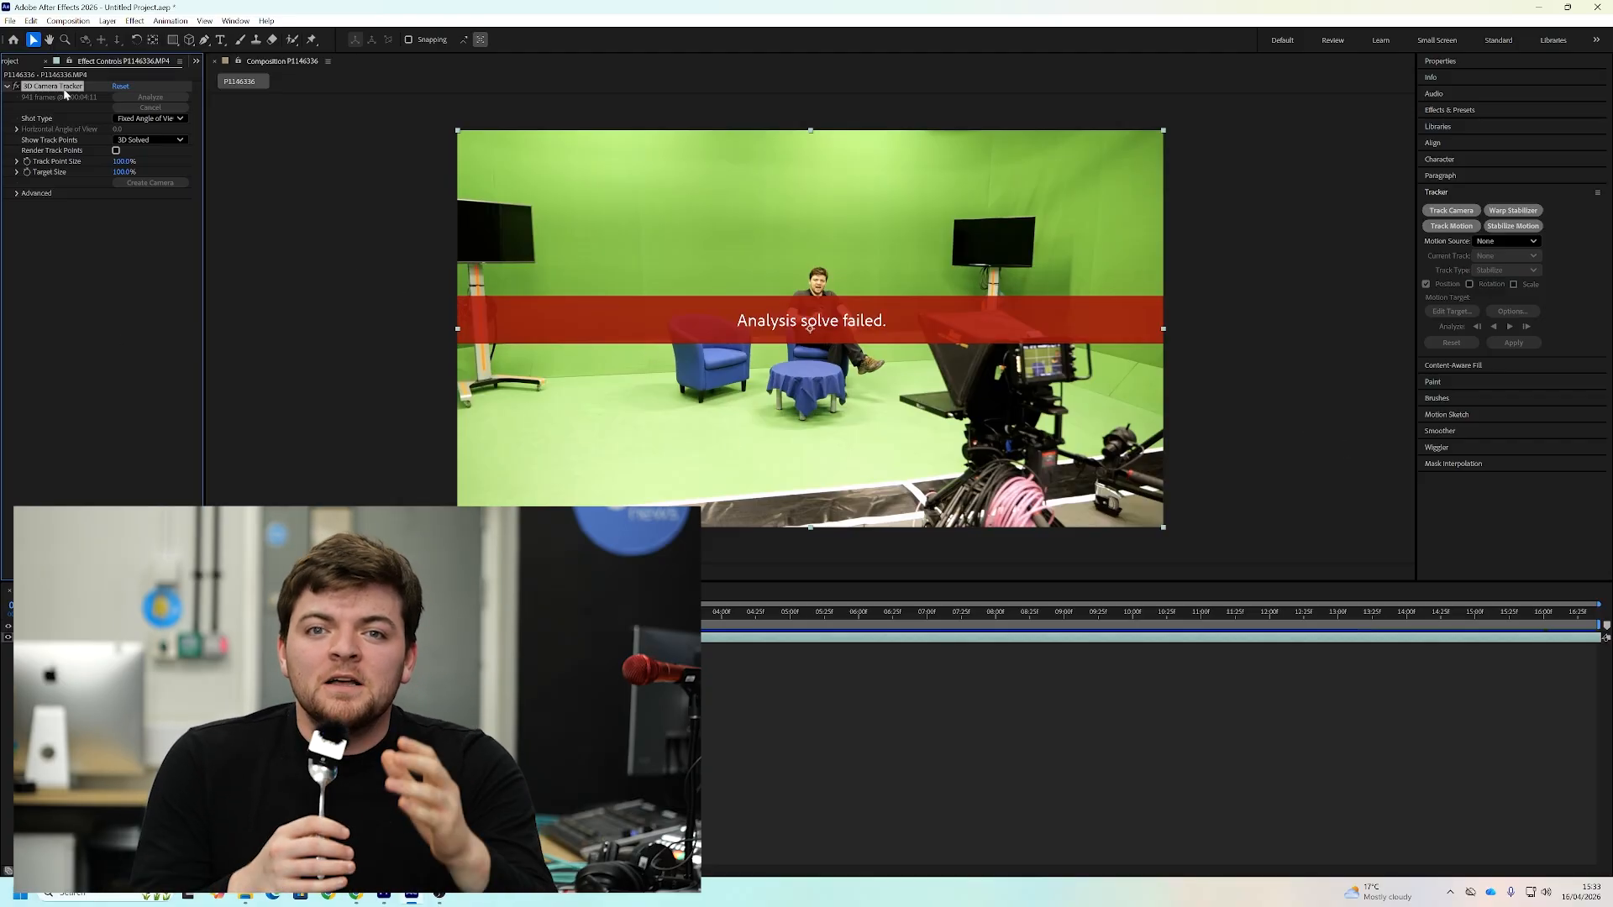
key(Delete)
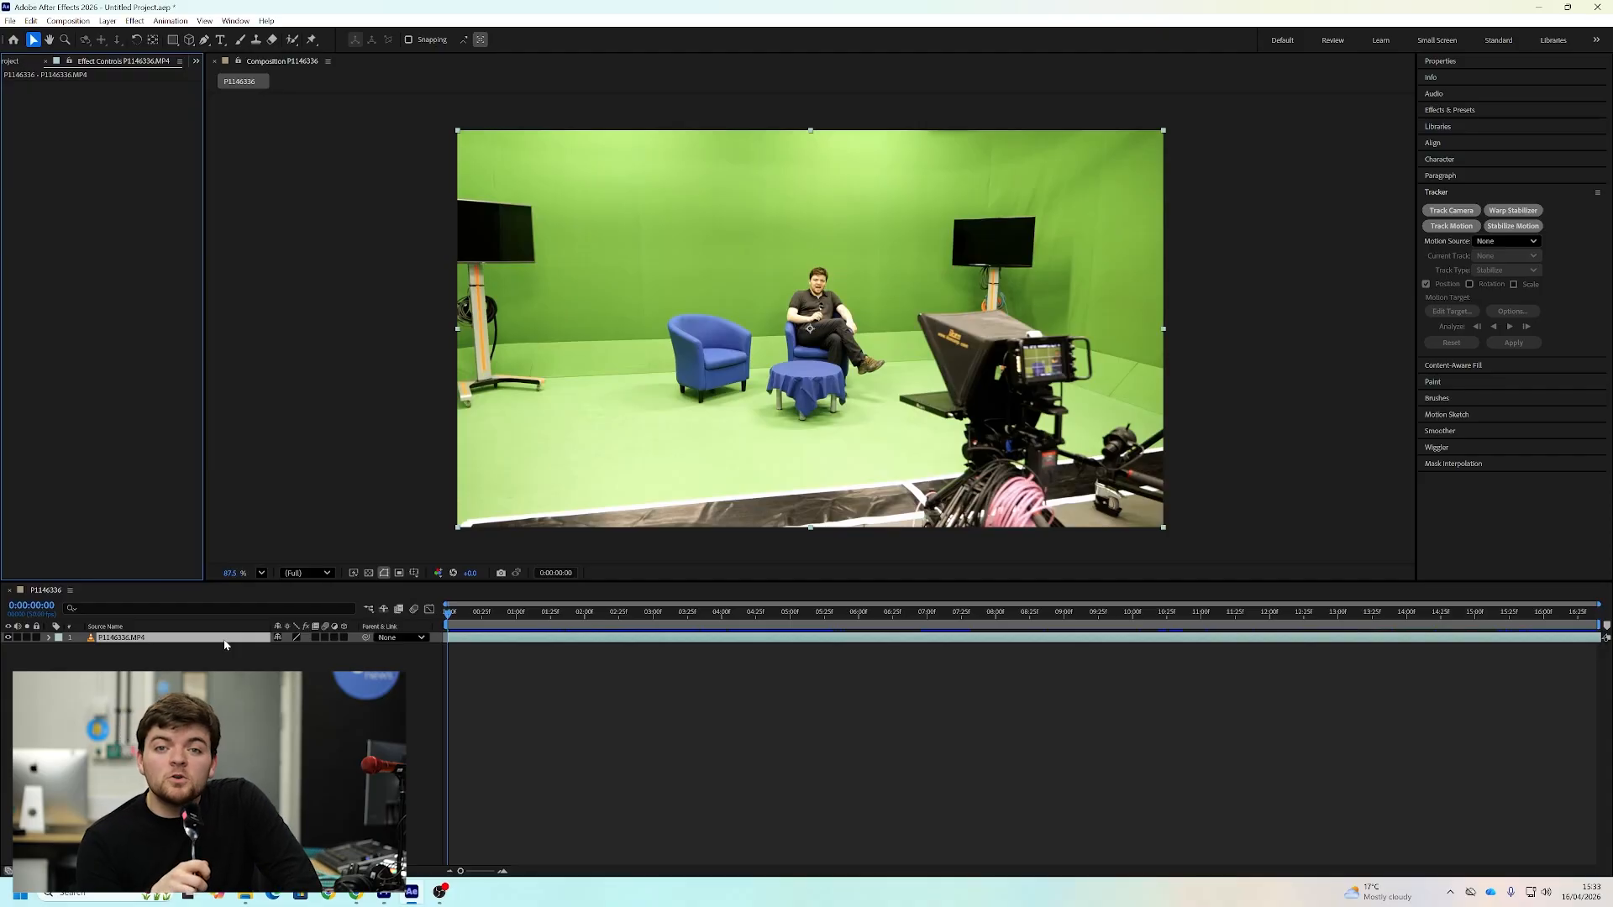
Select the man in the P1146336.MP4 layer with the Roto Brush, excluding the blue chair behind him
double_click(225, 645)
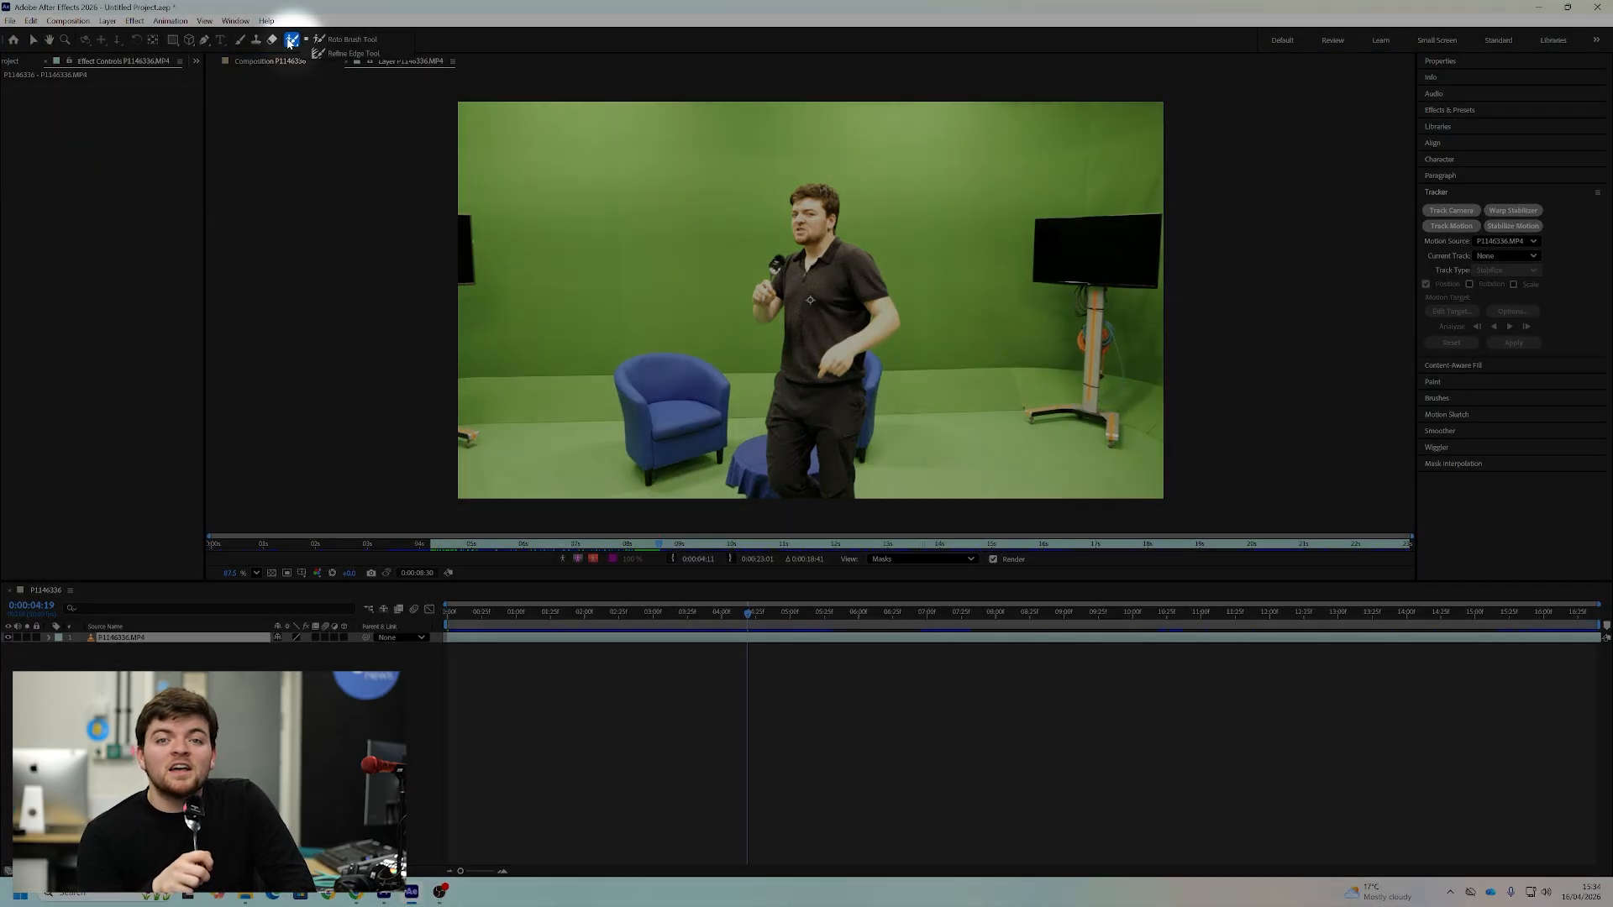
drag(292, 39, 356, 41)
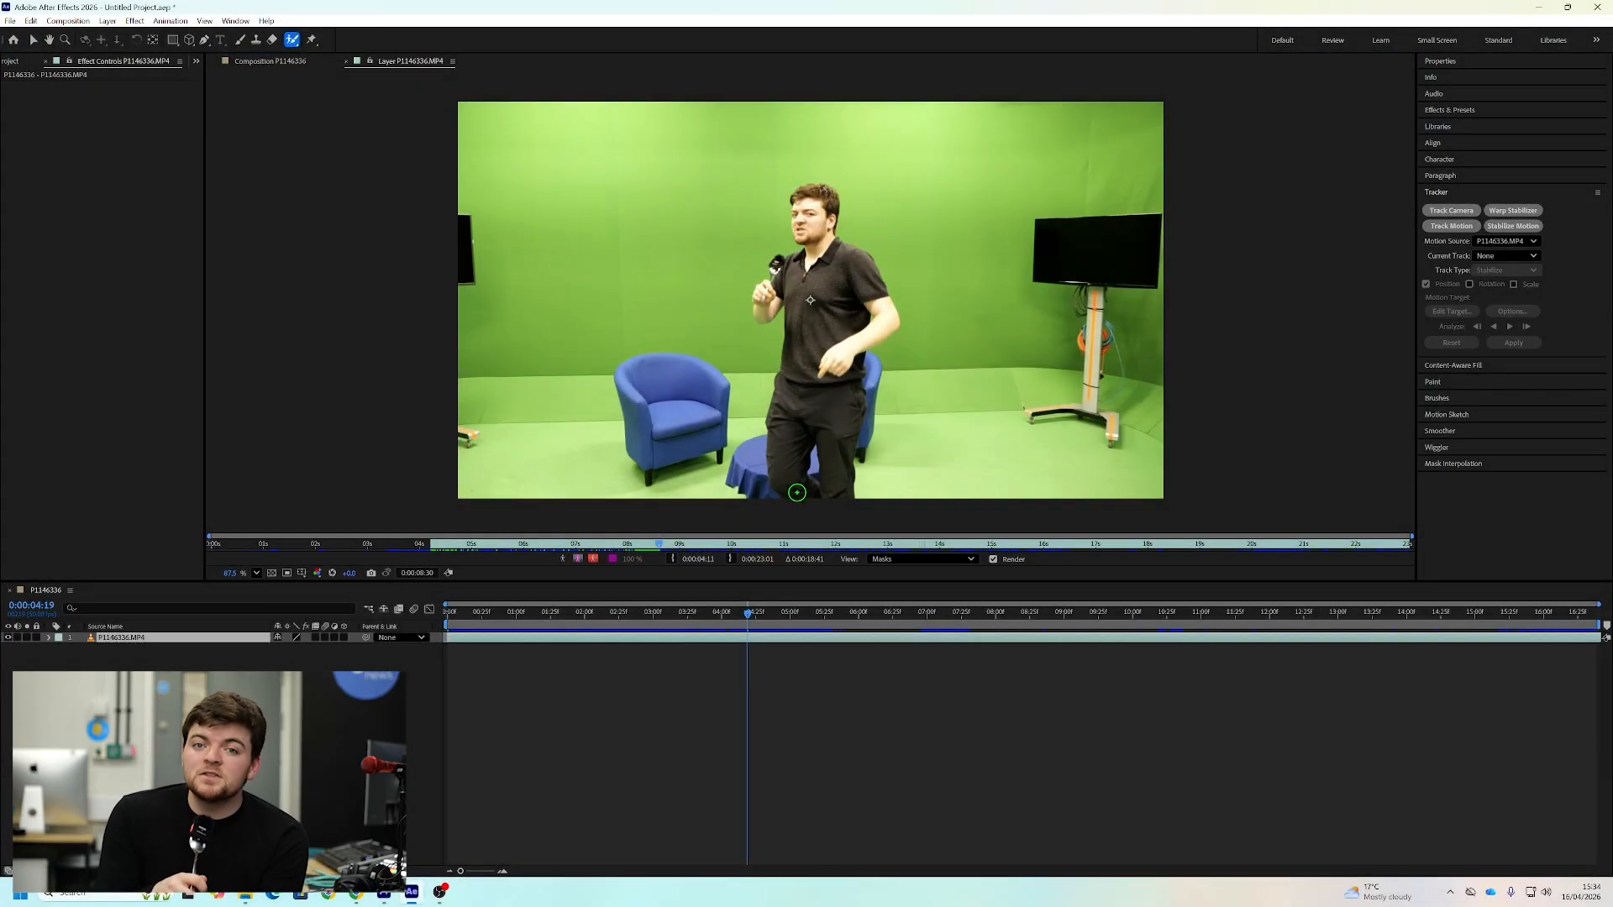
drag(797, 492, 809, 348)
drag(812, 224, 812, 225)
scroll(863, 459, up, 3)
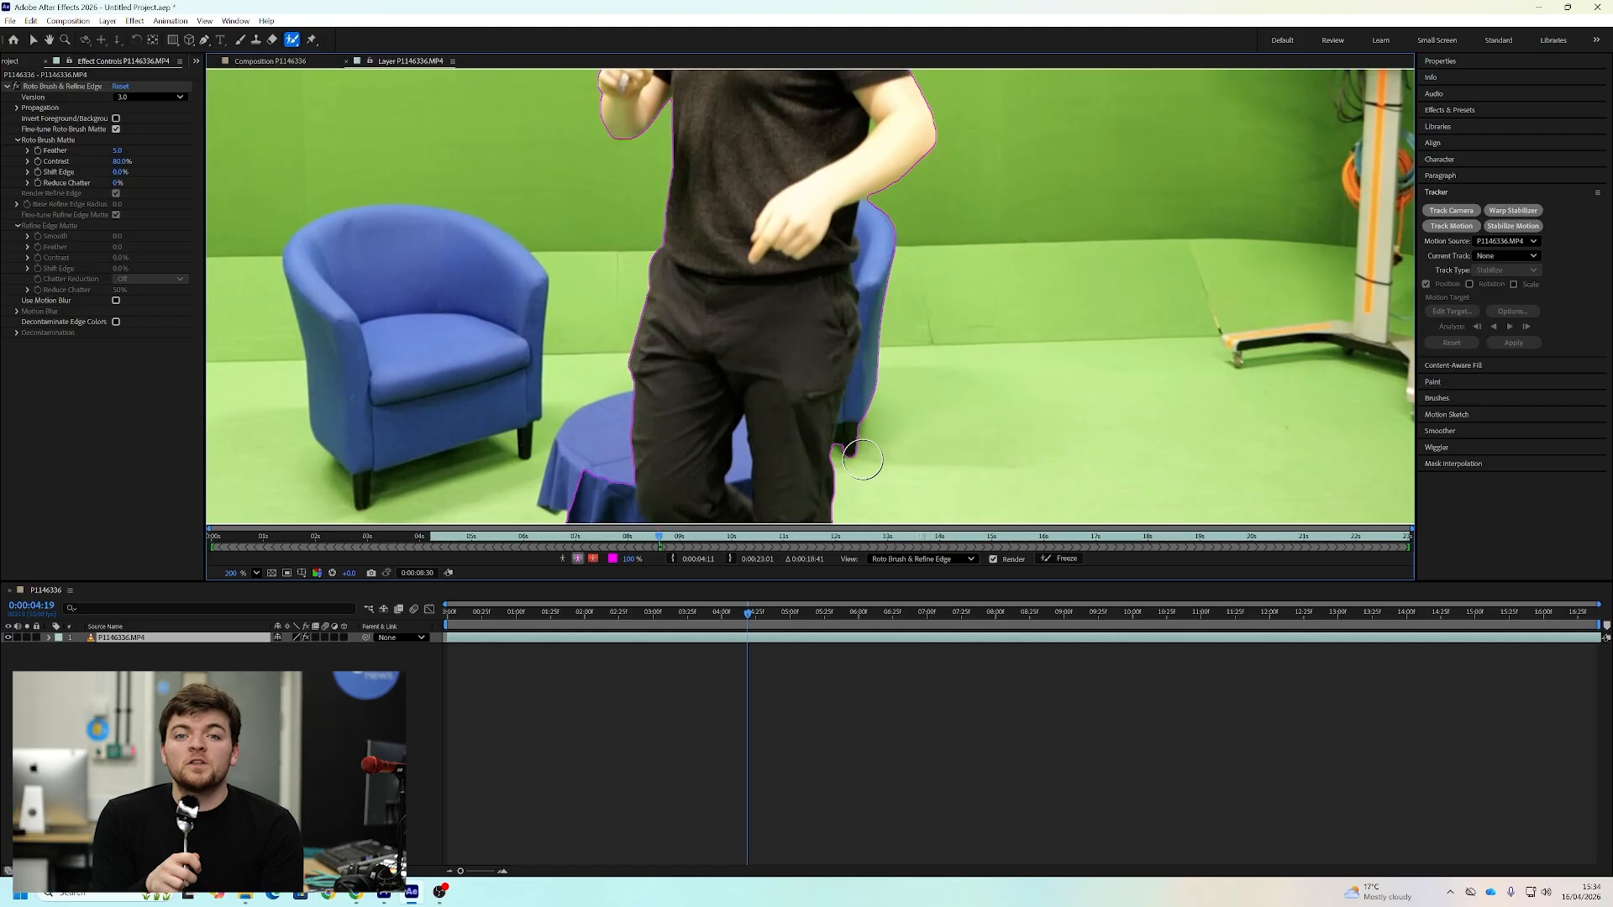
drag(863, 451, 890, 221)
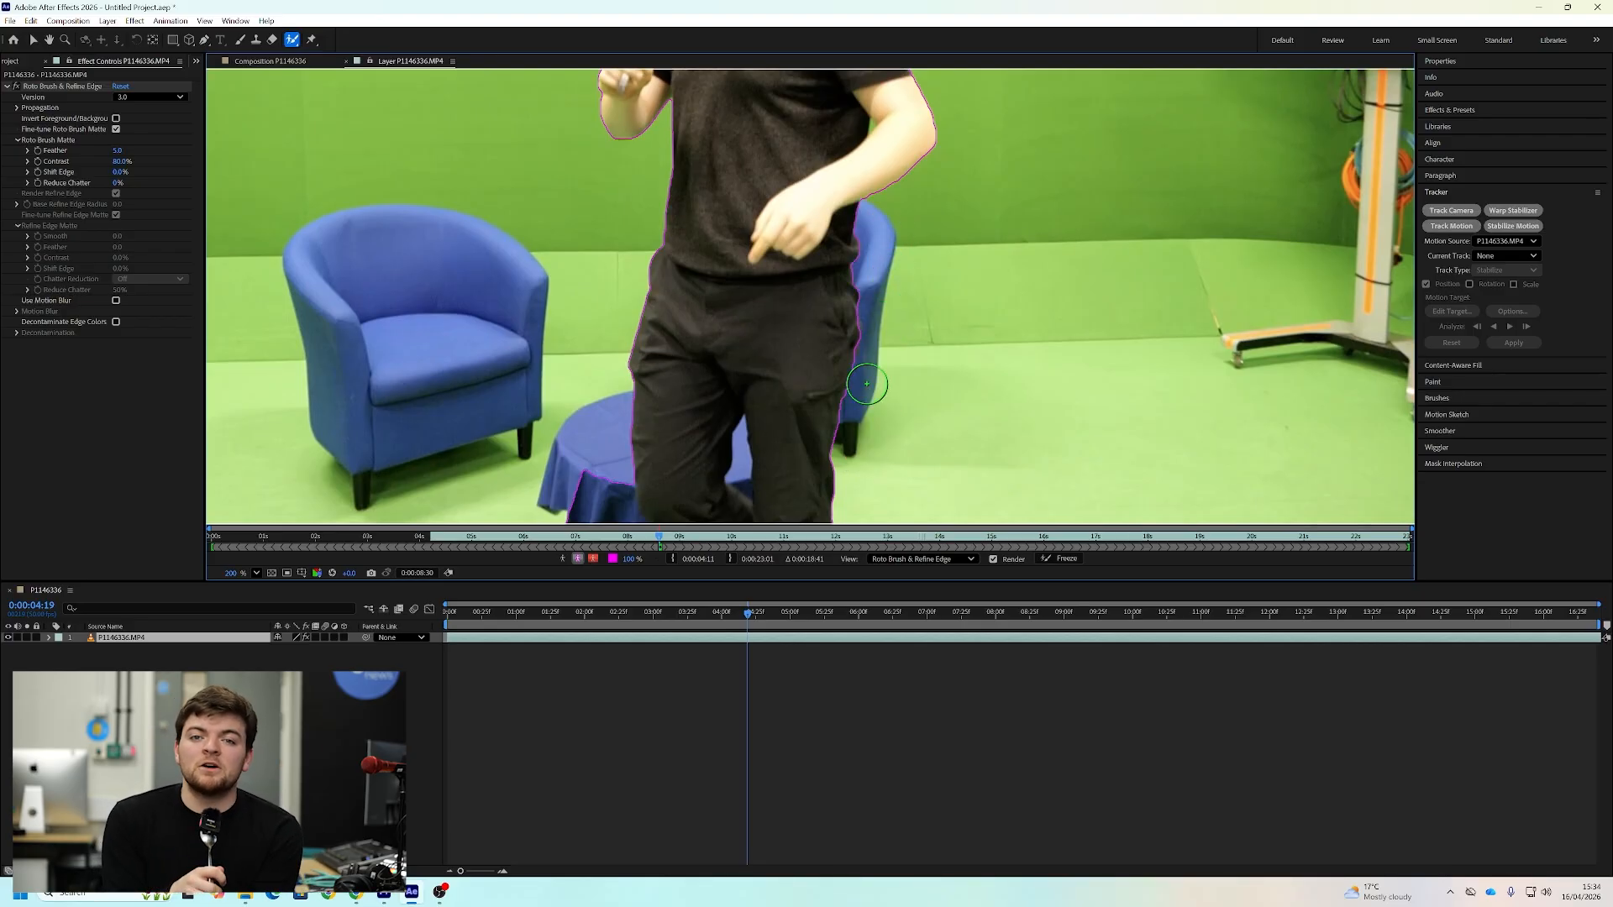
scroll(720, 507, up, 1)
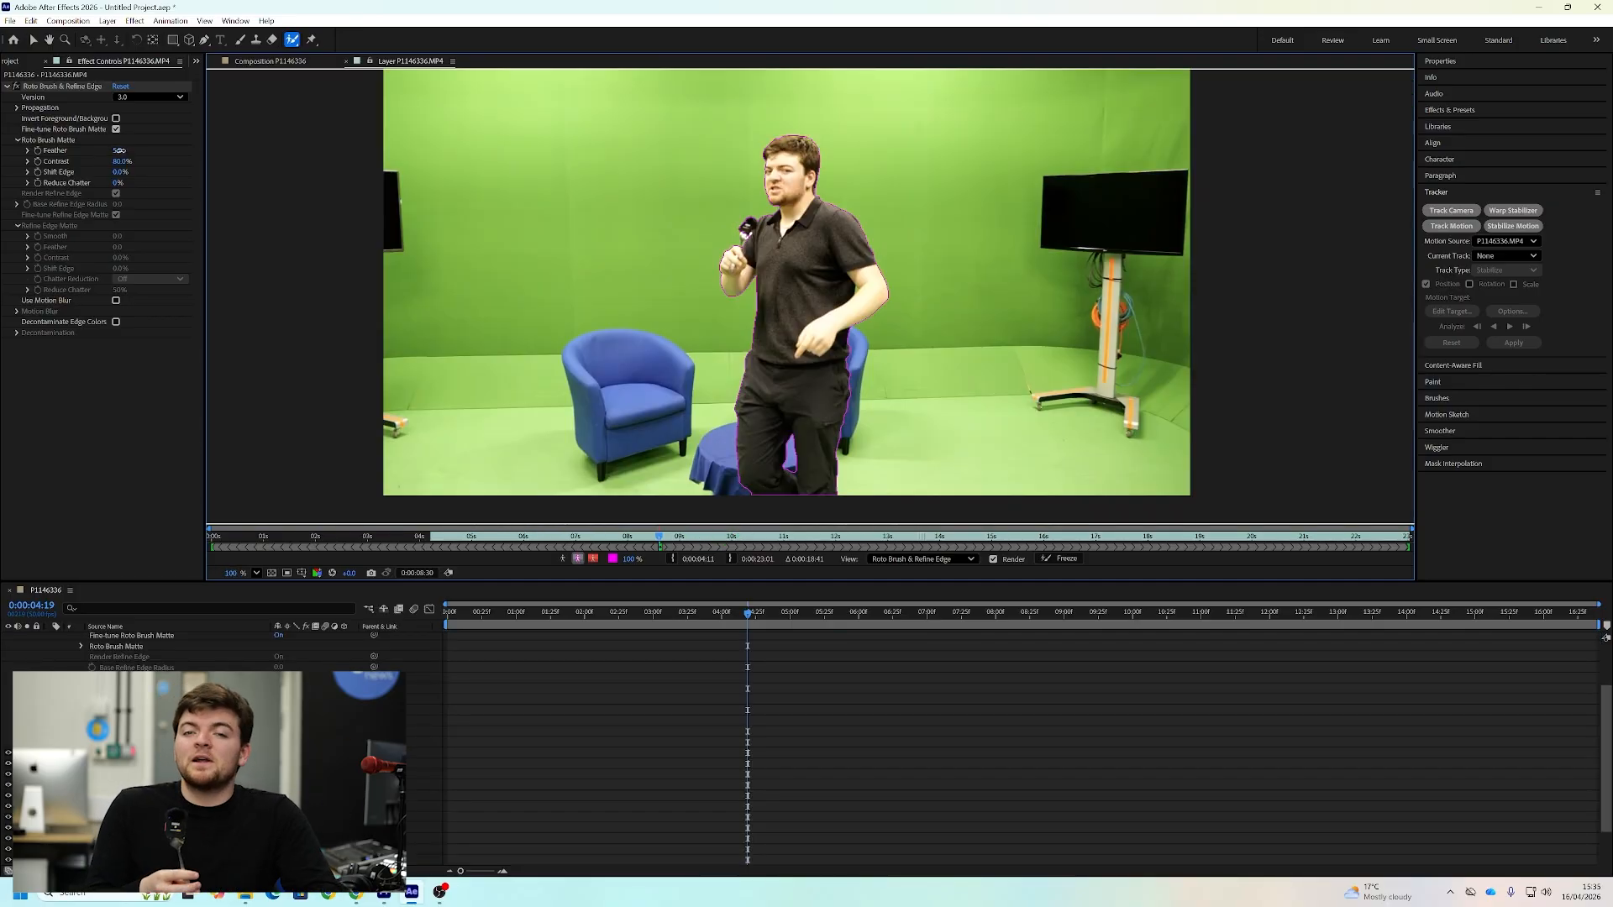
Set the Roto Brush matte's feather to 12.1 and raise its Shift Edge while inspecting the man's outline
drag(118, 150, 133, 152)
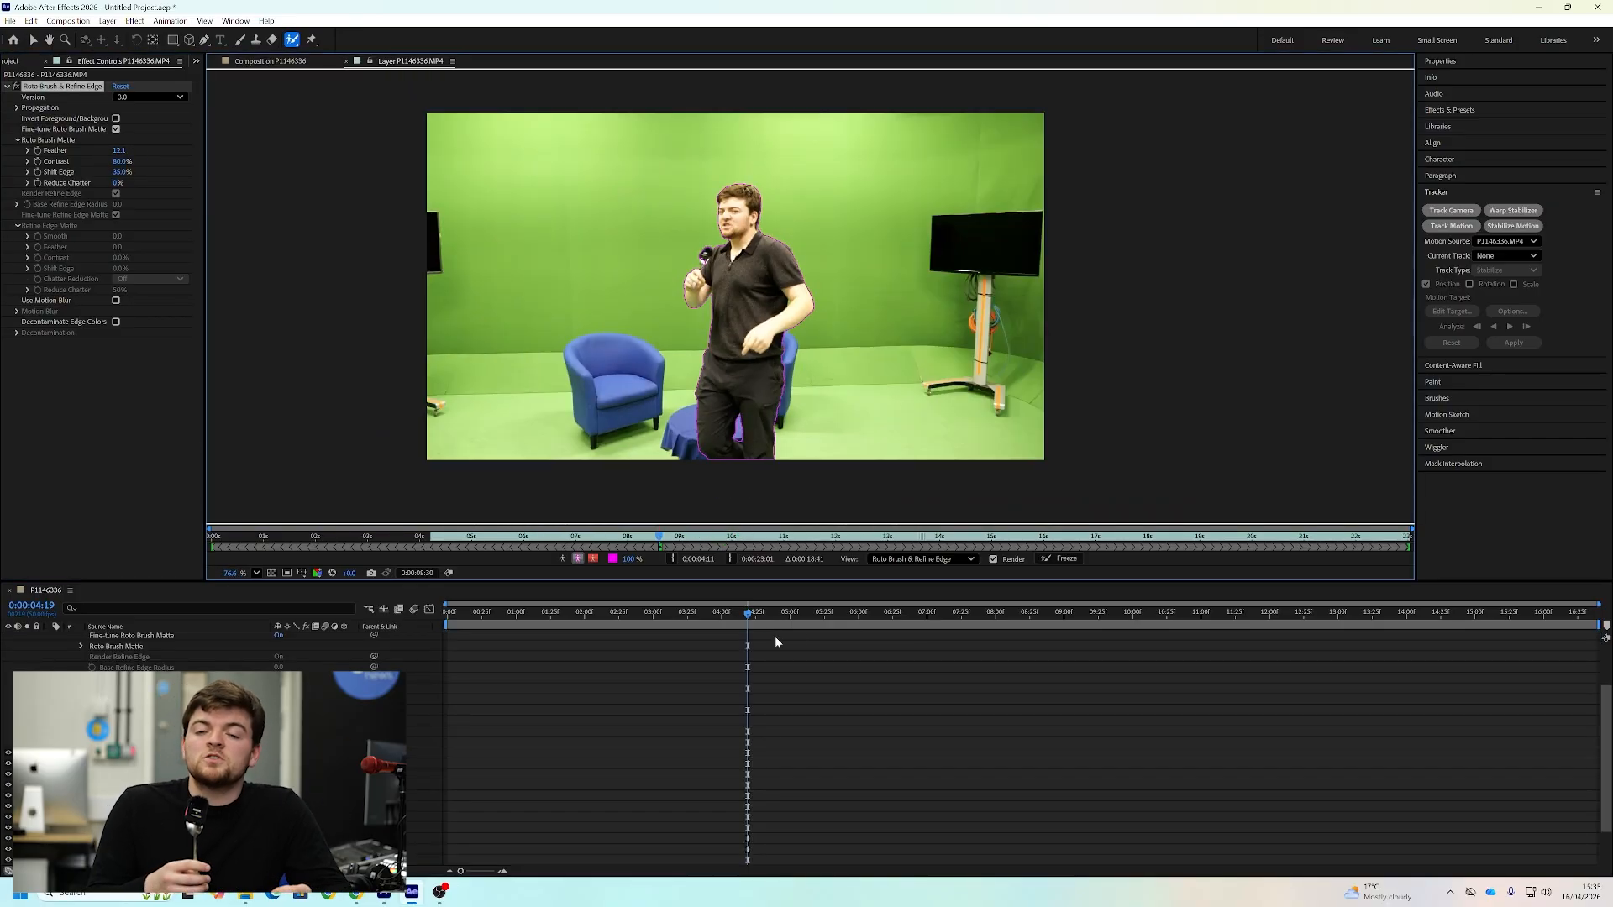
drag(793, 299, 813, 273)
scroll(812, 273, up, 2)
drag(812, 273, 979, 380)
mouse_move(122, 172)
mouse_down()
mouse_move(98, 171)
mouse_move(118, 169)
mouse_up()
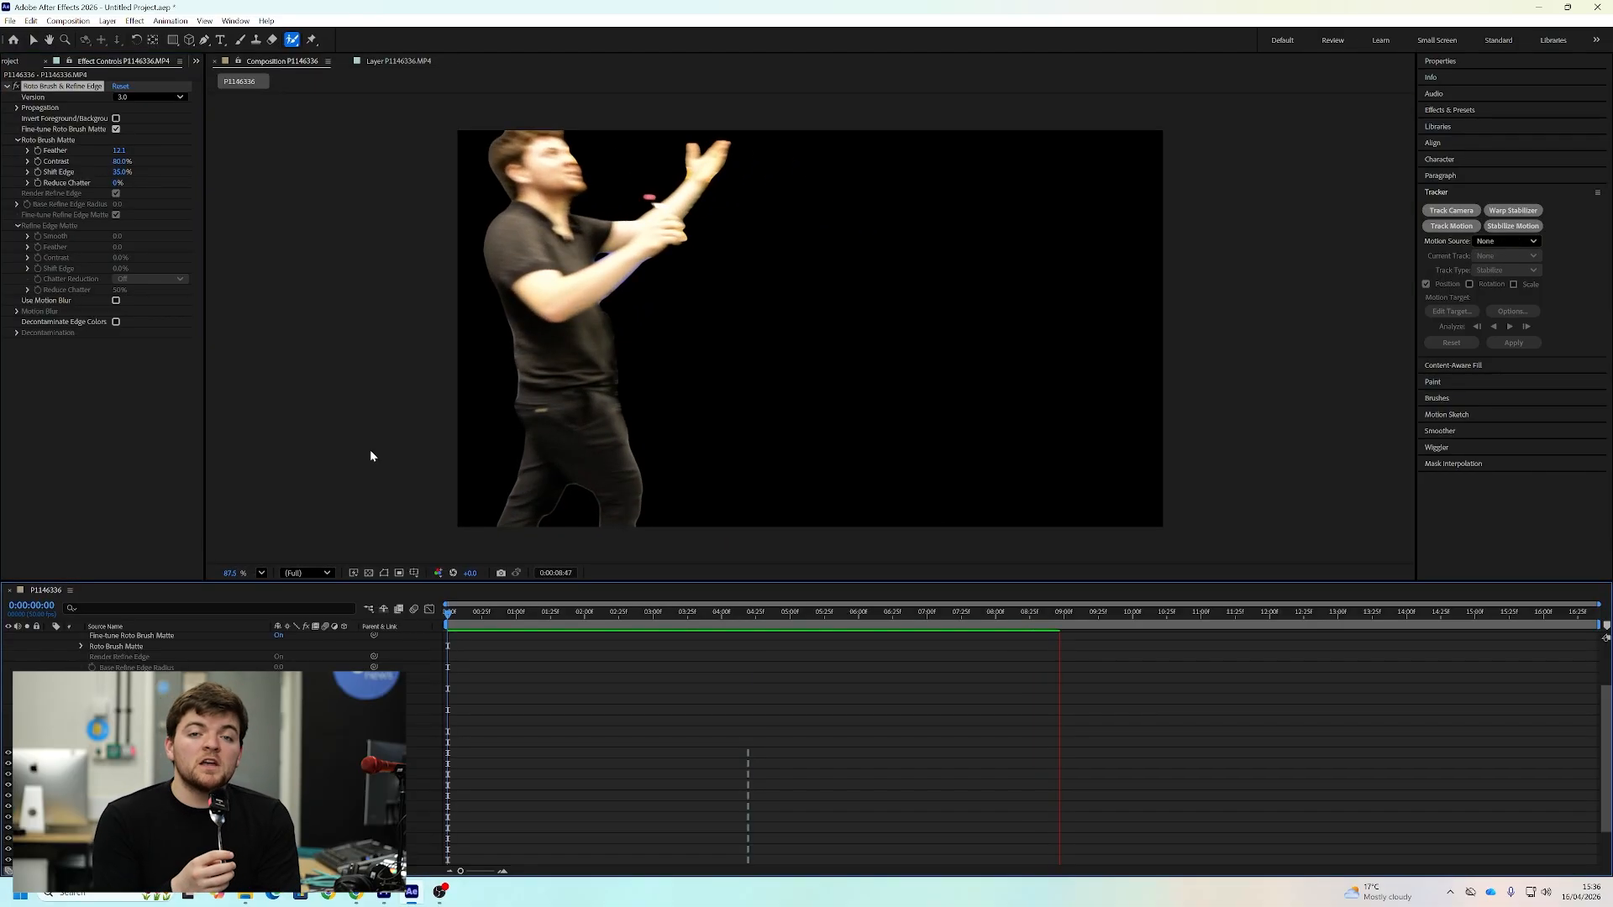
Split the P1146336.MP4 layer at 0:00:09:42 and select the man in the second part with the Roto Brush
key(space)
click(187, 642)
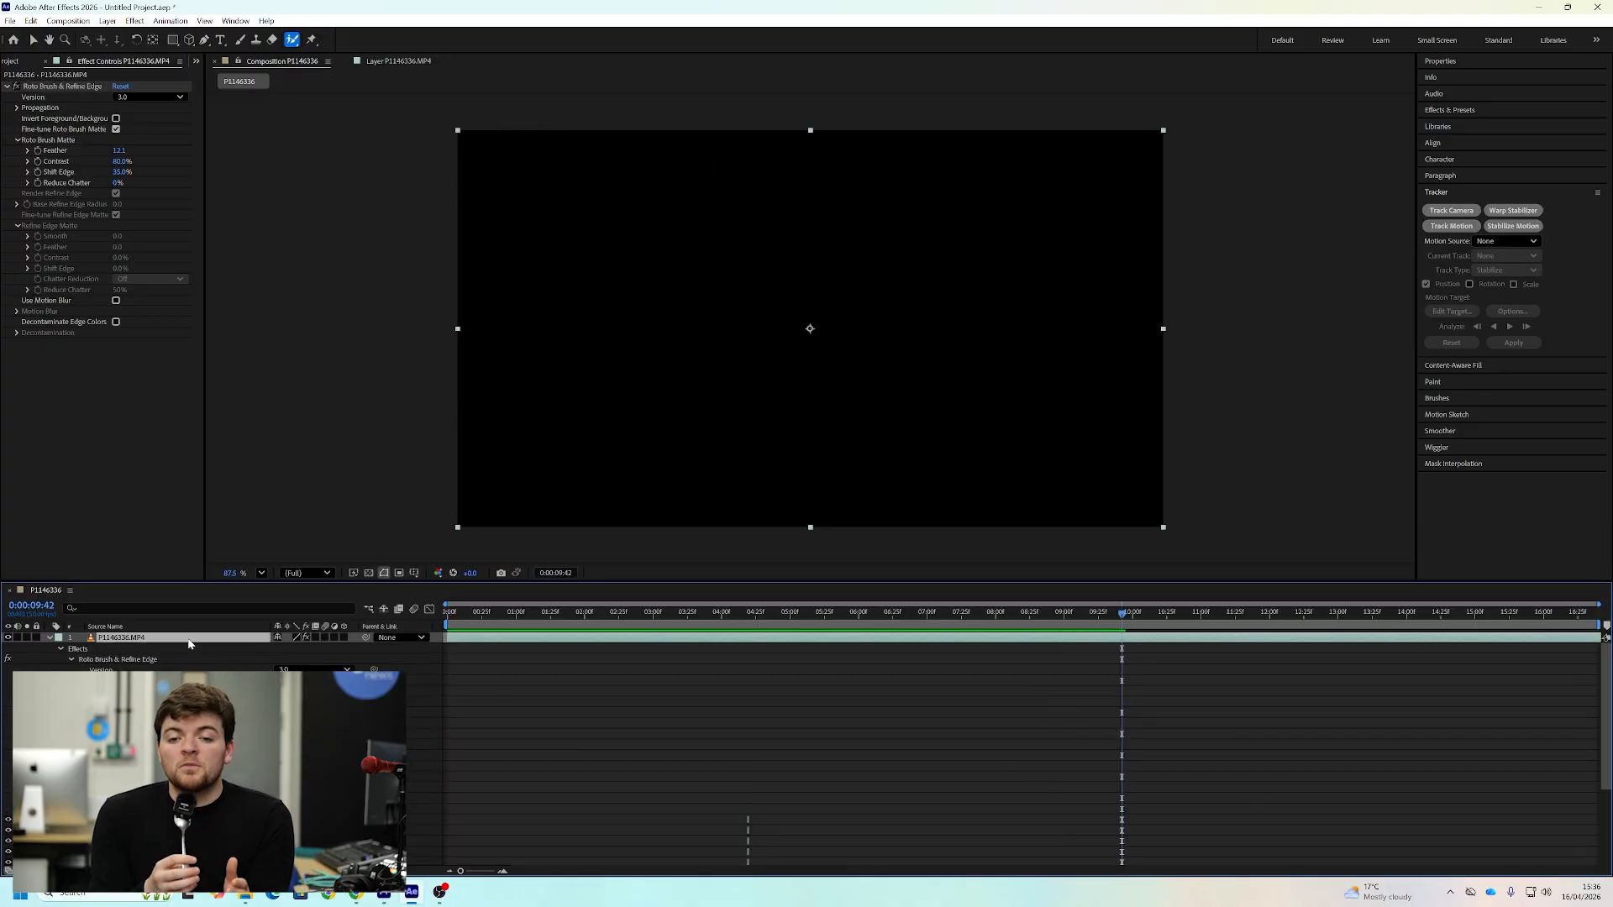
key(ctrl+d)
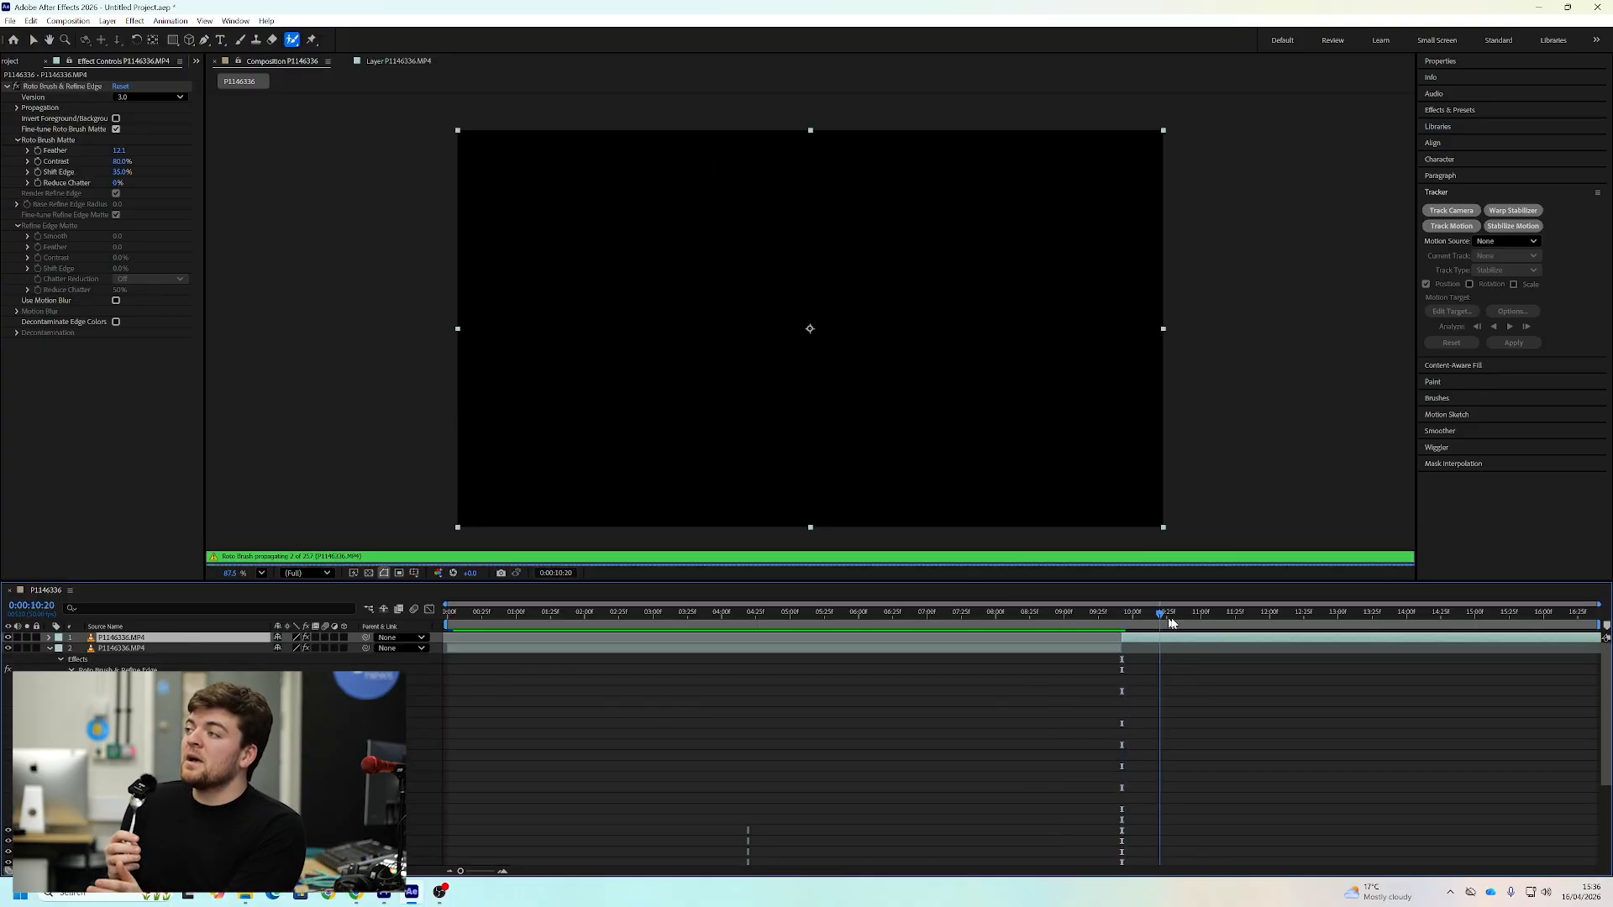
mouse_move(828, 458)
mouse_down()
mouse_move(845, 420)
mouse_move(832, 310)
mouse_move(894, 362)
mouse_move(882, 467)
mouse_up()
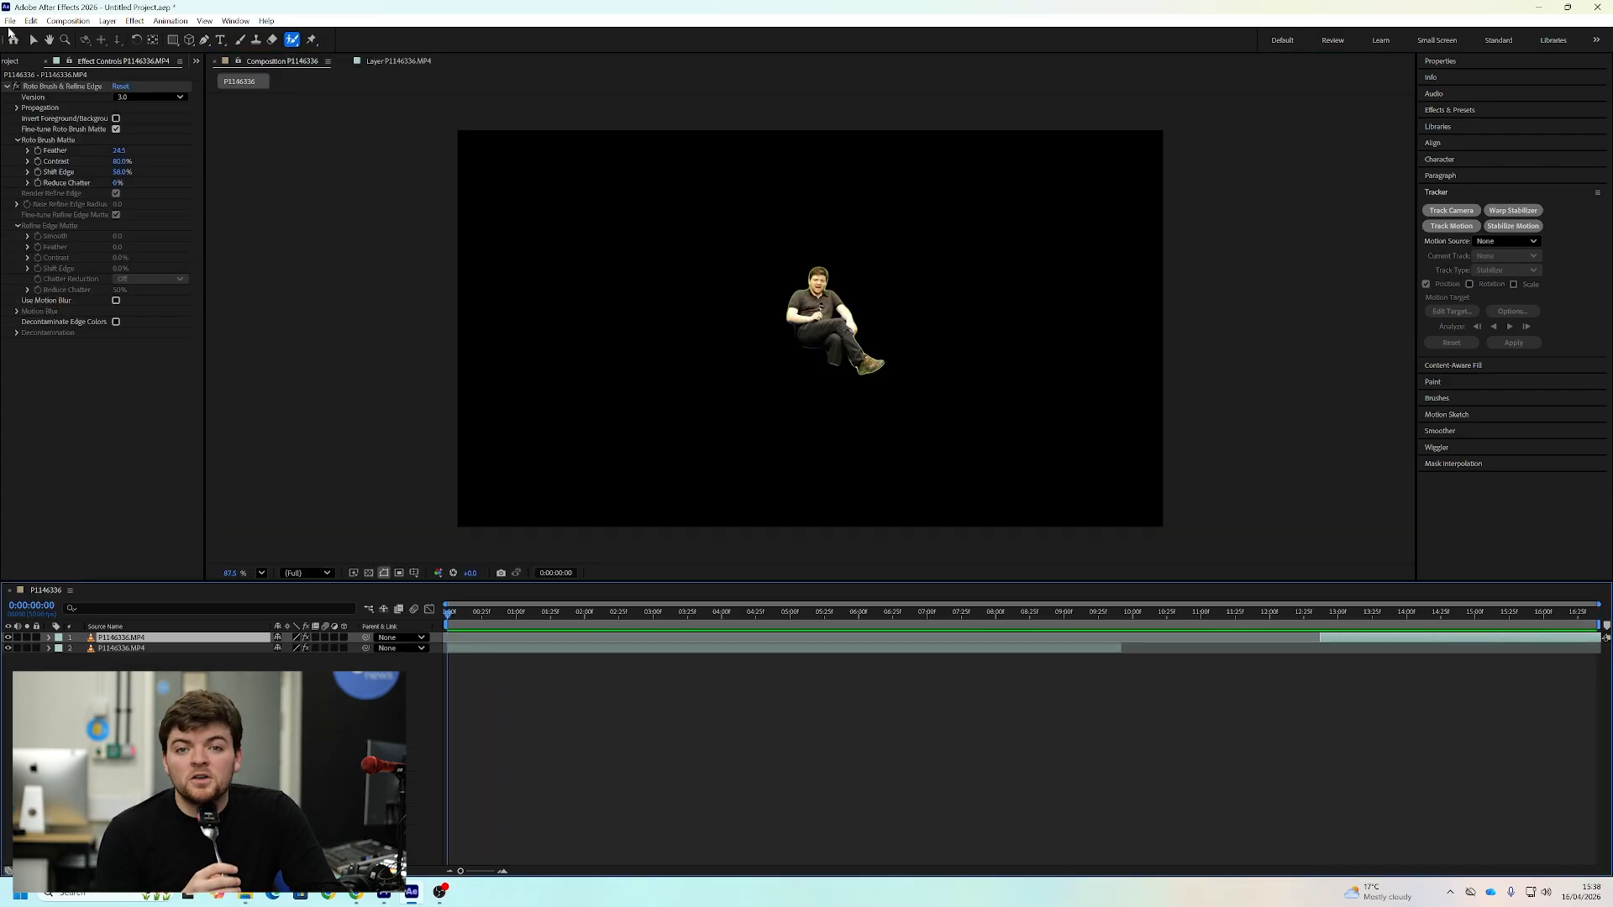
Add the P1146336 composition to the render queue
click(10, 21)
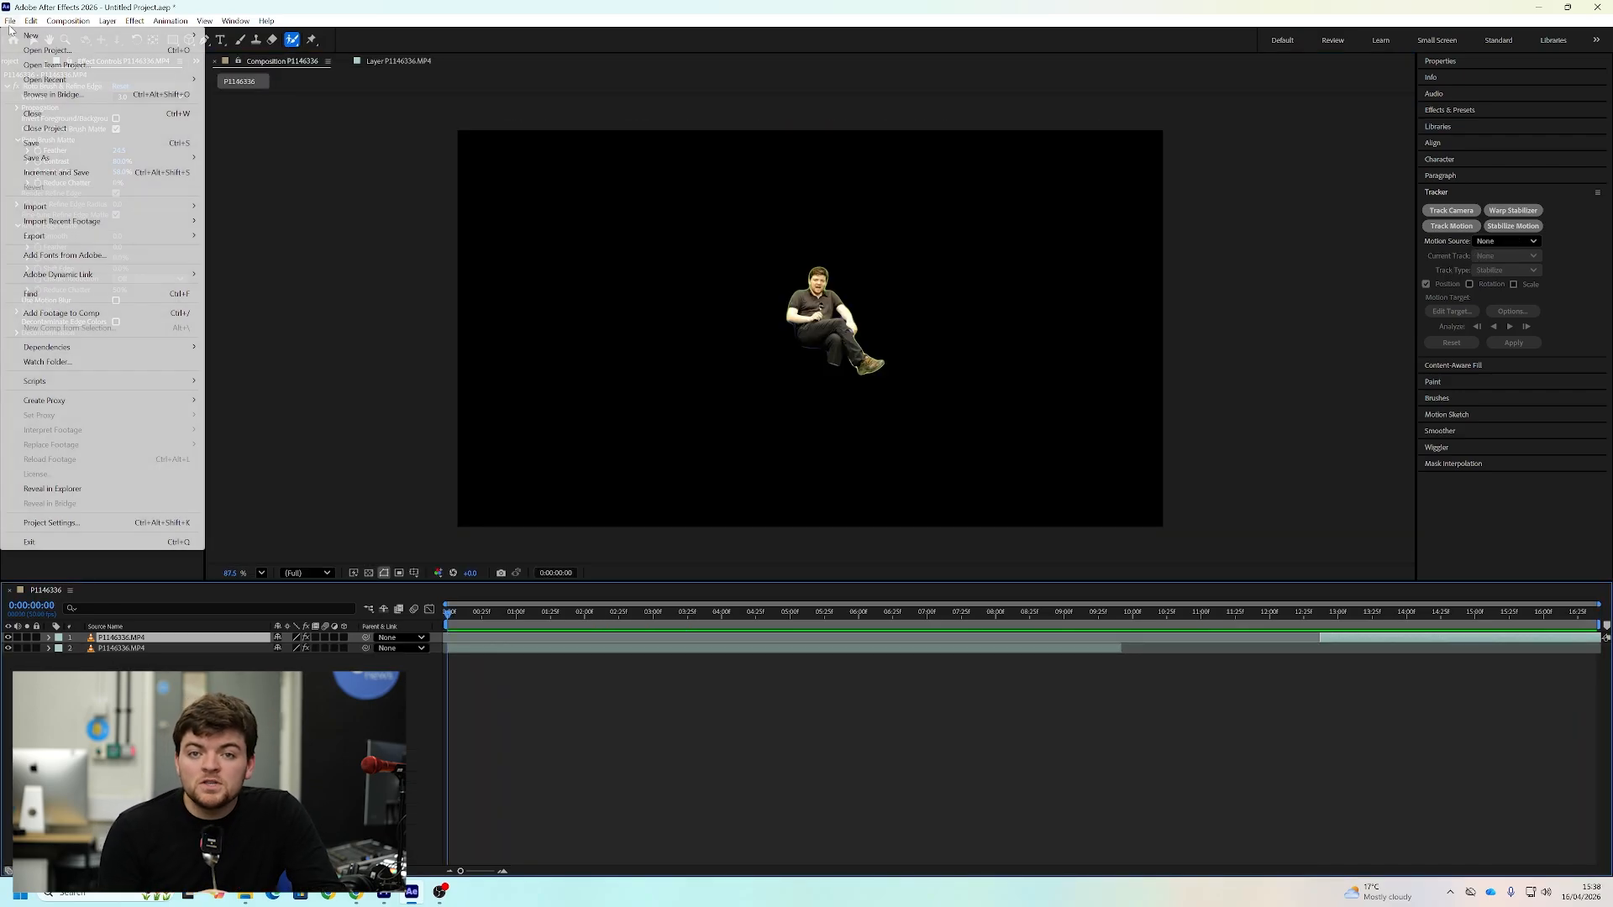
mouse_move(184, 236)
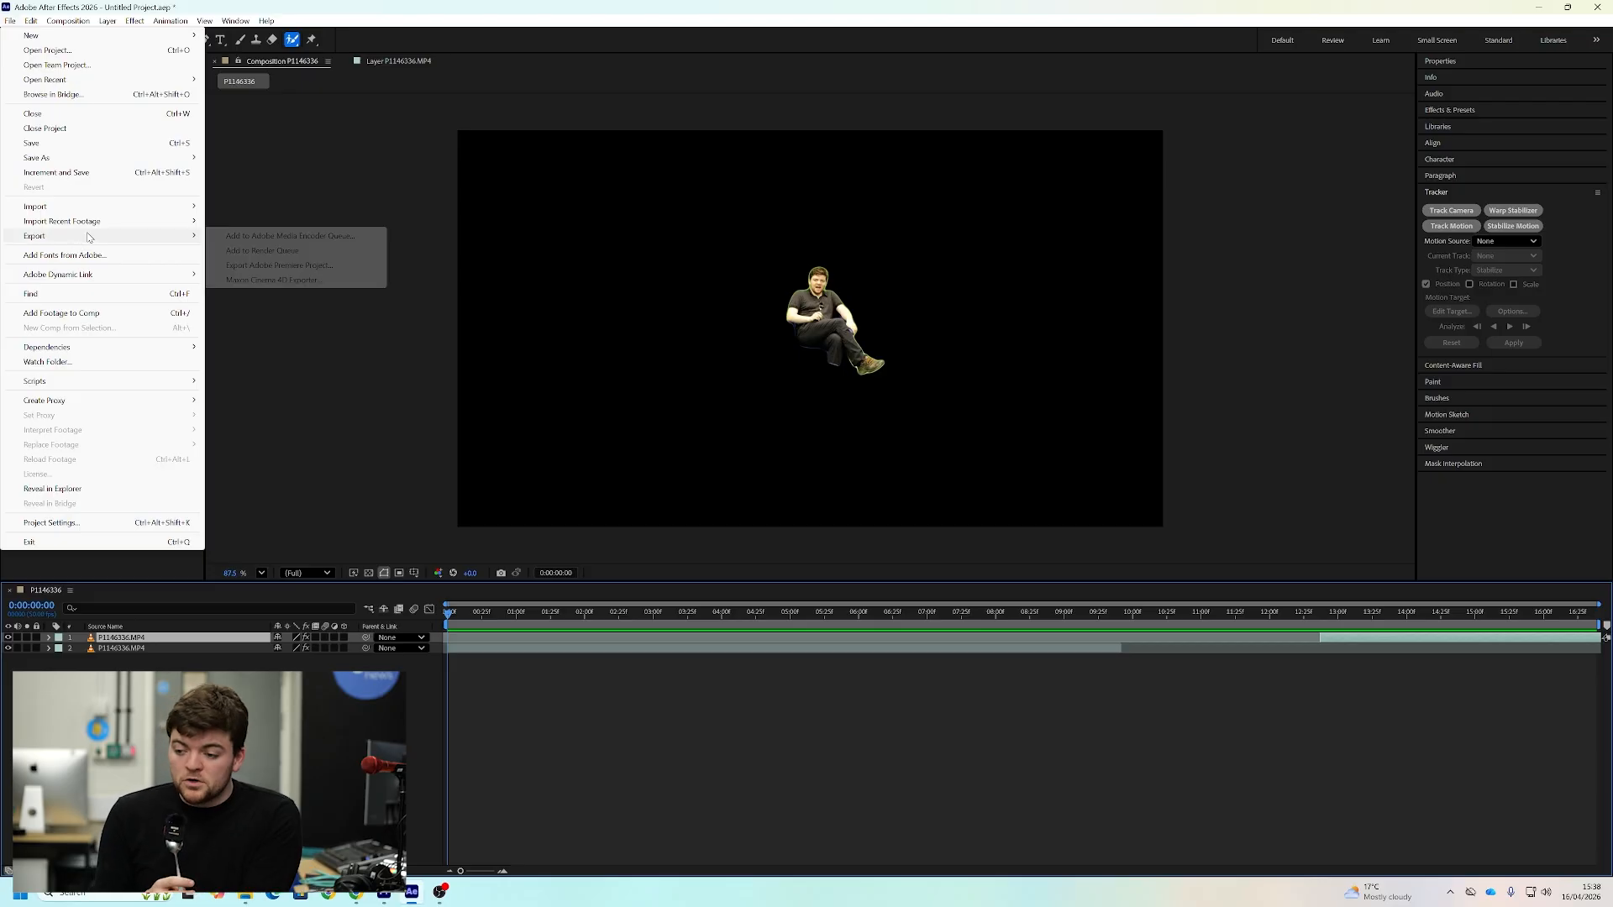
click(247, 255)
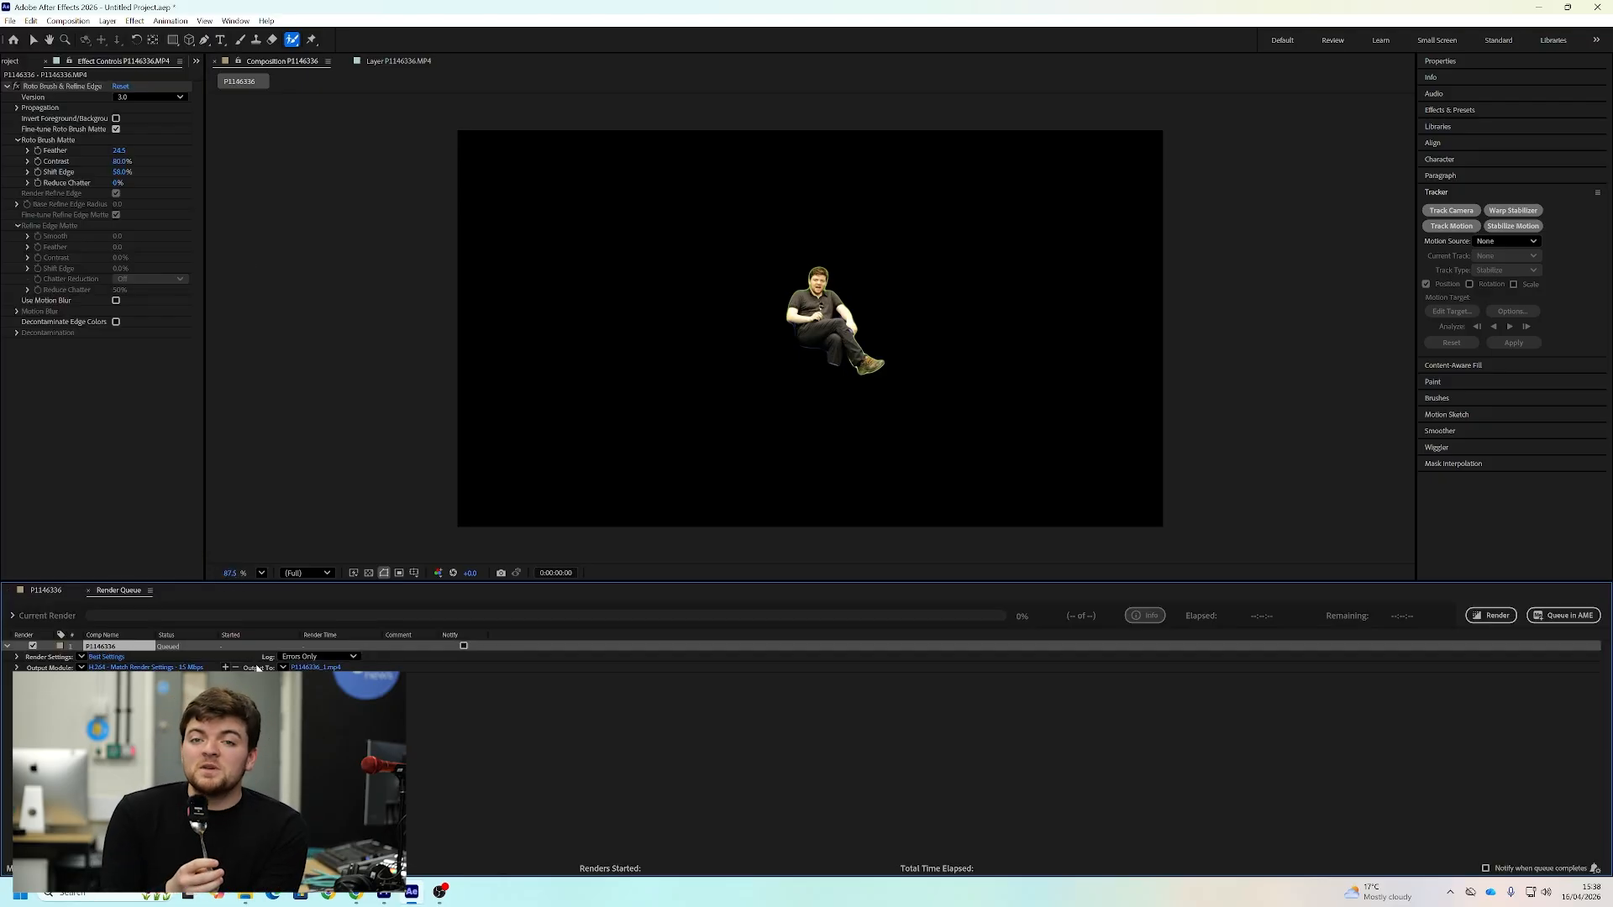
Set the render's output format to PNG Sequence with RGB + Alpha channels and render the composition
click(105, 668)
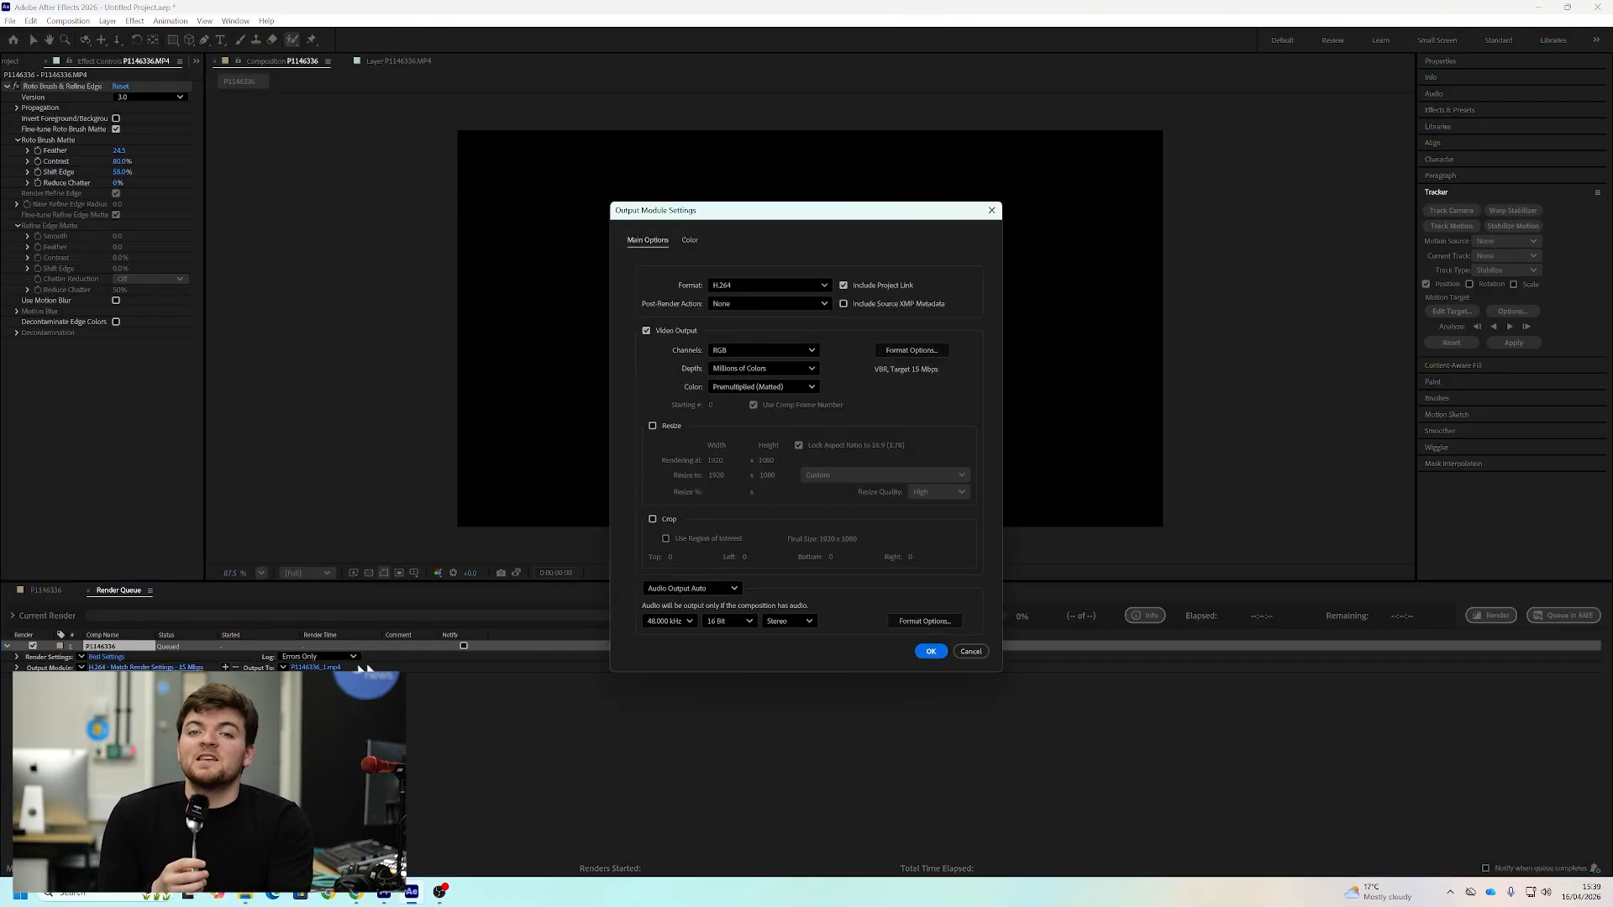
click(773, 283)
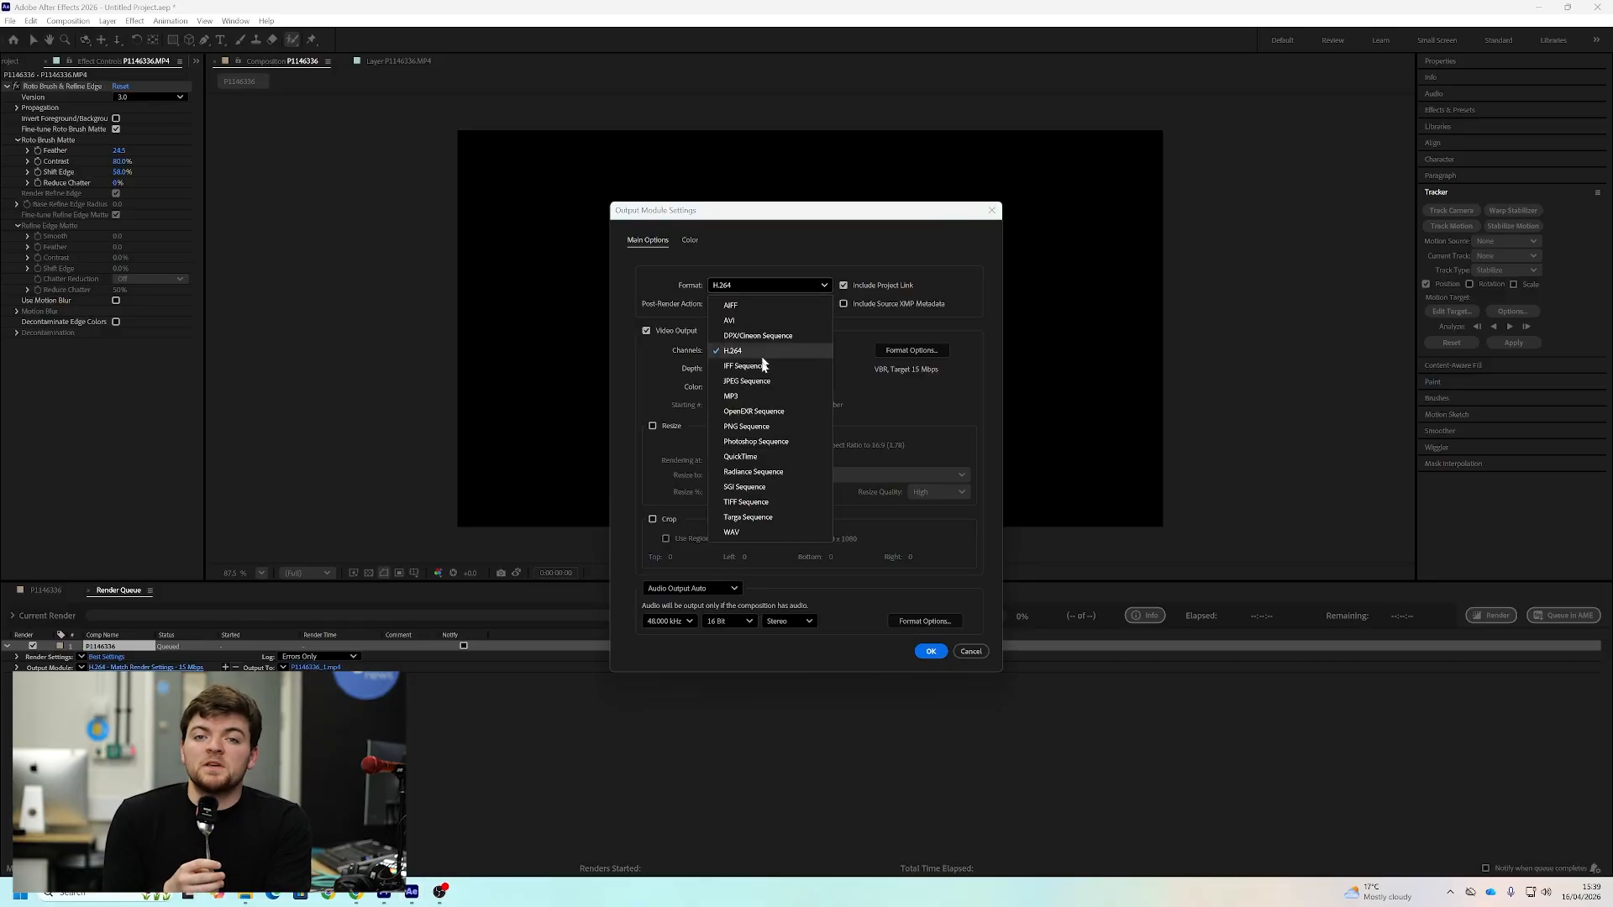
click(764, 430)
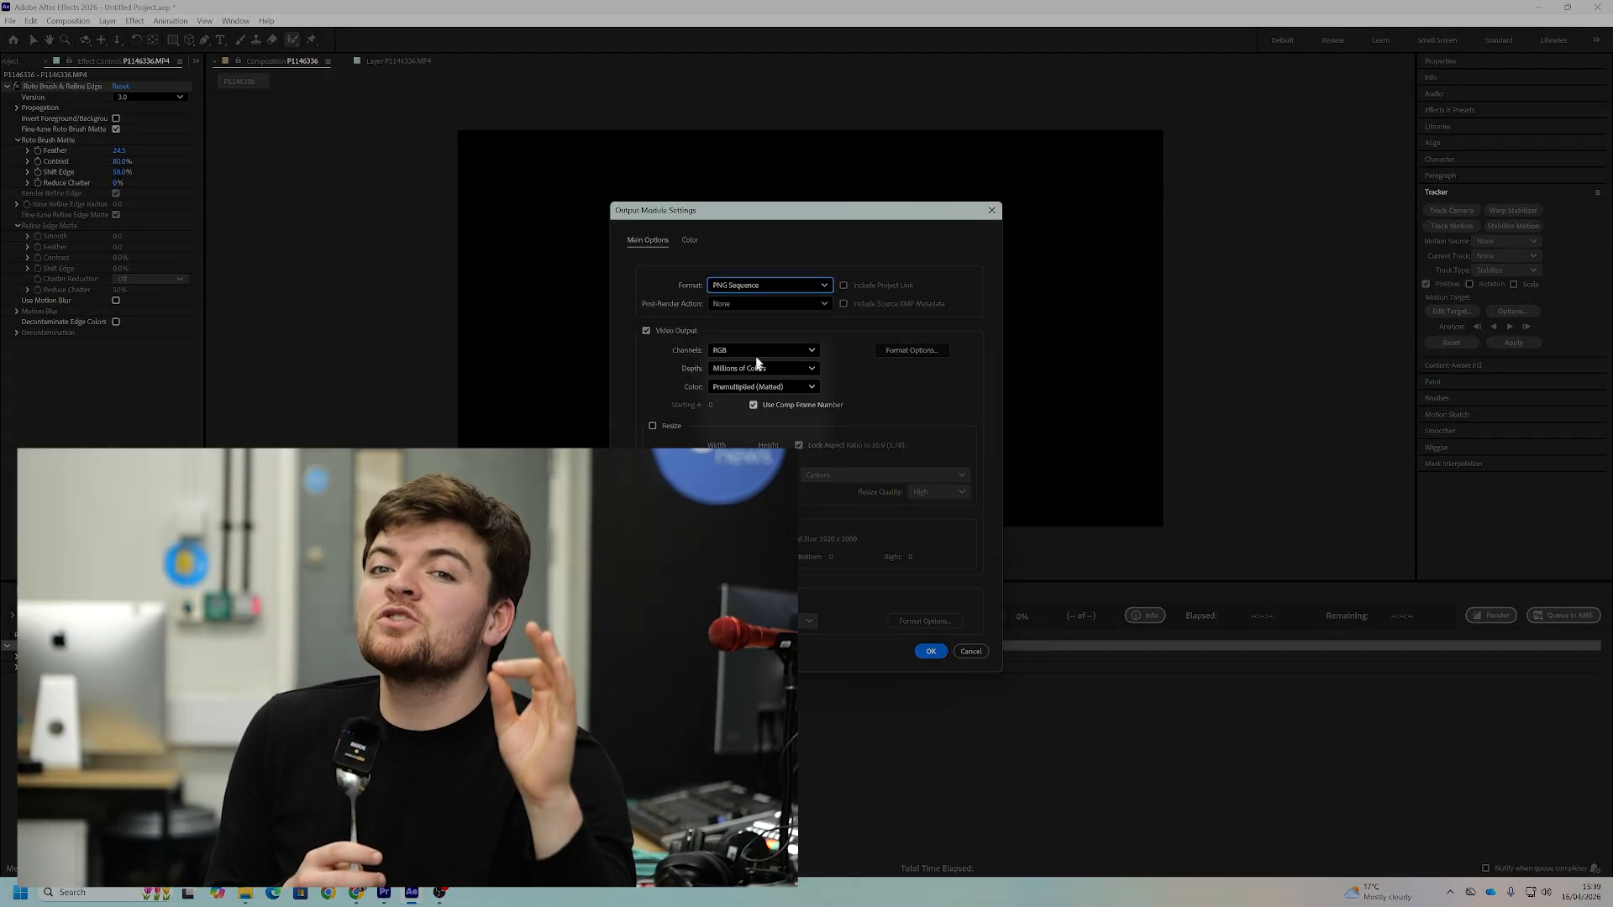
click(758, 351)
click(764, 401)
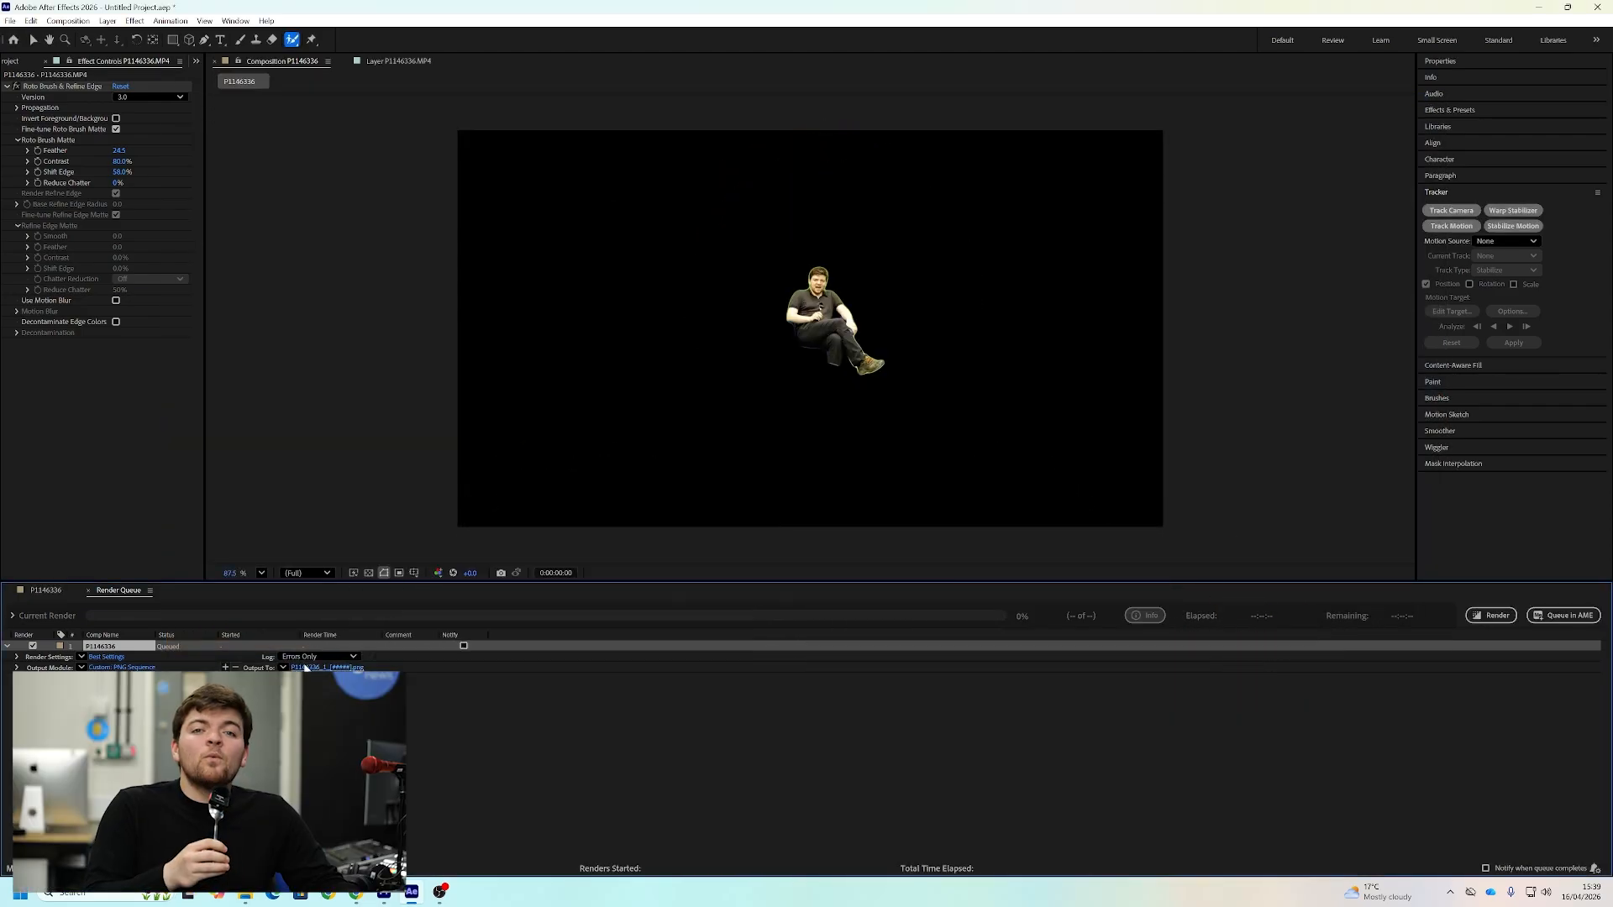
click(1496, 616)
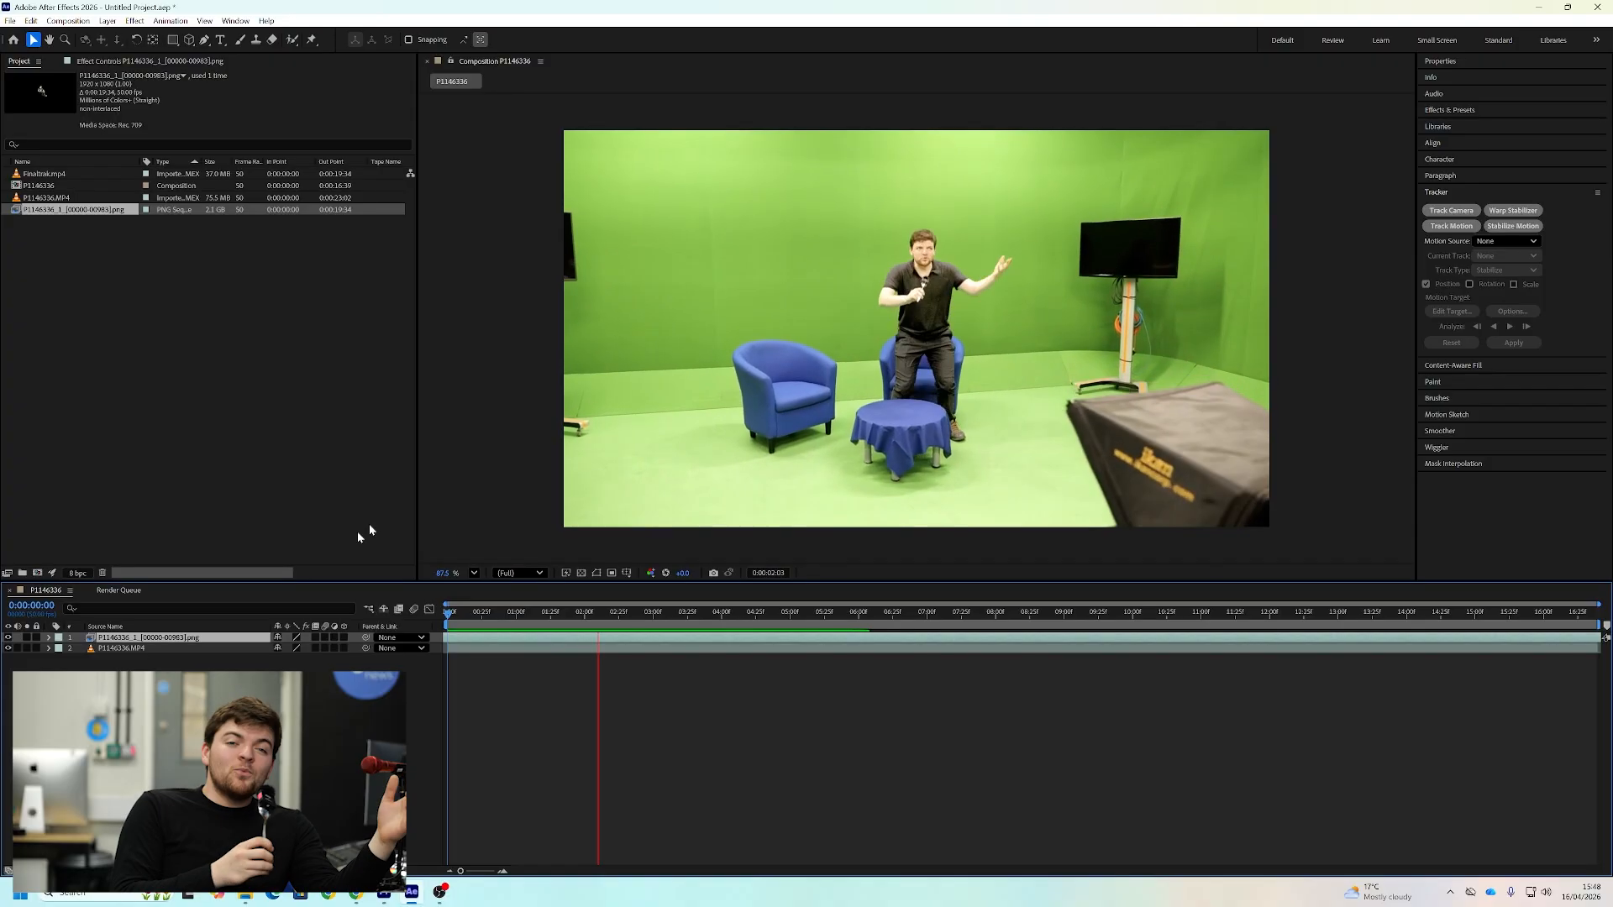
Toggle the visibility of the P1146336.MP4 layer during playback to examine the cut-out PNG sequence against the footage
click(9, 648)
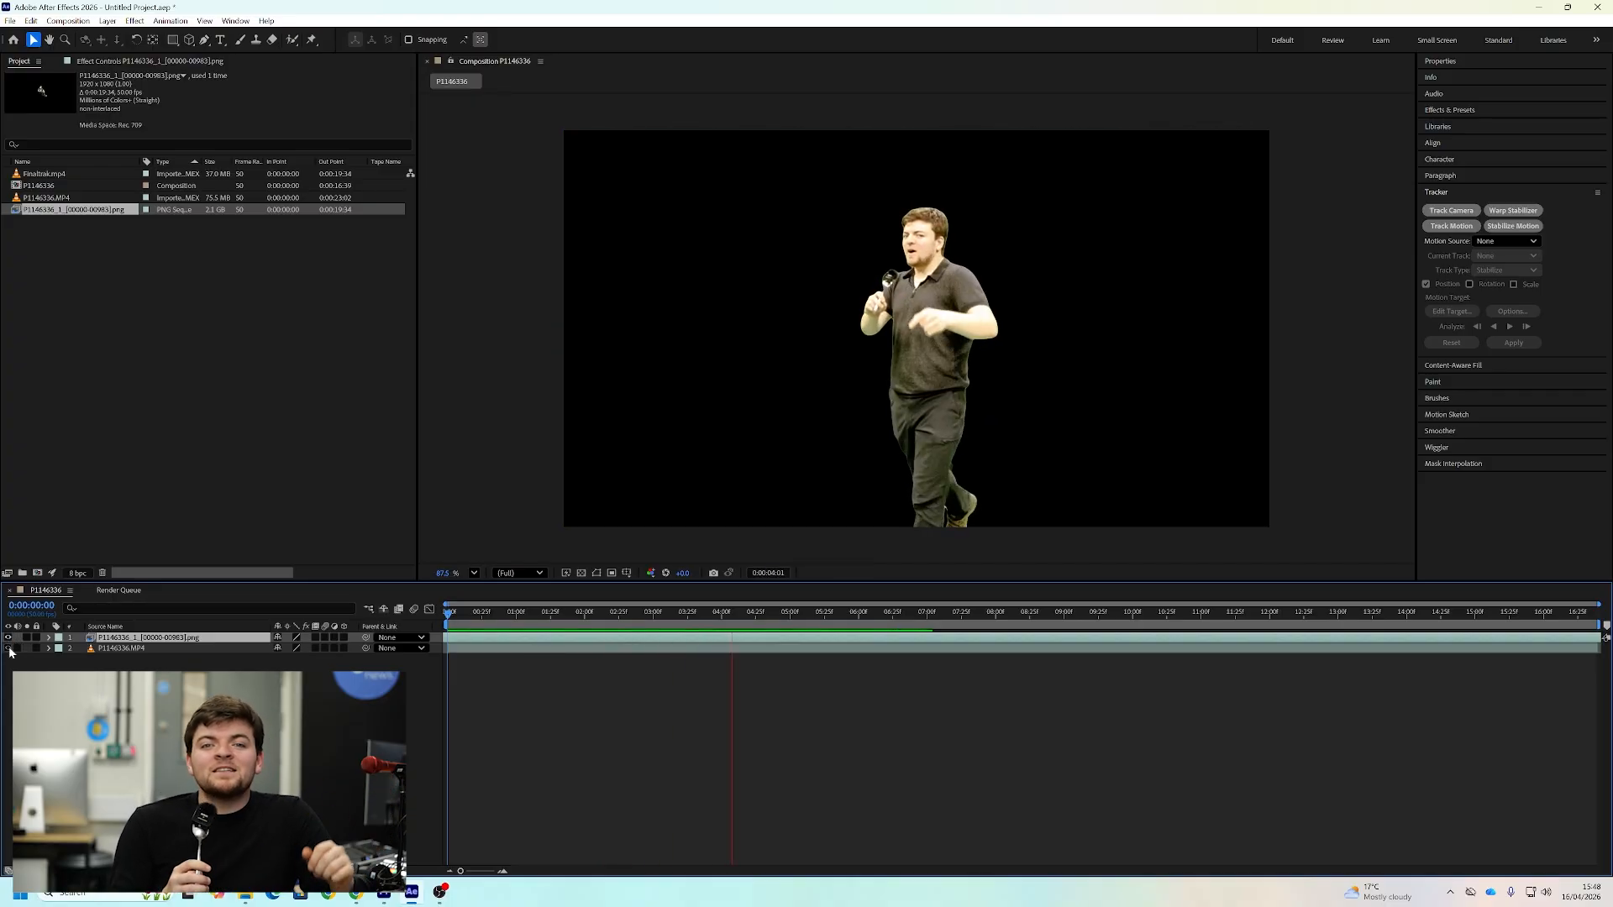
click(9, 649)
click(8, 649)
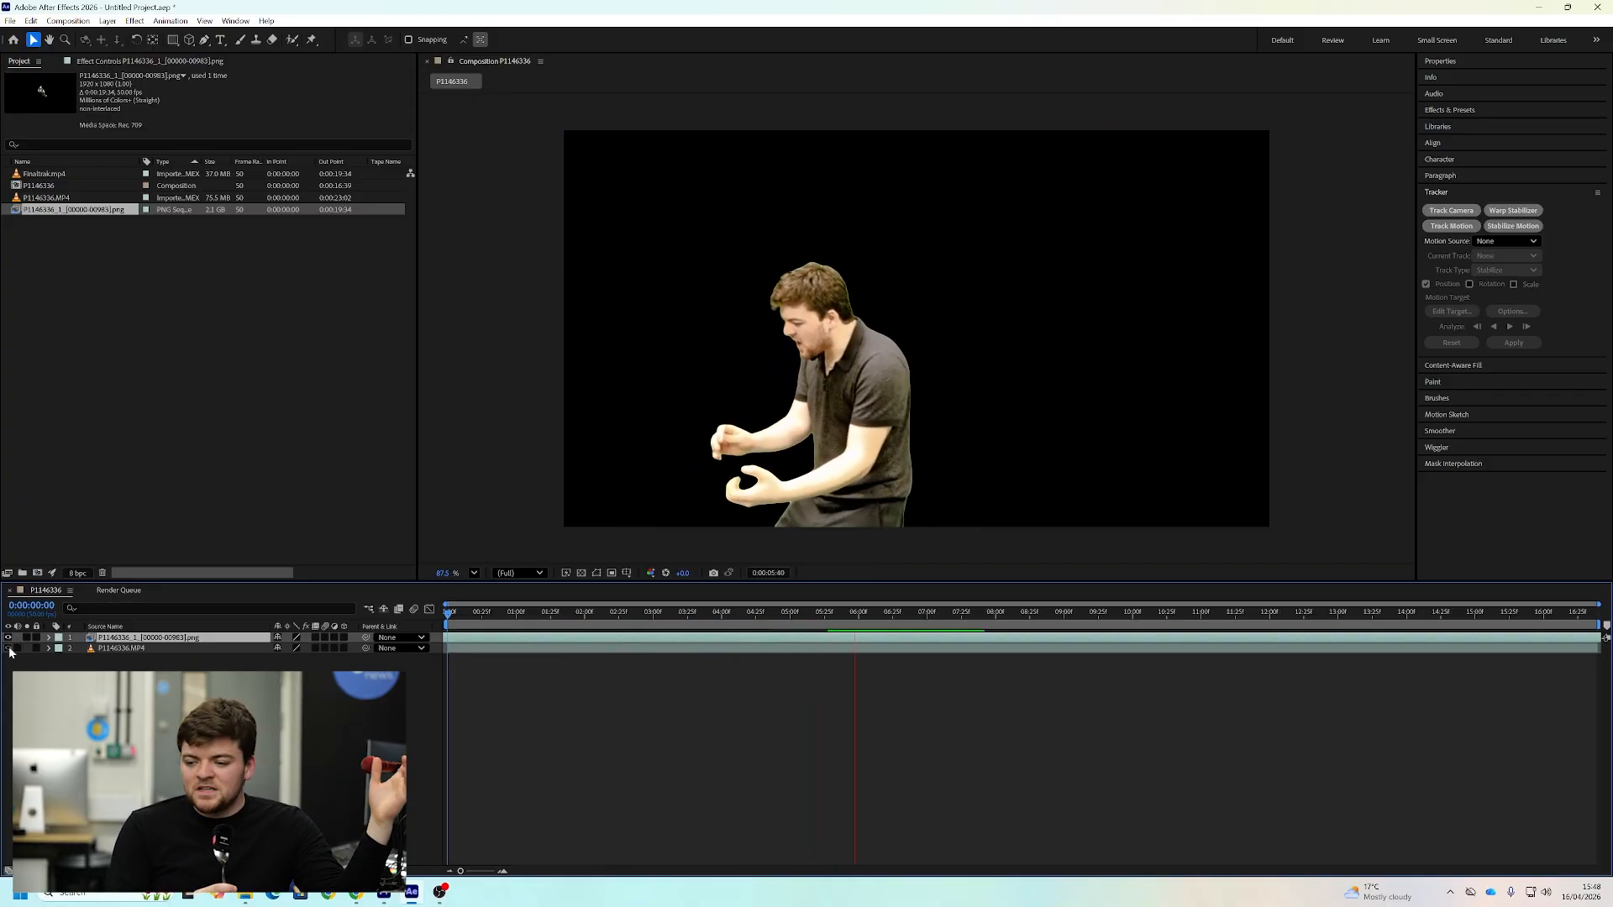
click(9, 649)
click(8, 649)
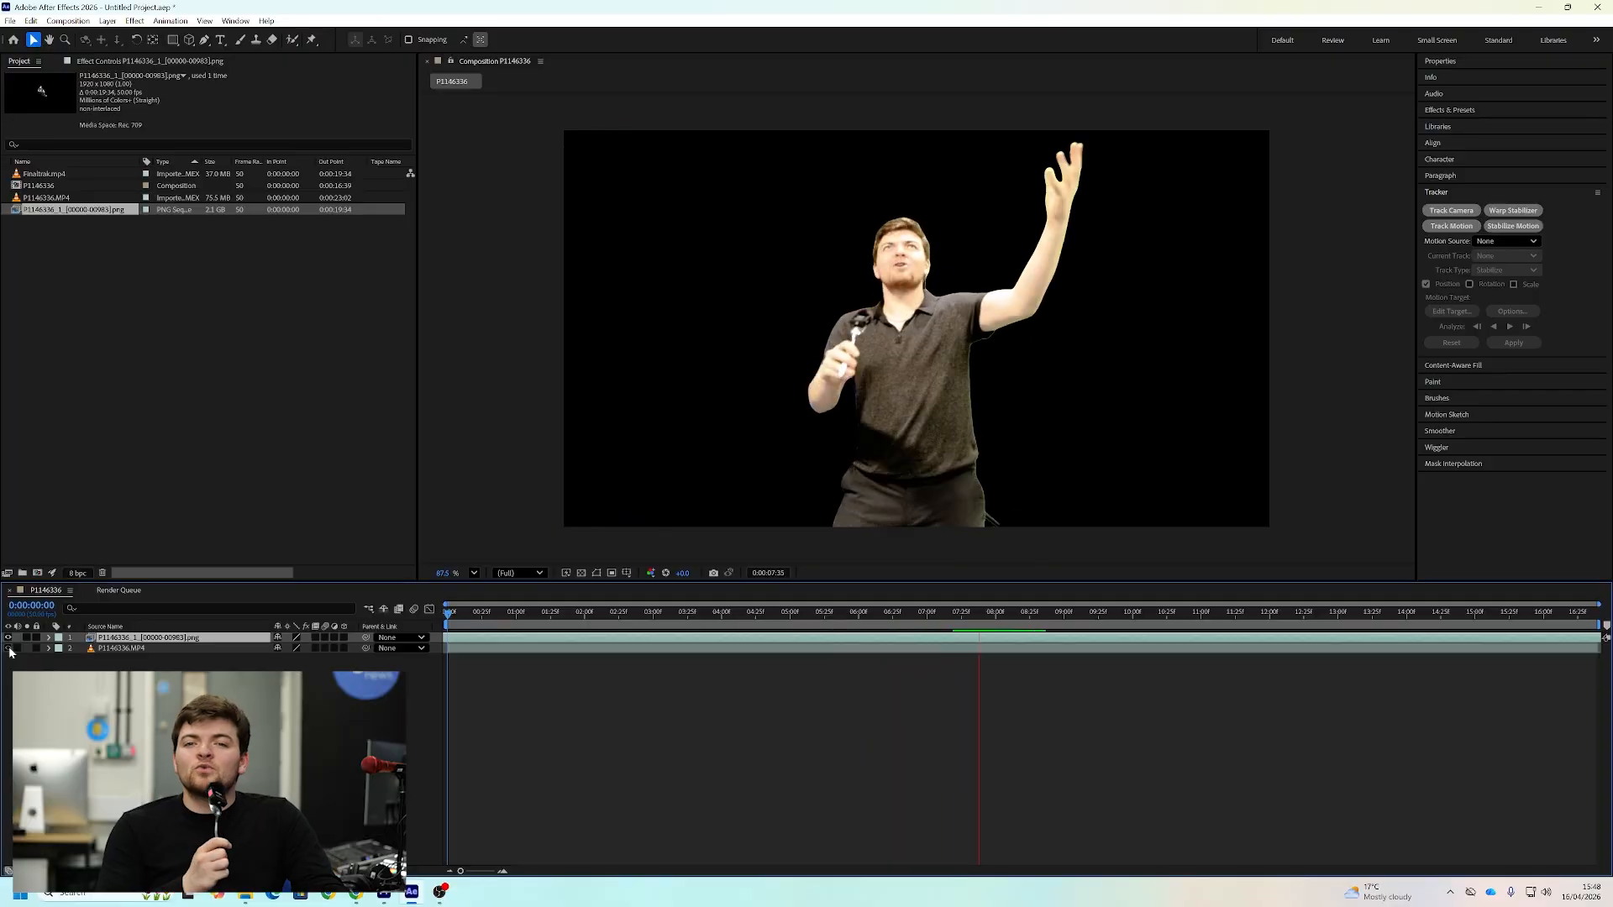
click(9, 649)
click(8, 648)
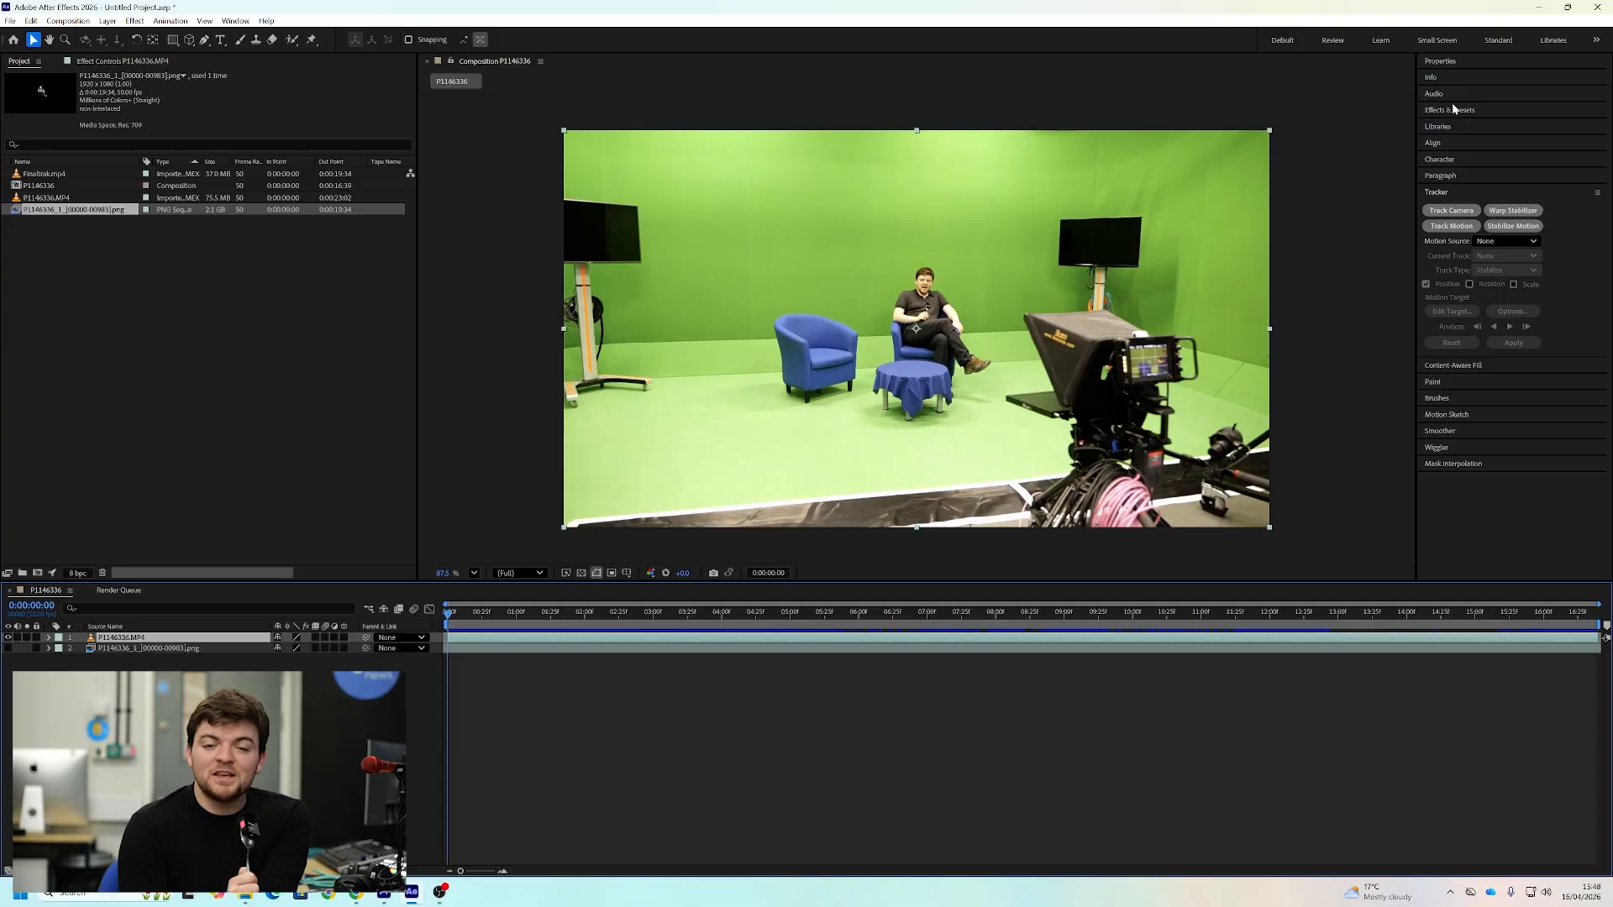
Apply Set Matte to the P1146336.MP4 layer, taking the matte from the PNG sequence layer and inverting it to remove the man
click(1454, 110)
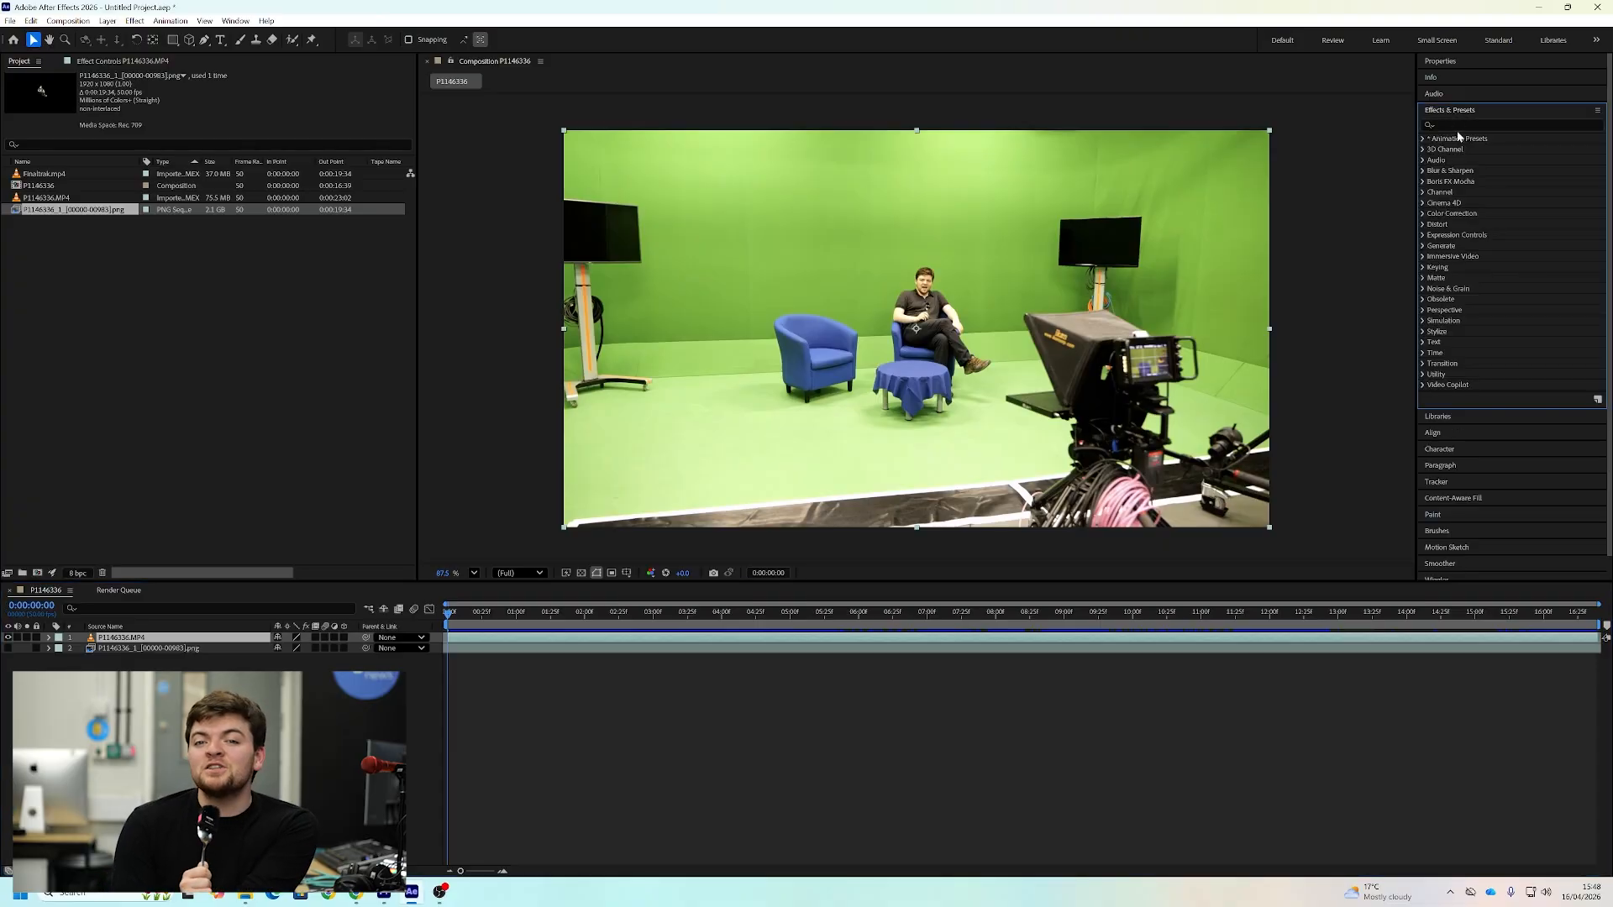
text(set mat)
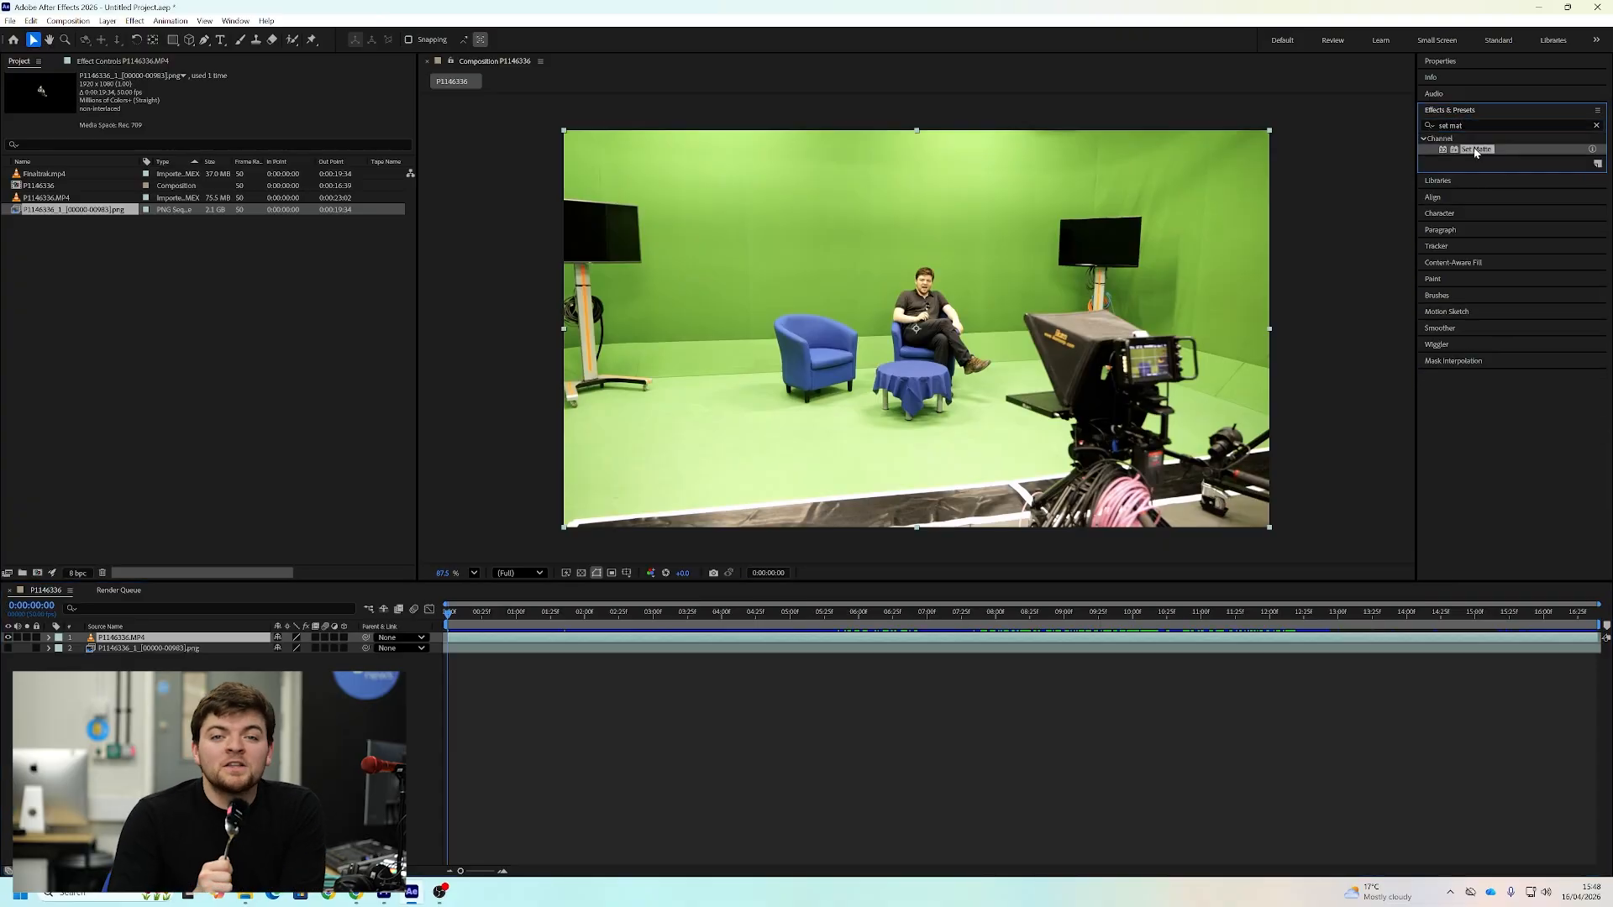
drag(1476, 152, 436, 714)
drag(215, 652, 222, 638)
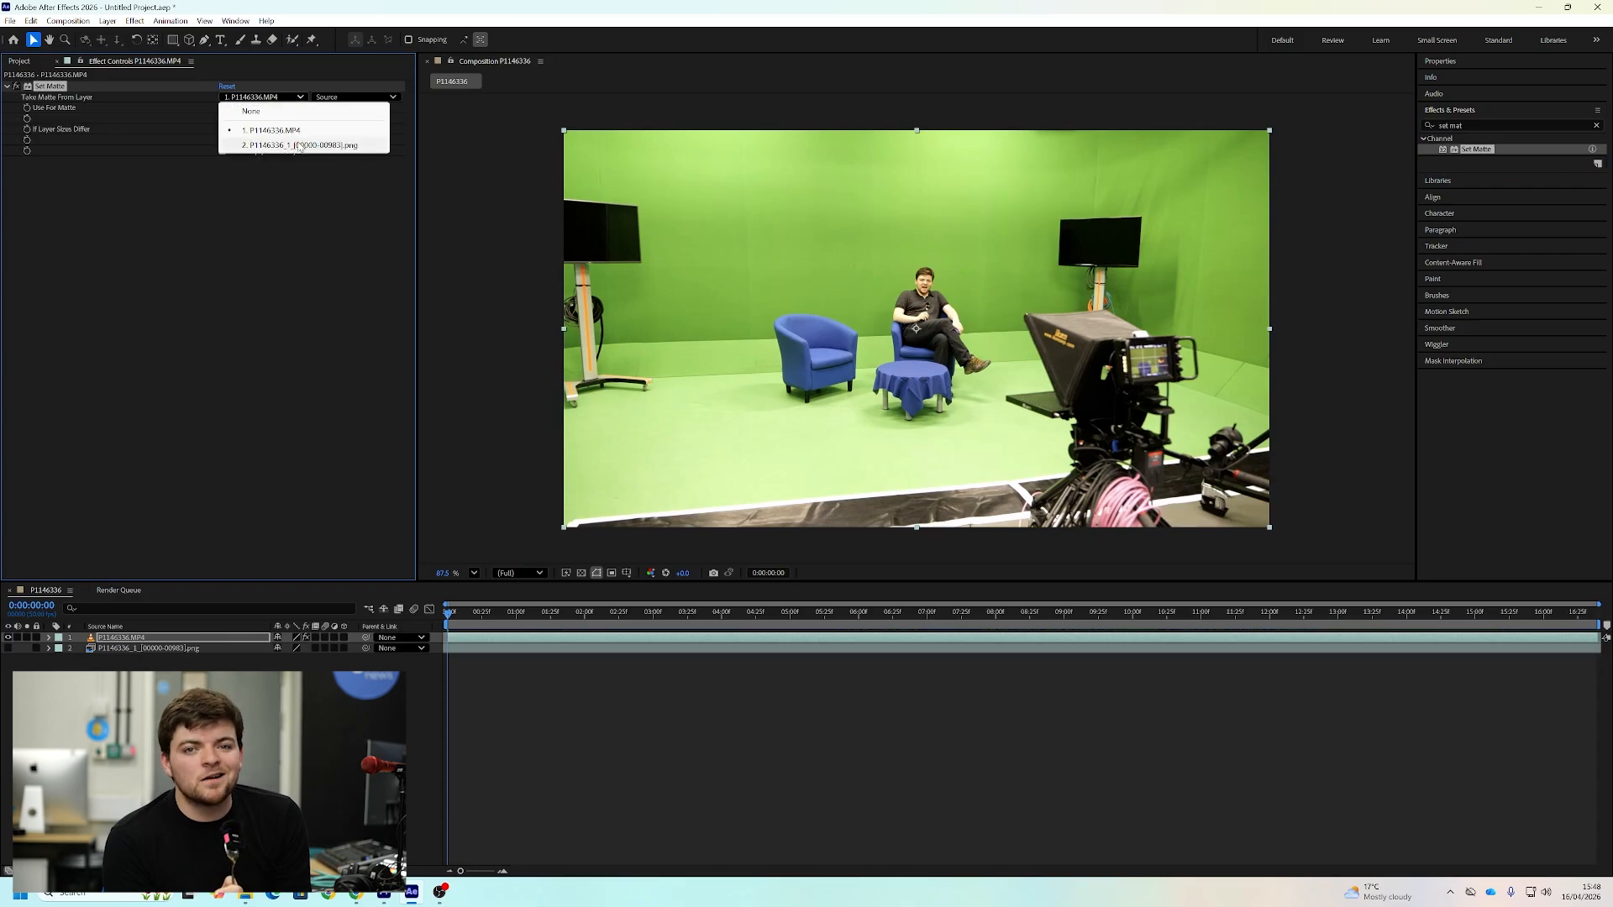
click(300, 145)
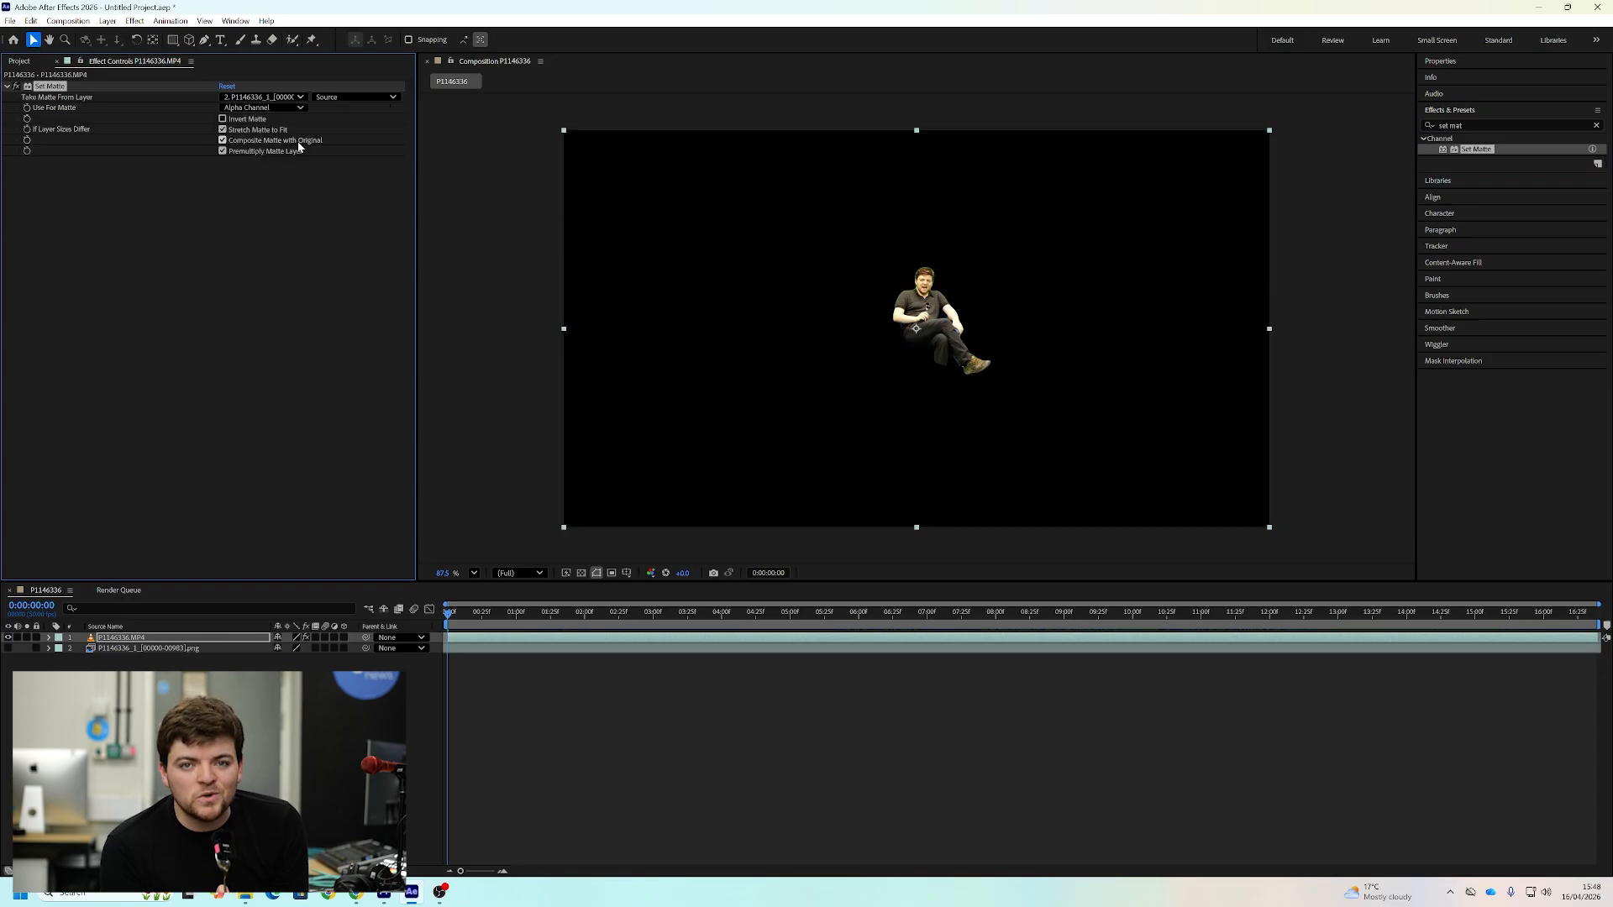
click(223, 120)
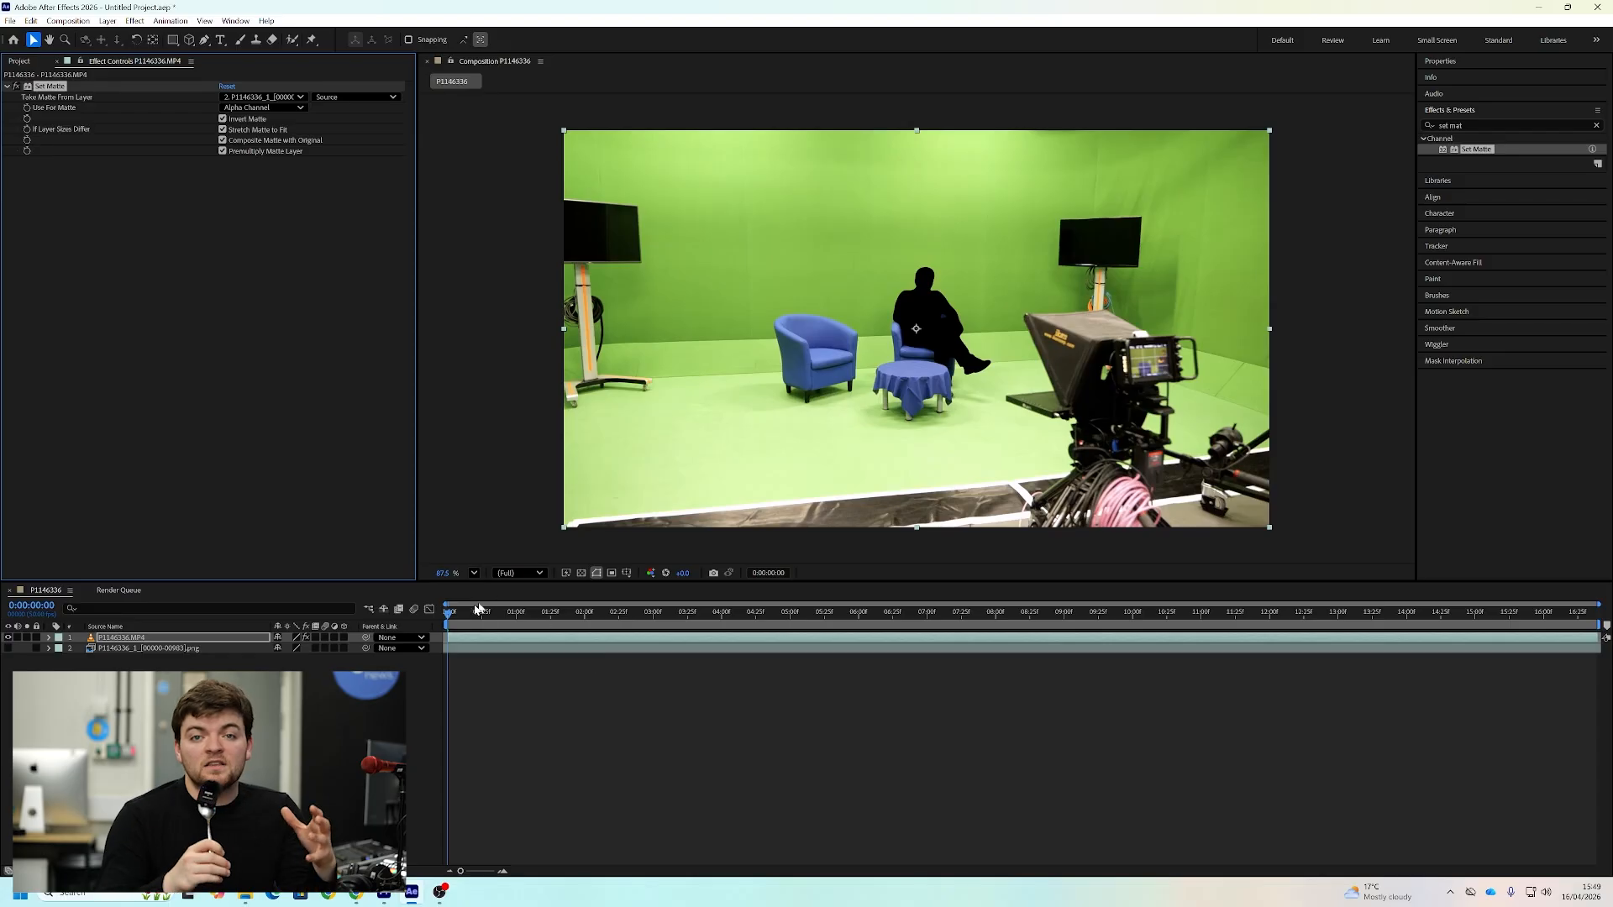
drag(451, 616, 875, 572)
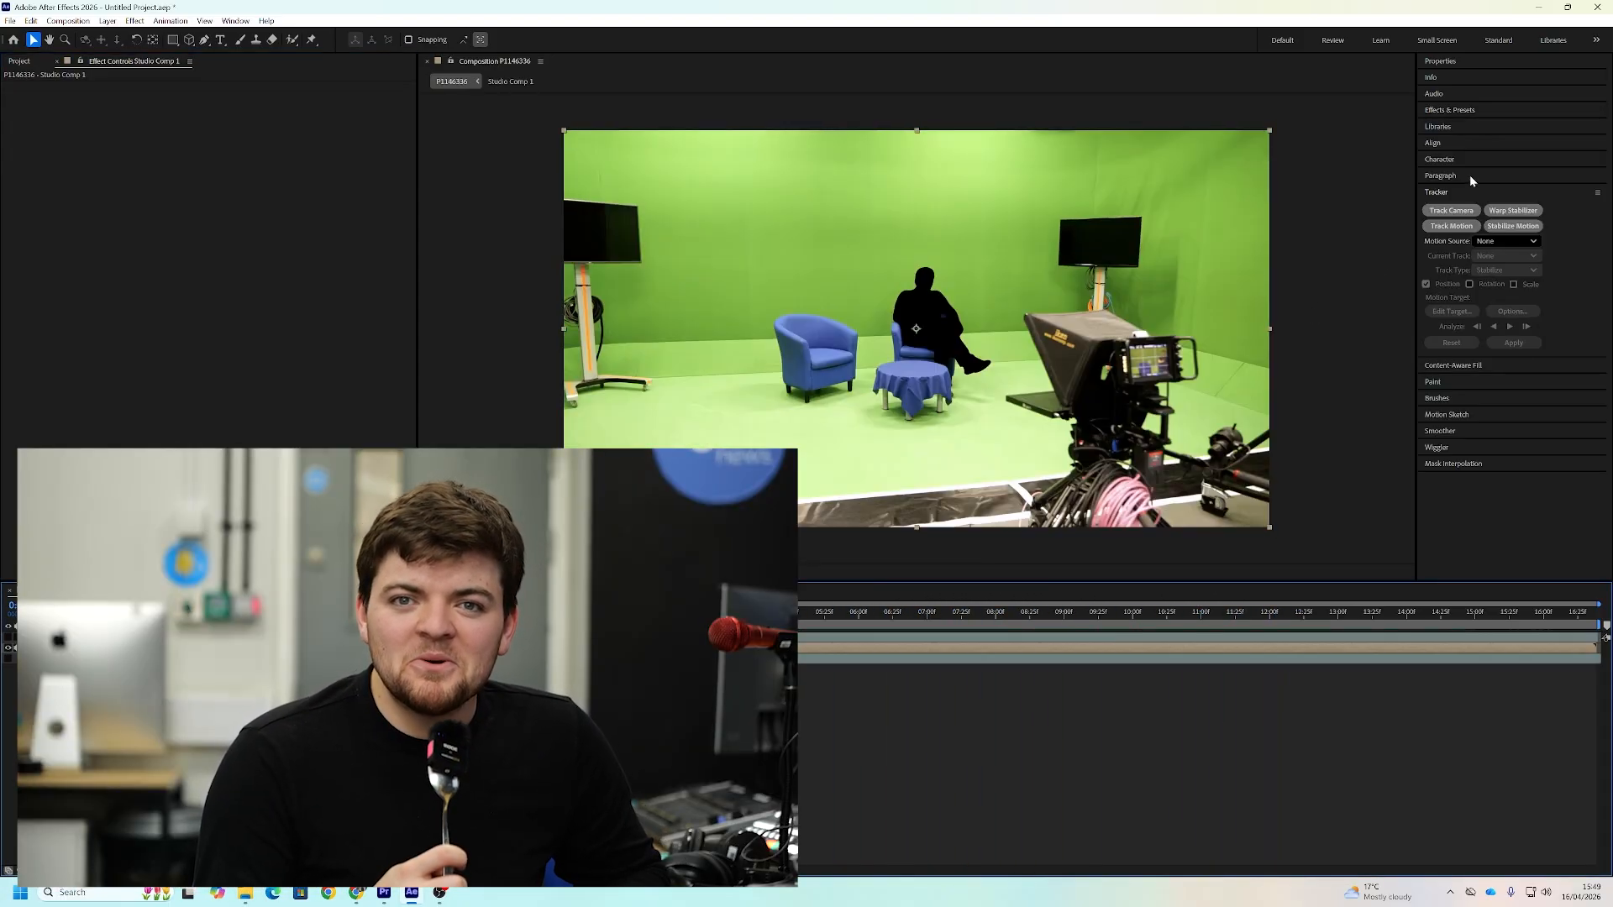
Analyse Studio Comp 1 with the 3D Camera Tracker using Detailed Analysis, and create the tracker camera
click(1451, 211)
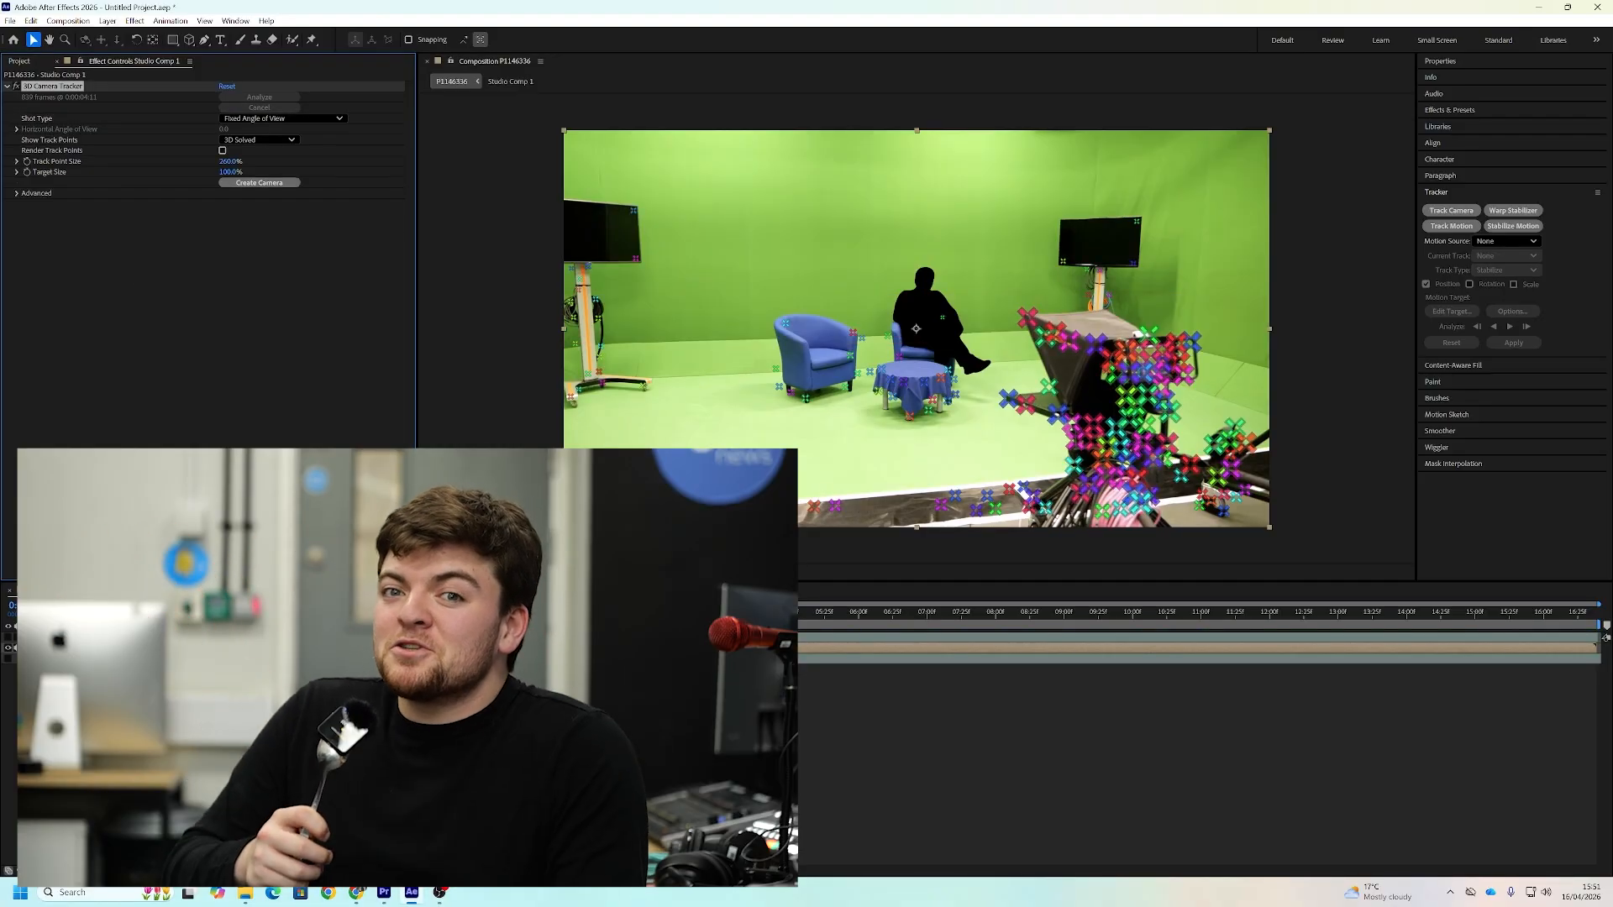
drag(450, 613, 689, 612)
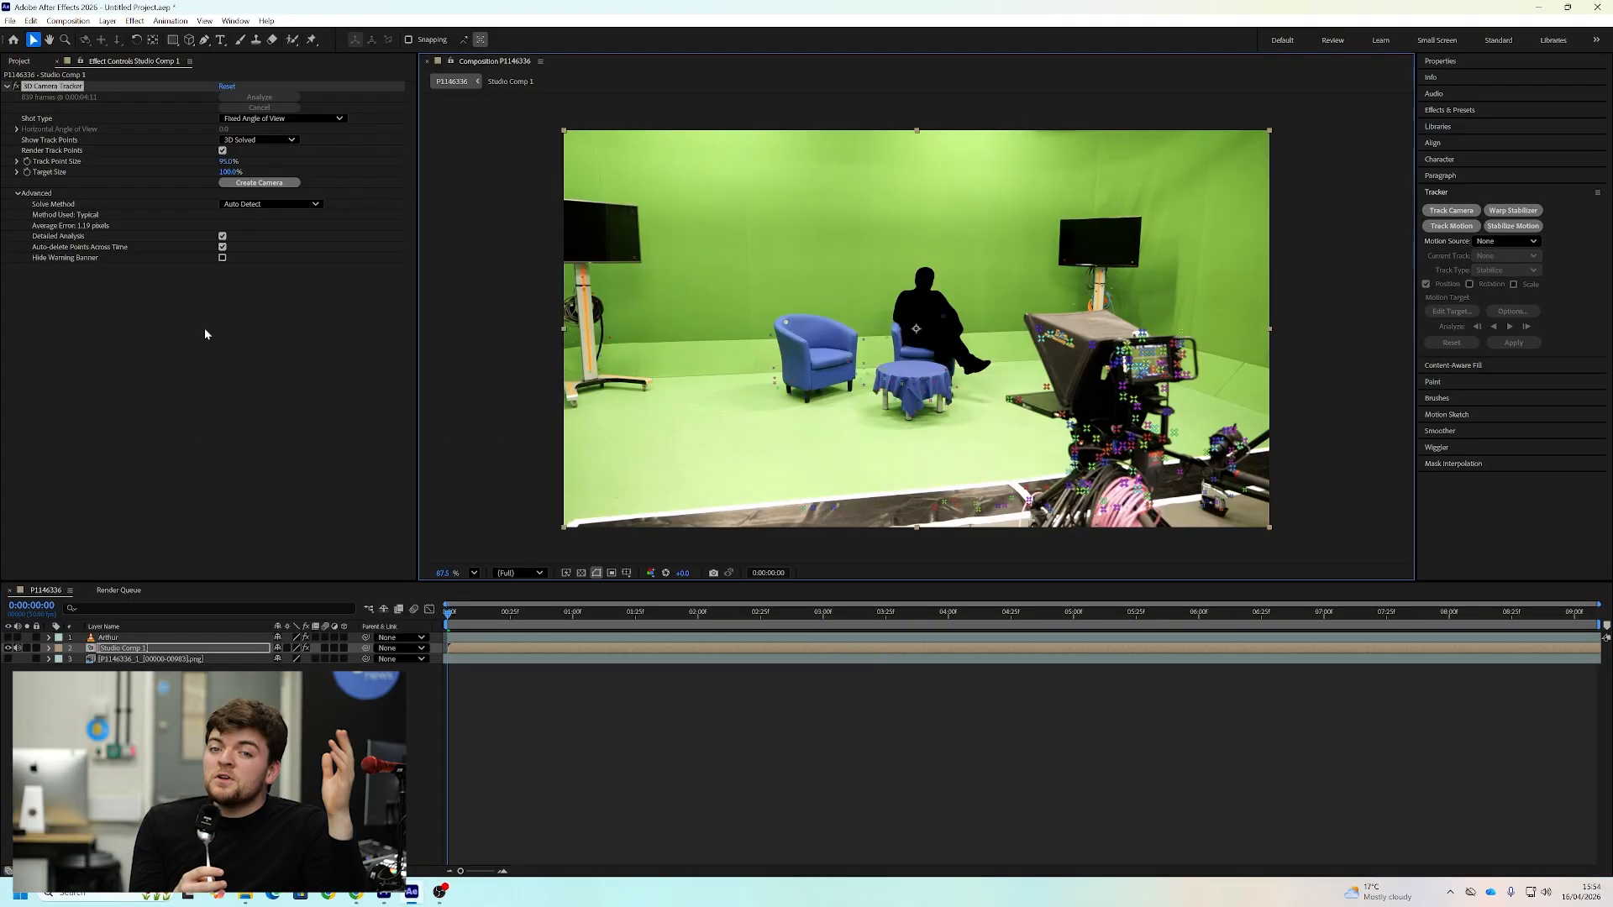
click(258, 182)
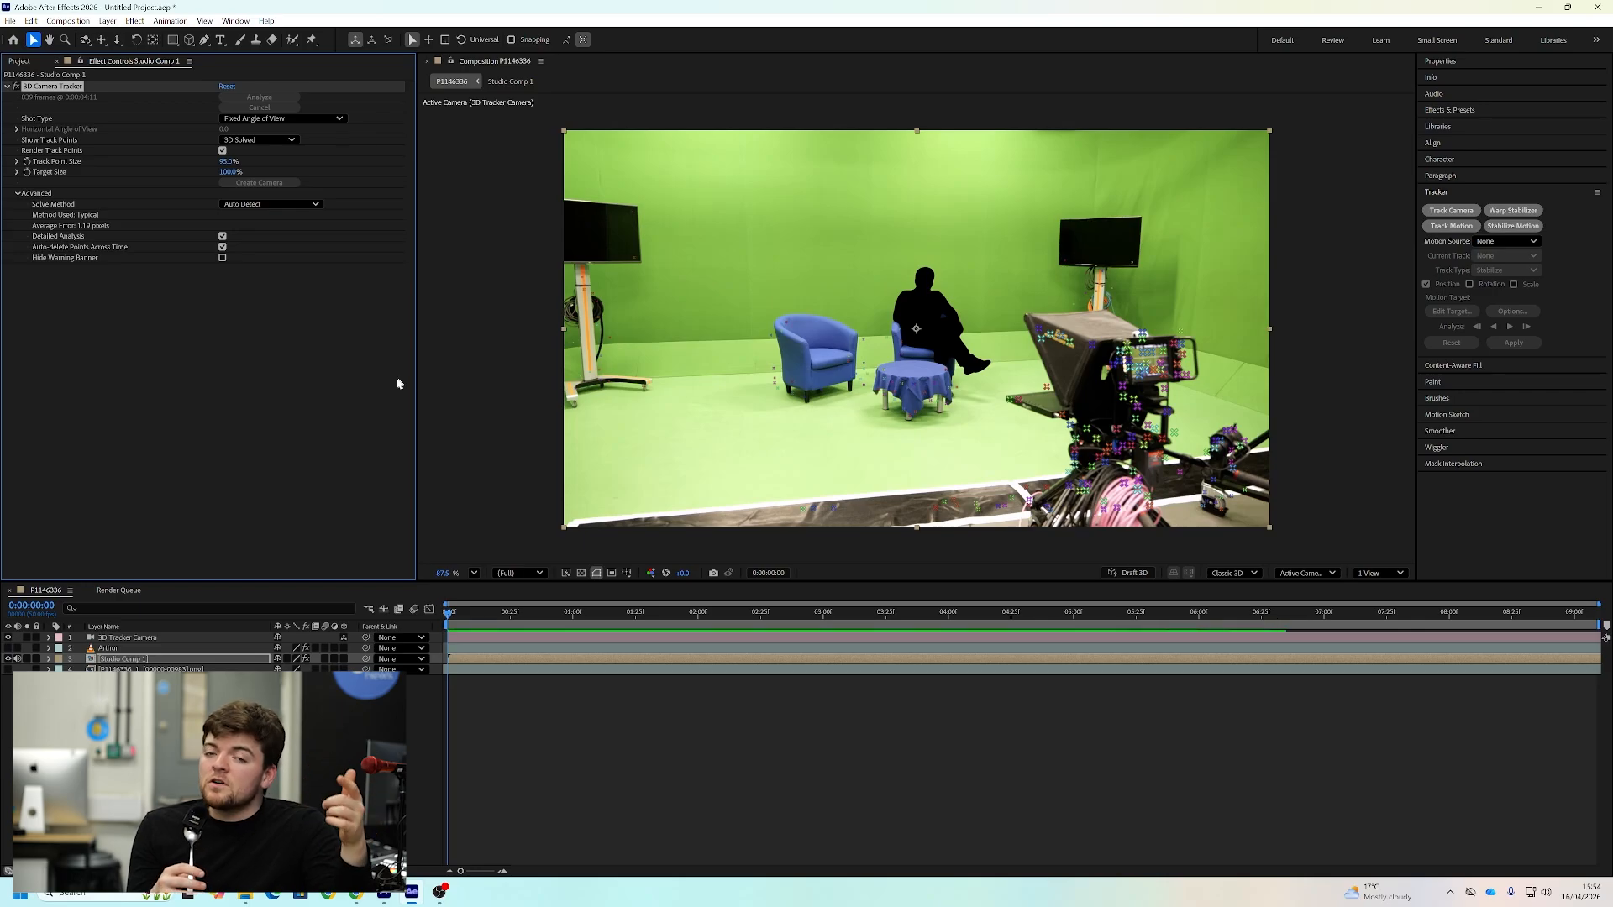
Create a text layer from a track point on the empty blue armchair and make it read "3D Tracking" across the green wall
mouse_move(657, 317)
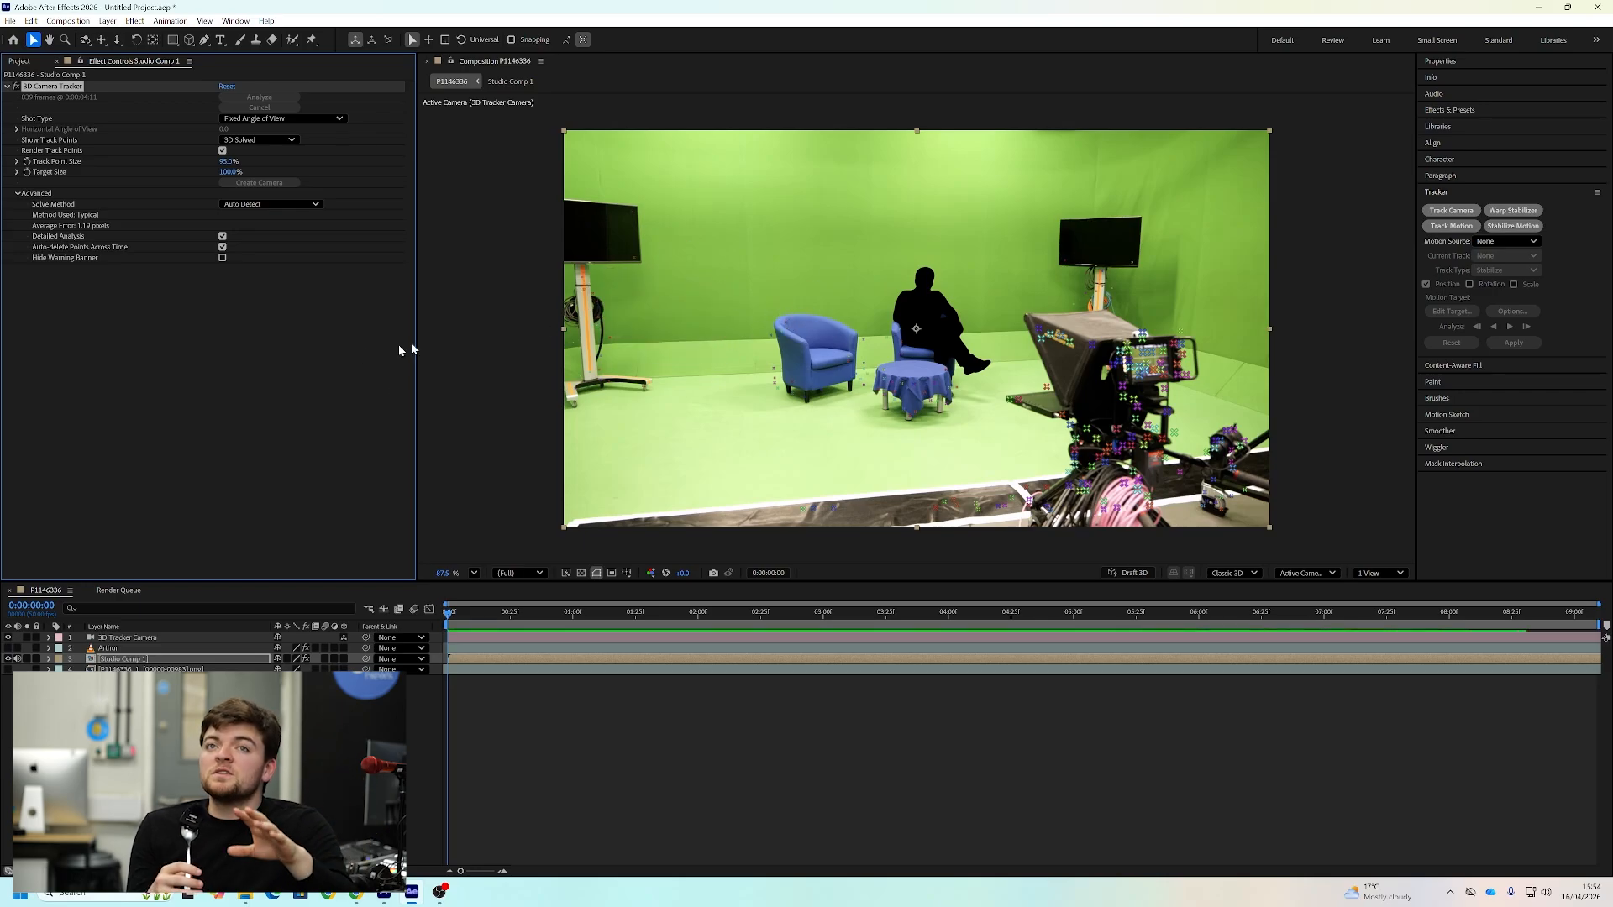
right_click(788, 328)
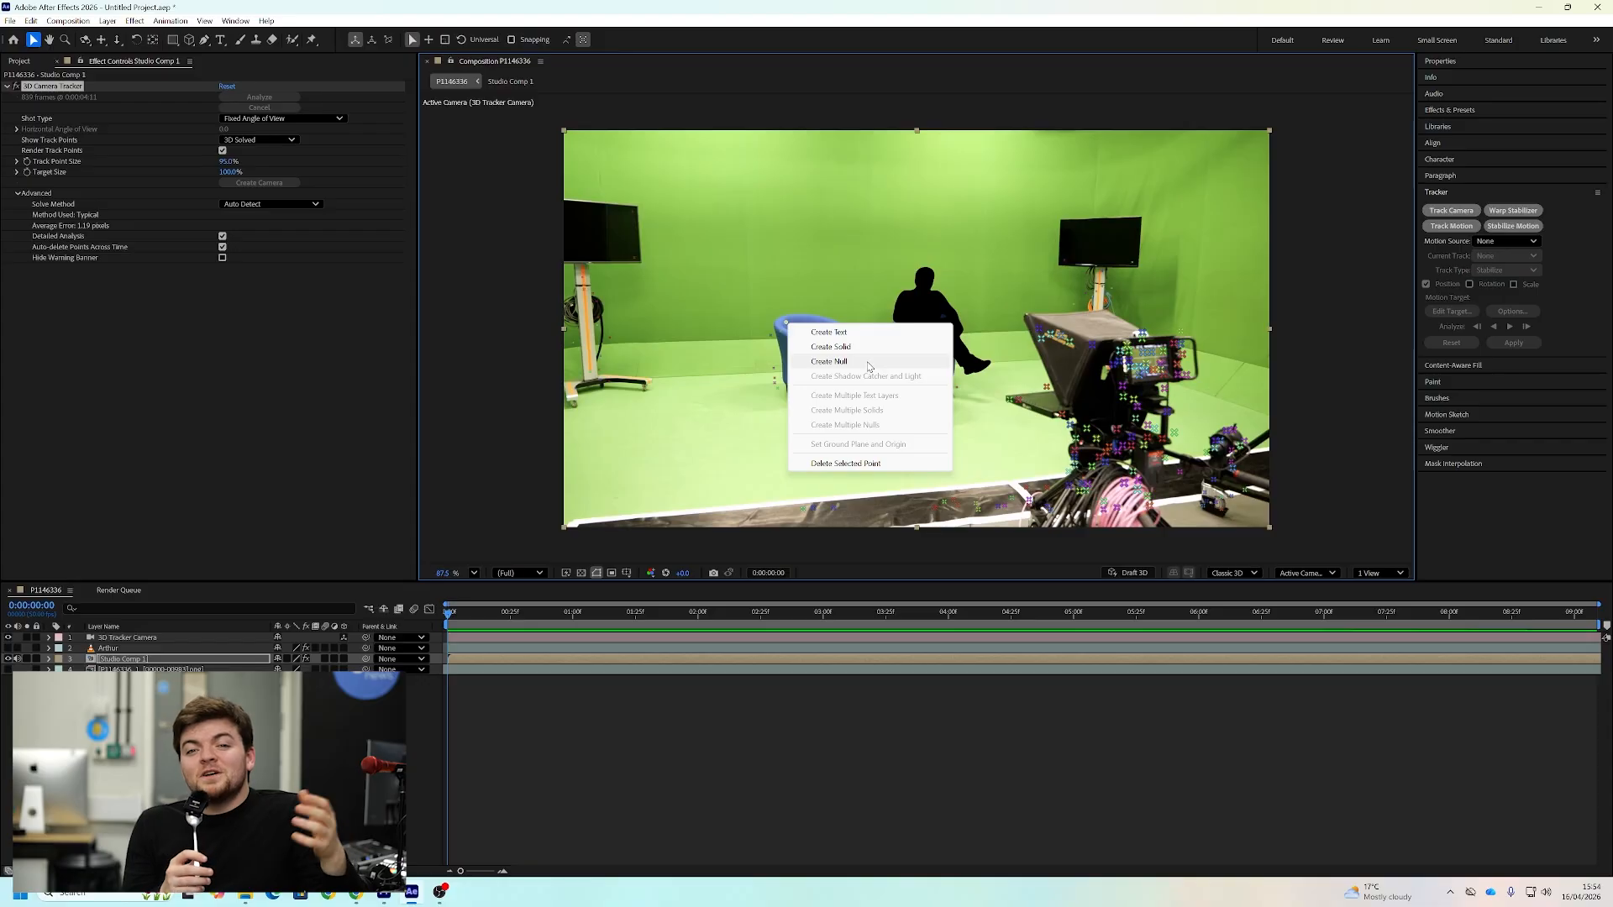
click(853, 334)
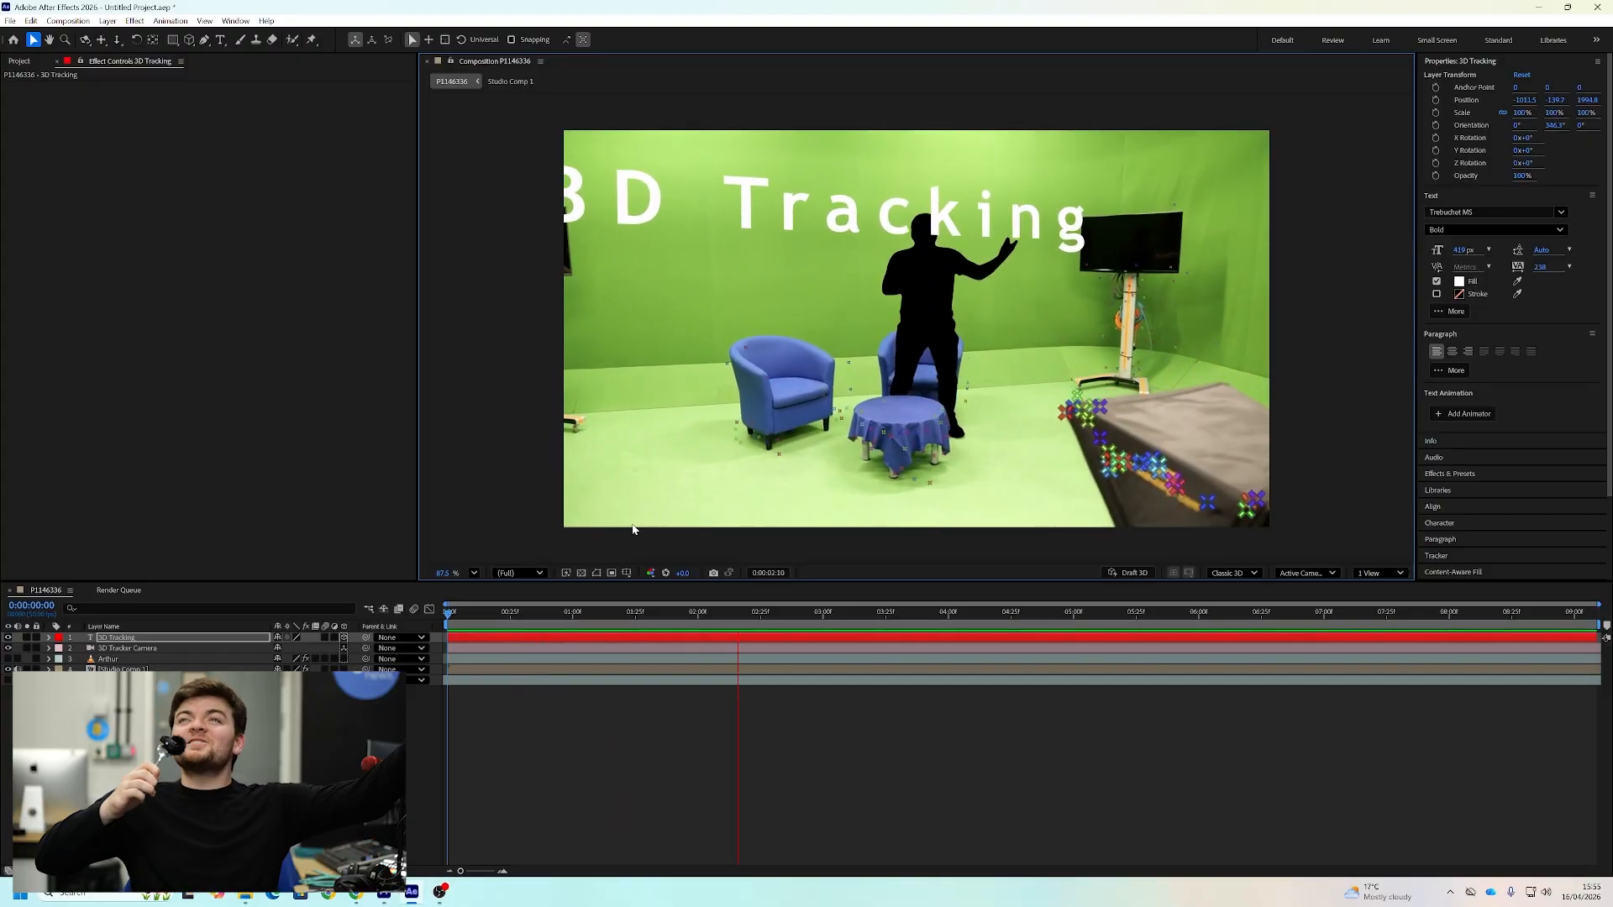
Move the presenter's cut-out layer above the 3D Tracking text layer and play back the composition
click(109, 660)
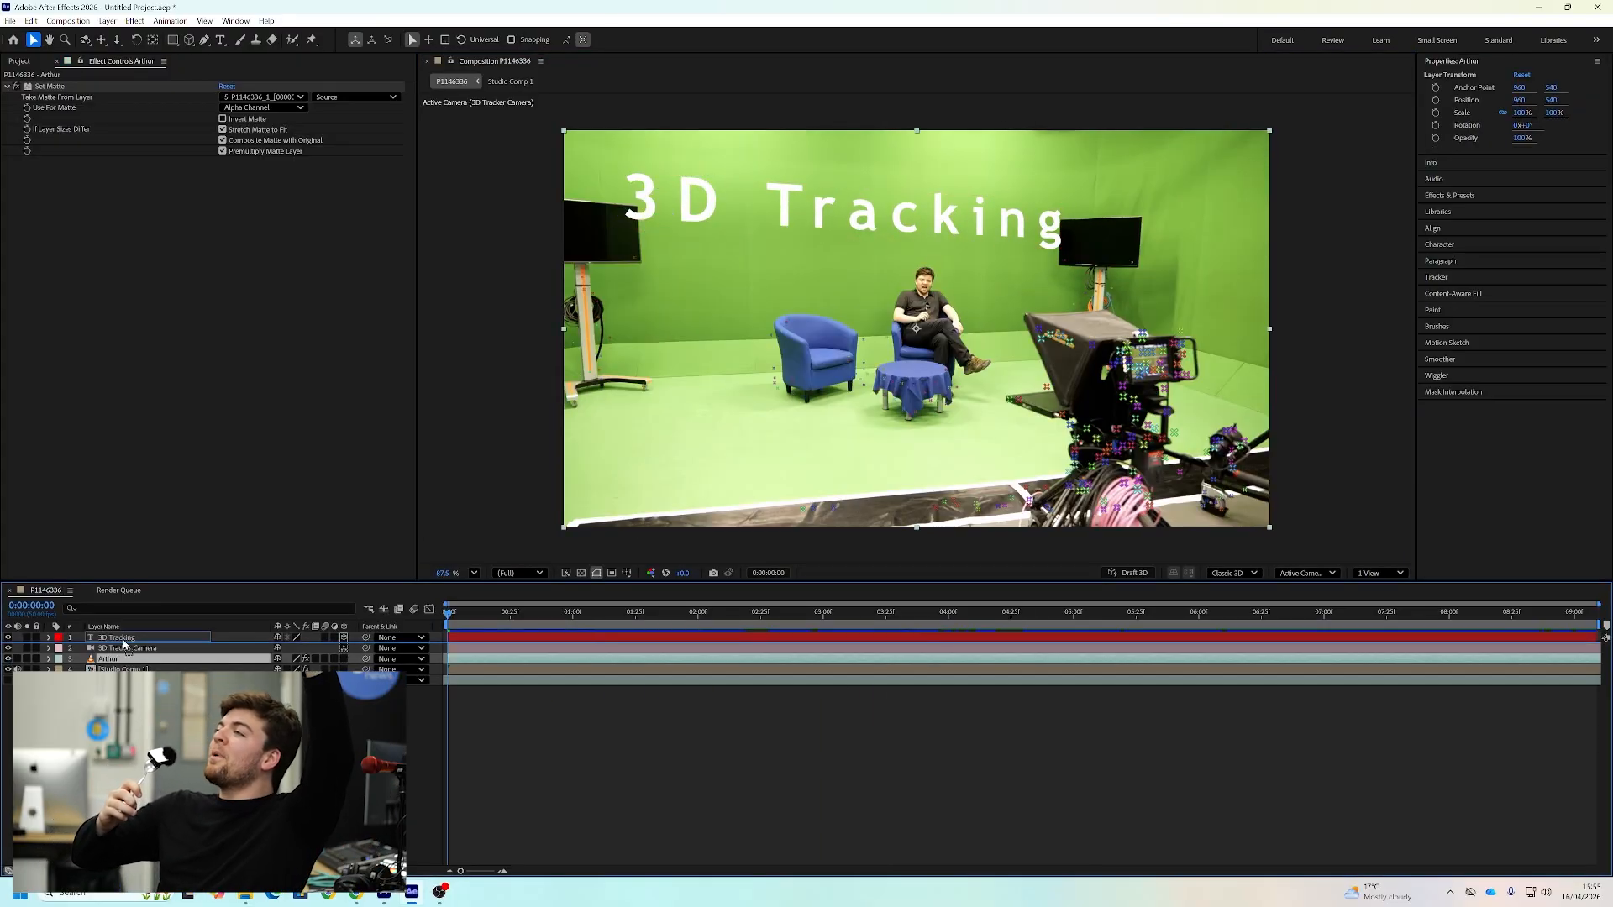
drag(124, 644, 124, 639)
key(space)
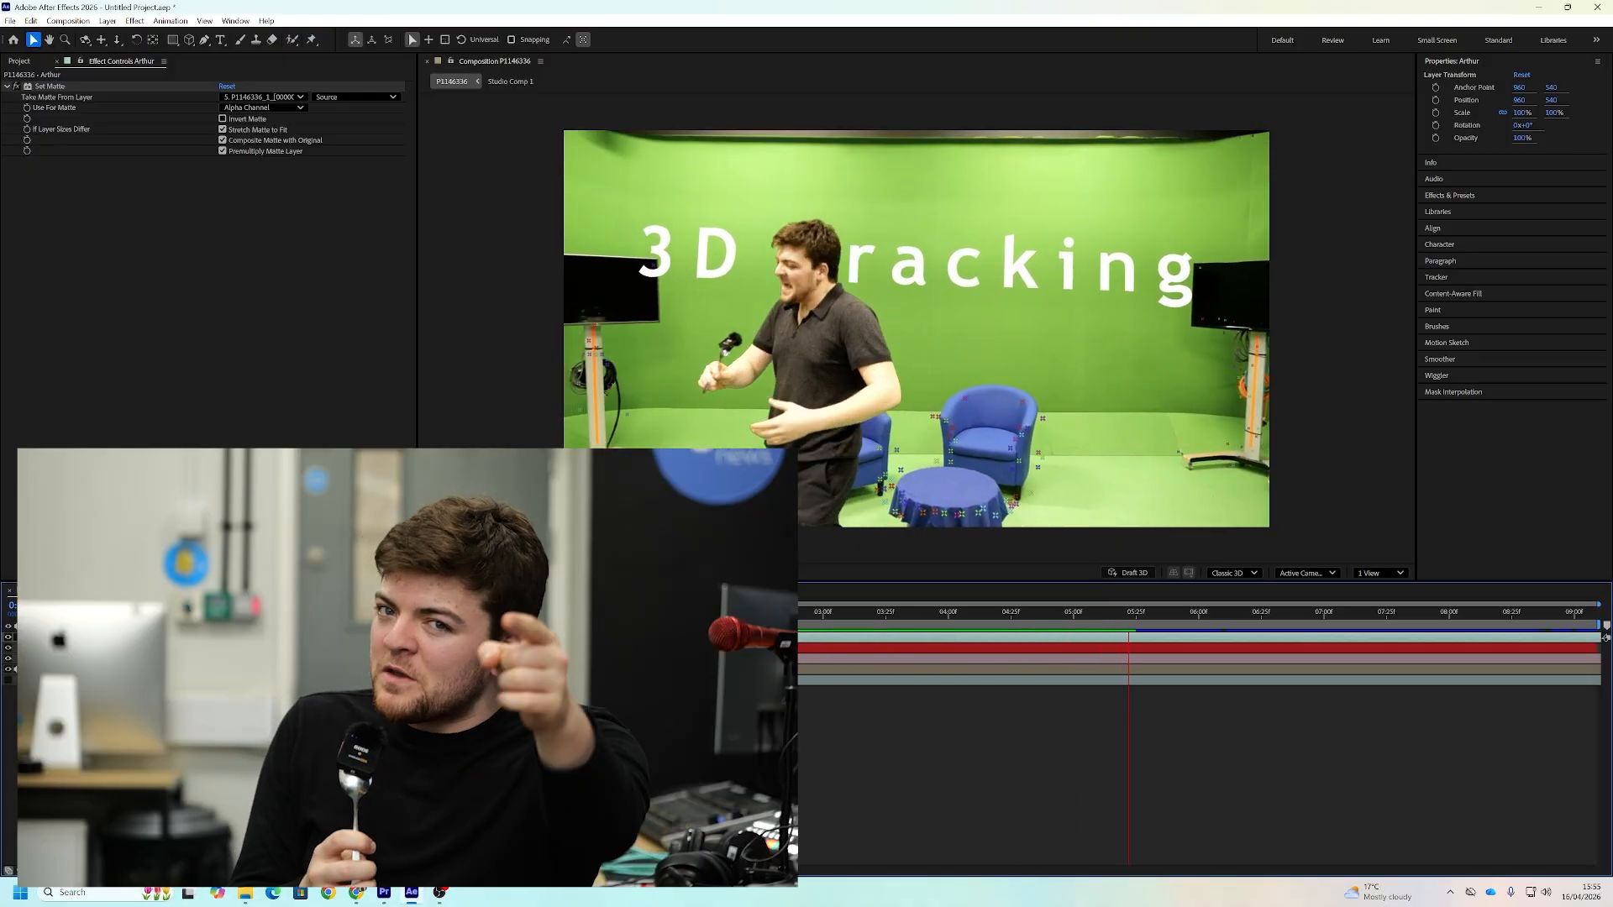
key(space)
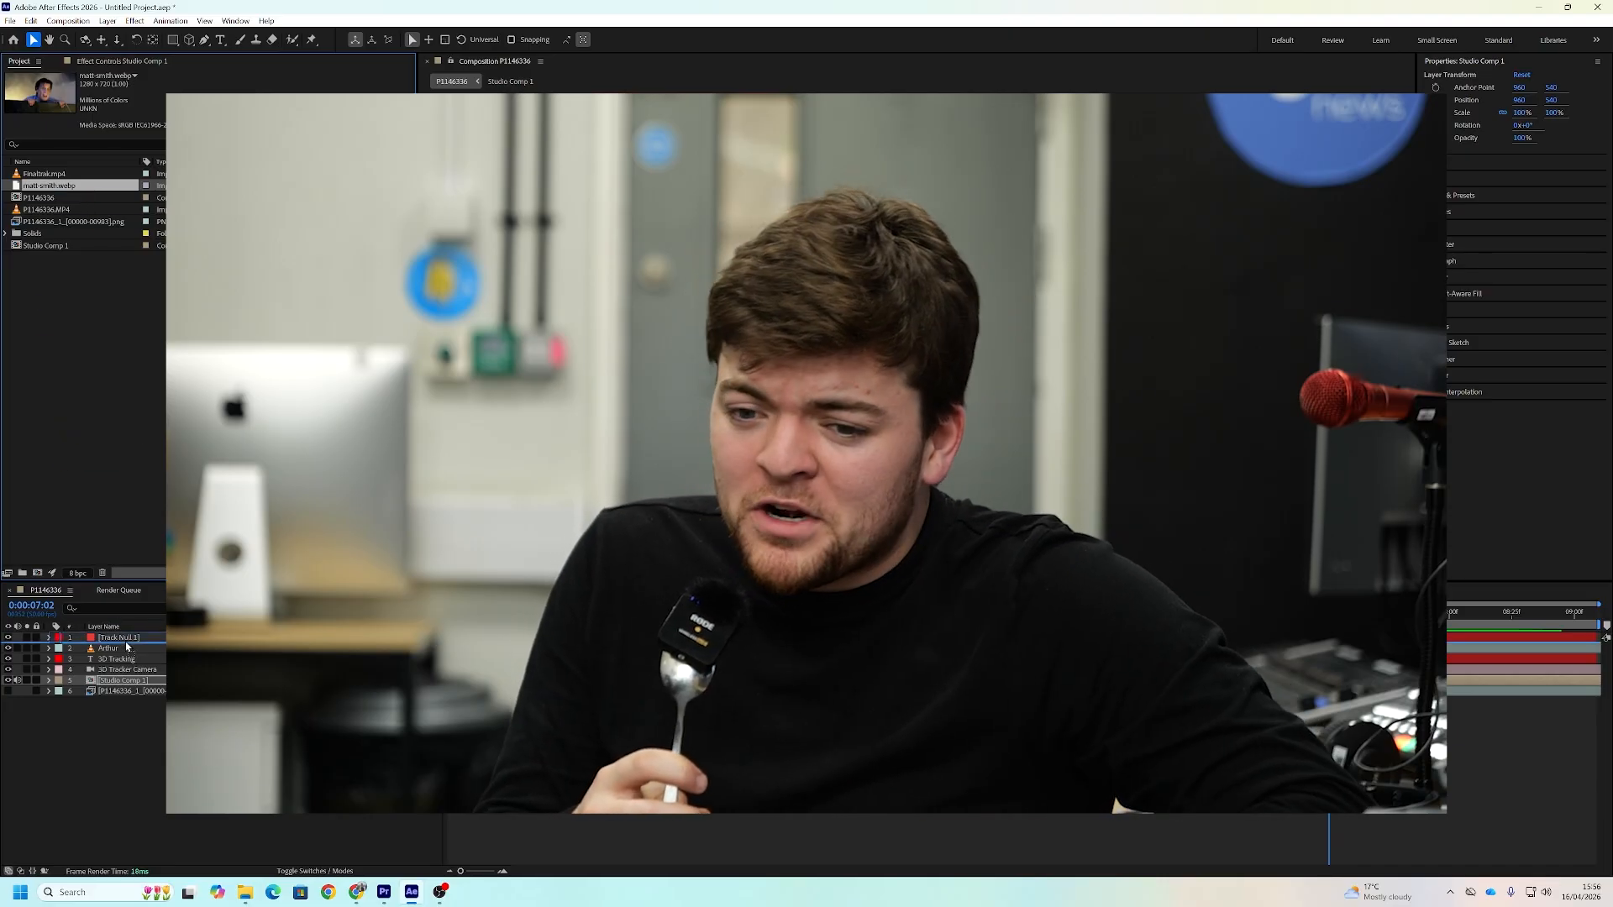
Add matt-smith.webp to the composition and create a null from the track points around the upper shelf
click(720, 204)
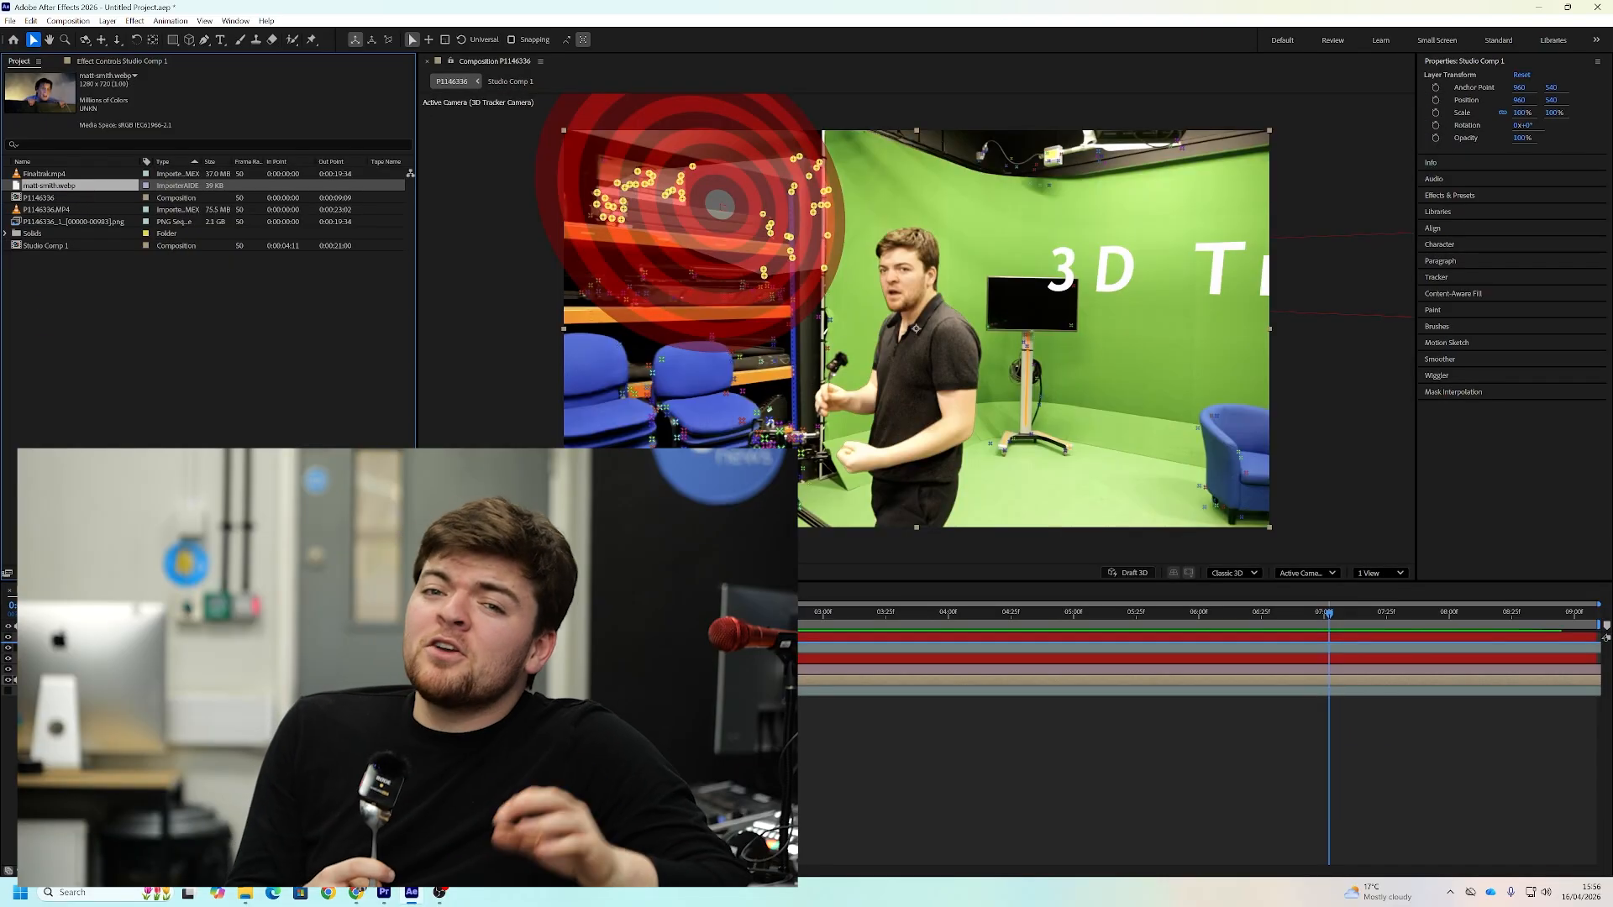
drag(49, 186, 109, 643)
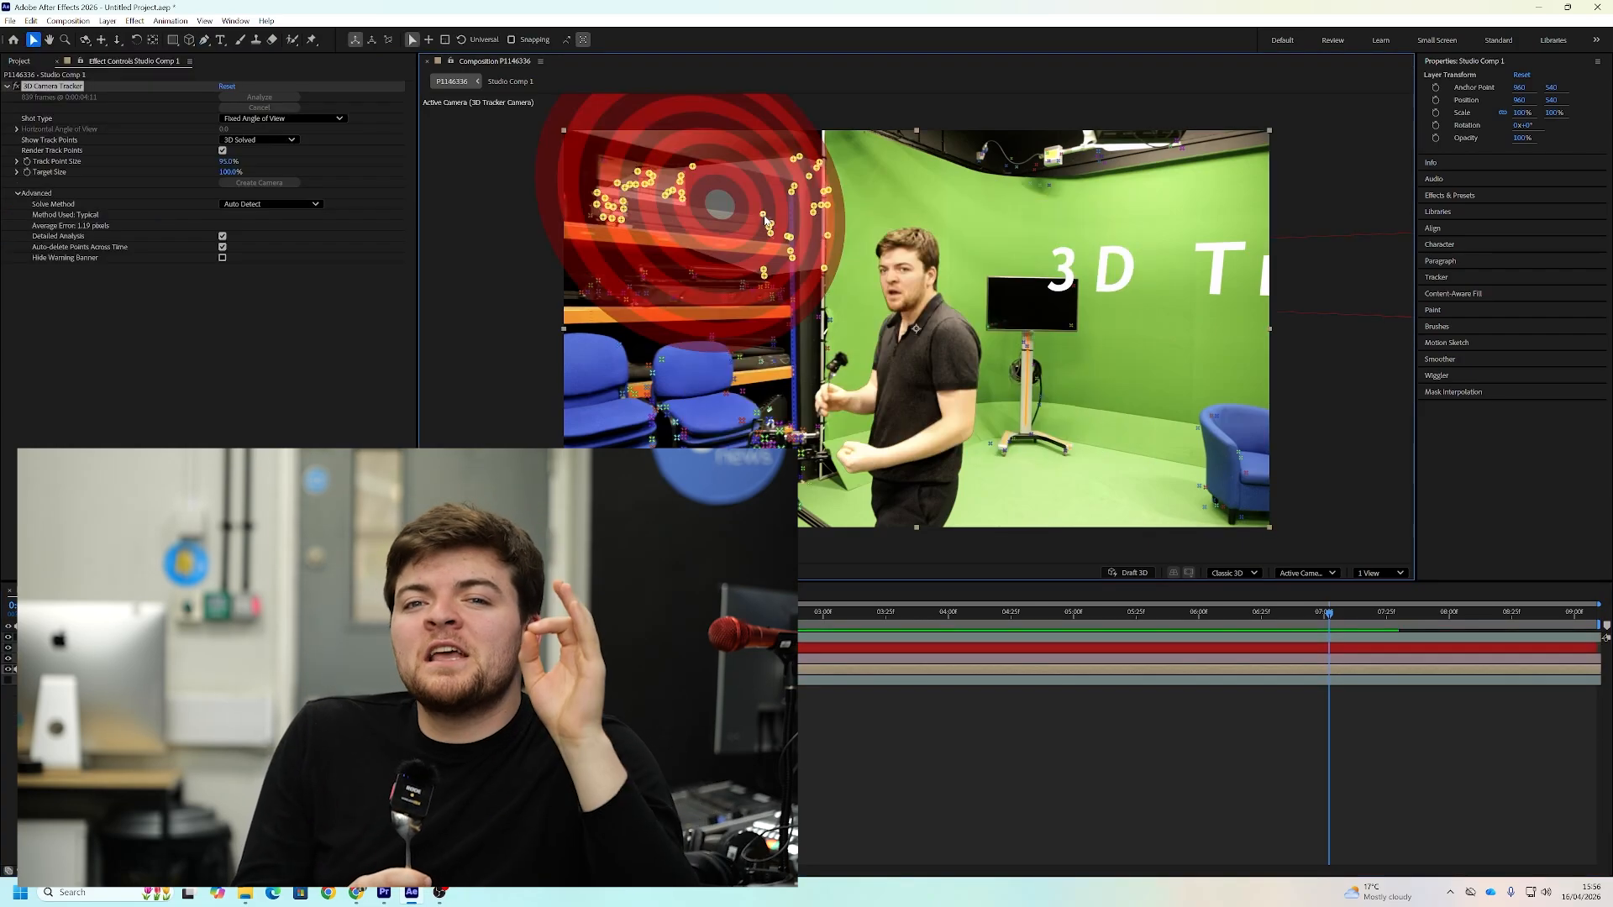
right_click(769, 225)
click(817, 255)
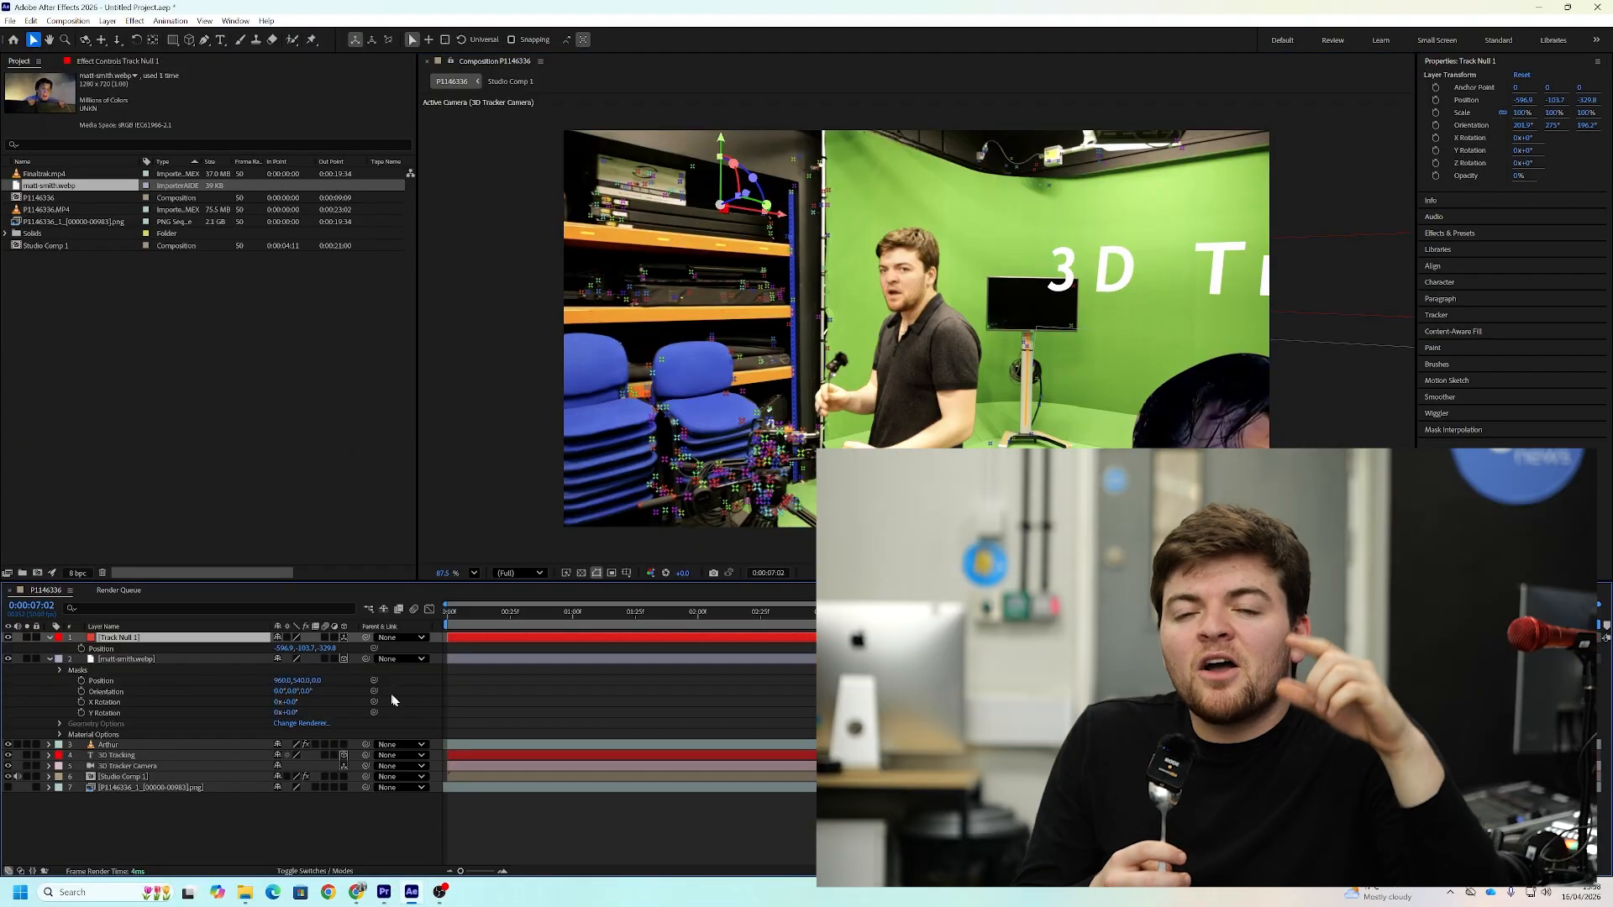
Link the matt-smith.webp layer's Position and Orientation to those of Track Null 1
drag(238, 661, 220, 649)
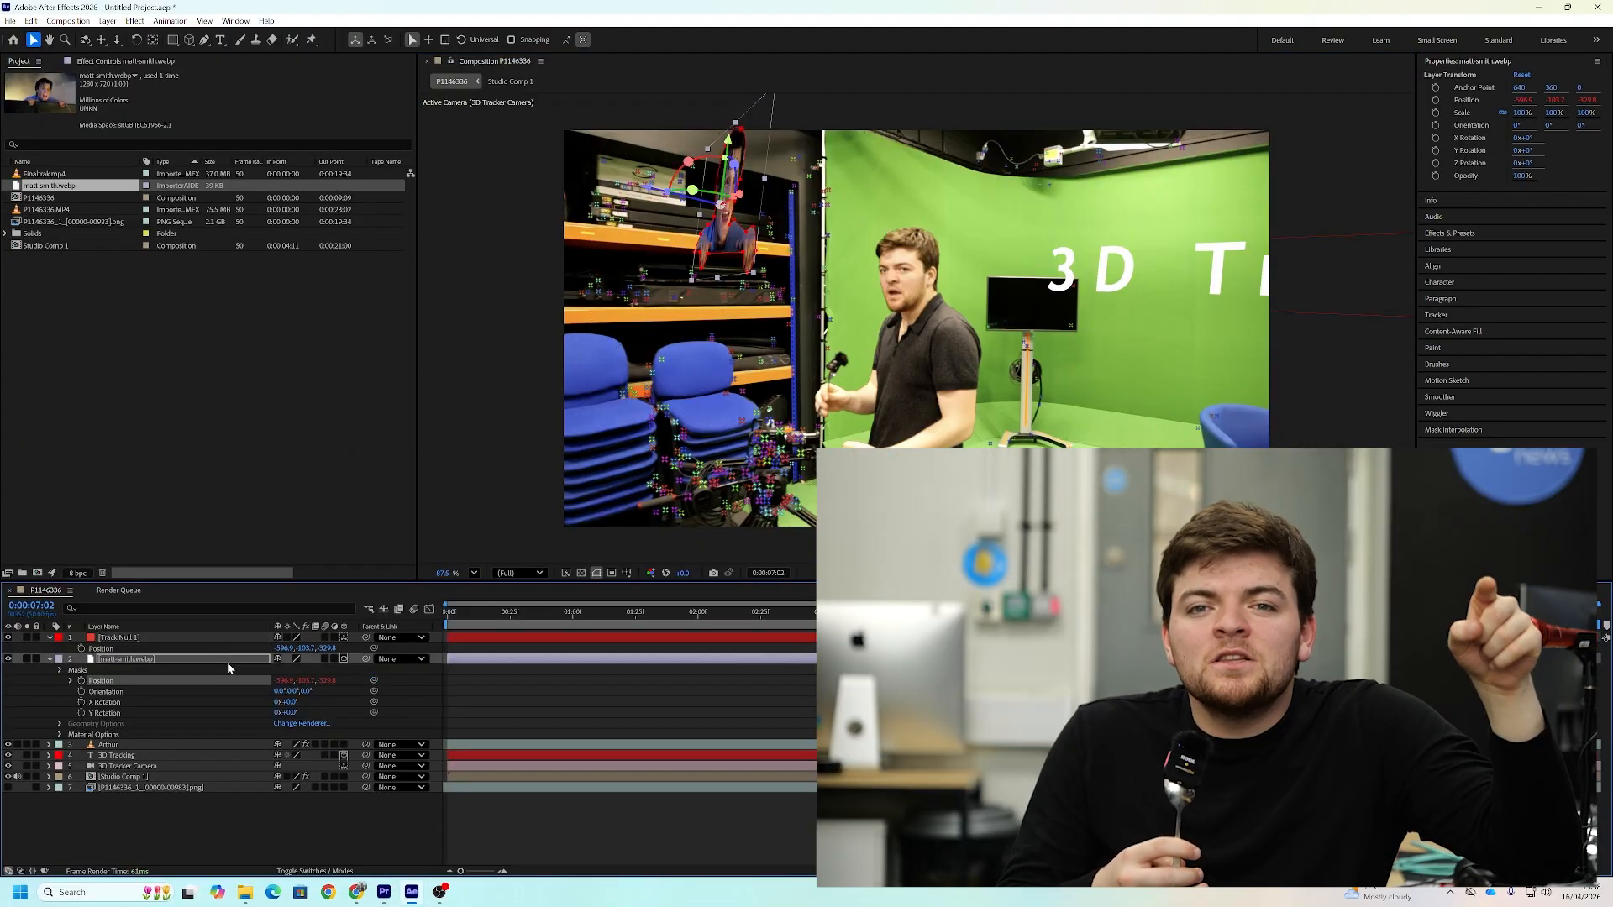
drag(374, 702, 351, 704)
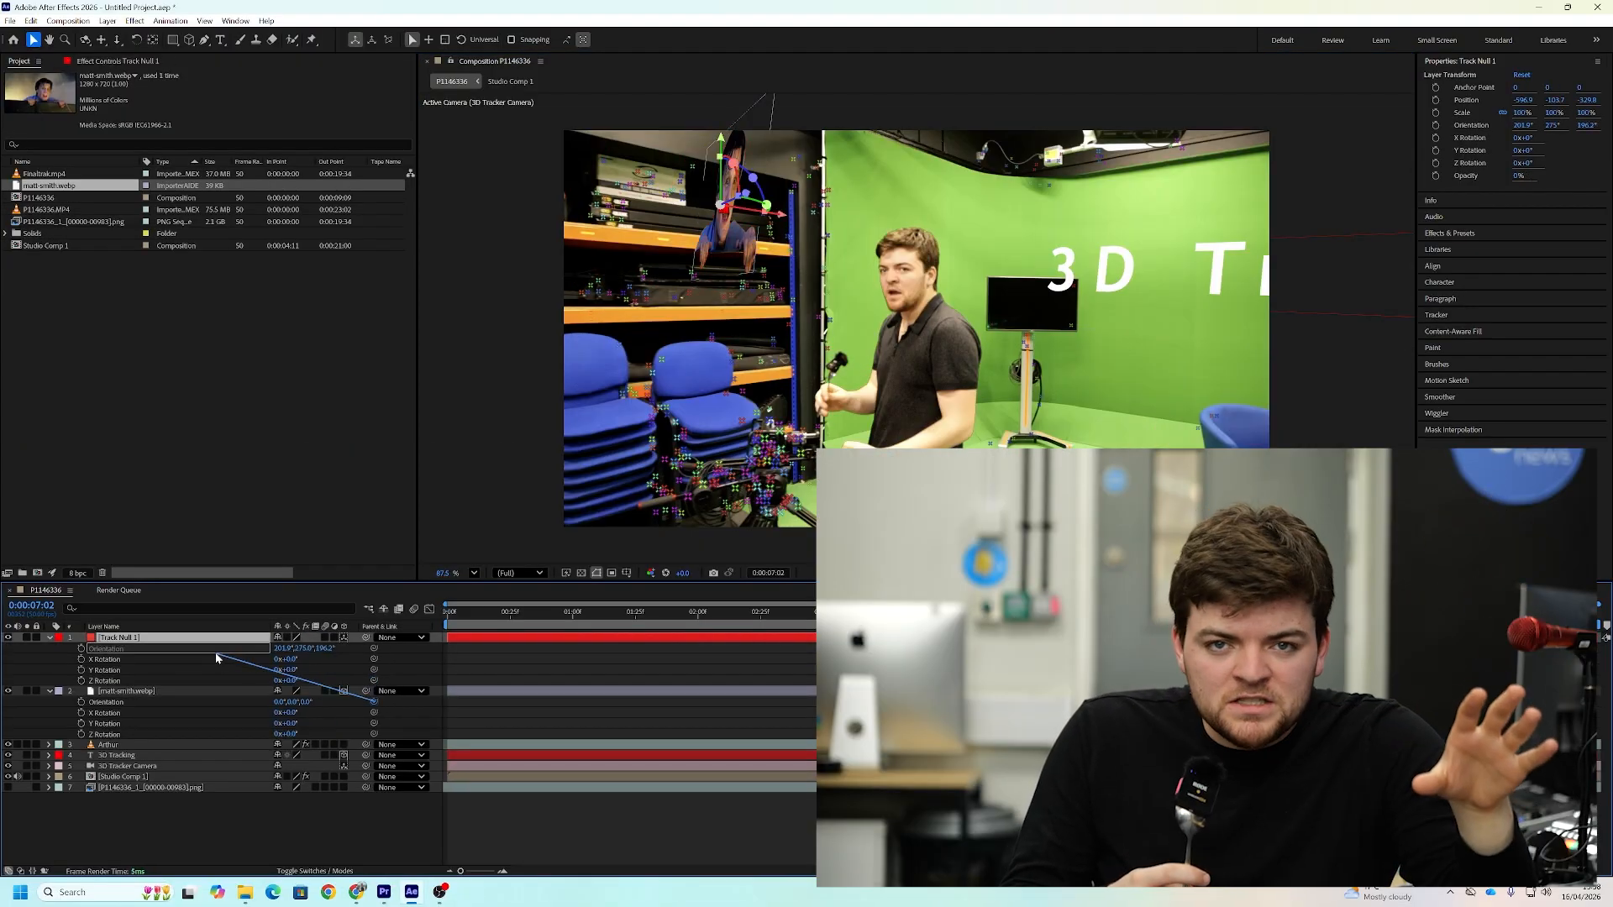
drag(216, 655, 216, 653)
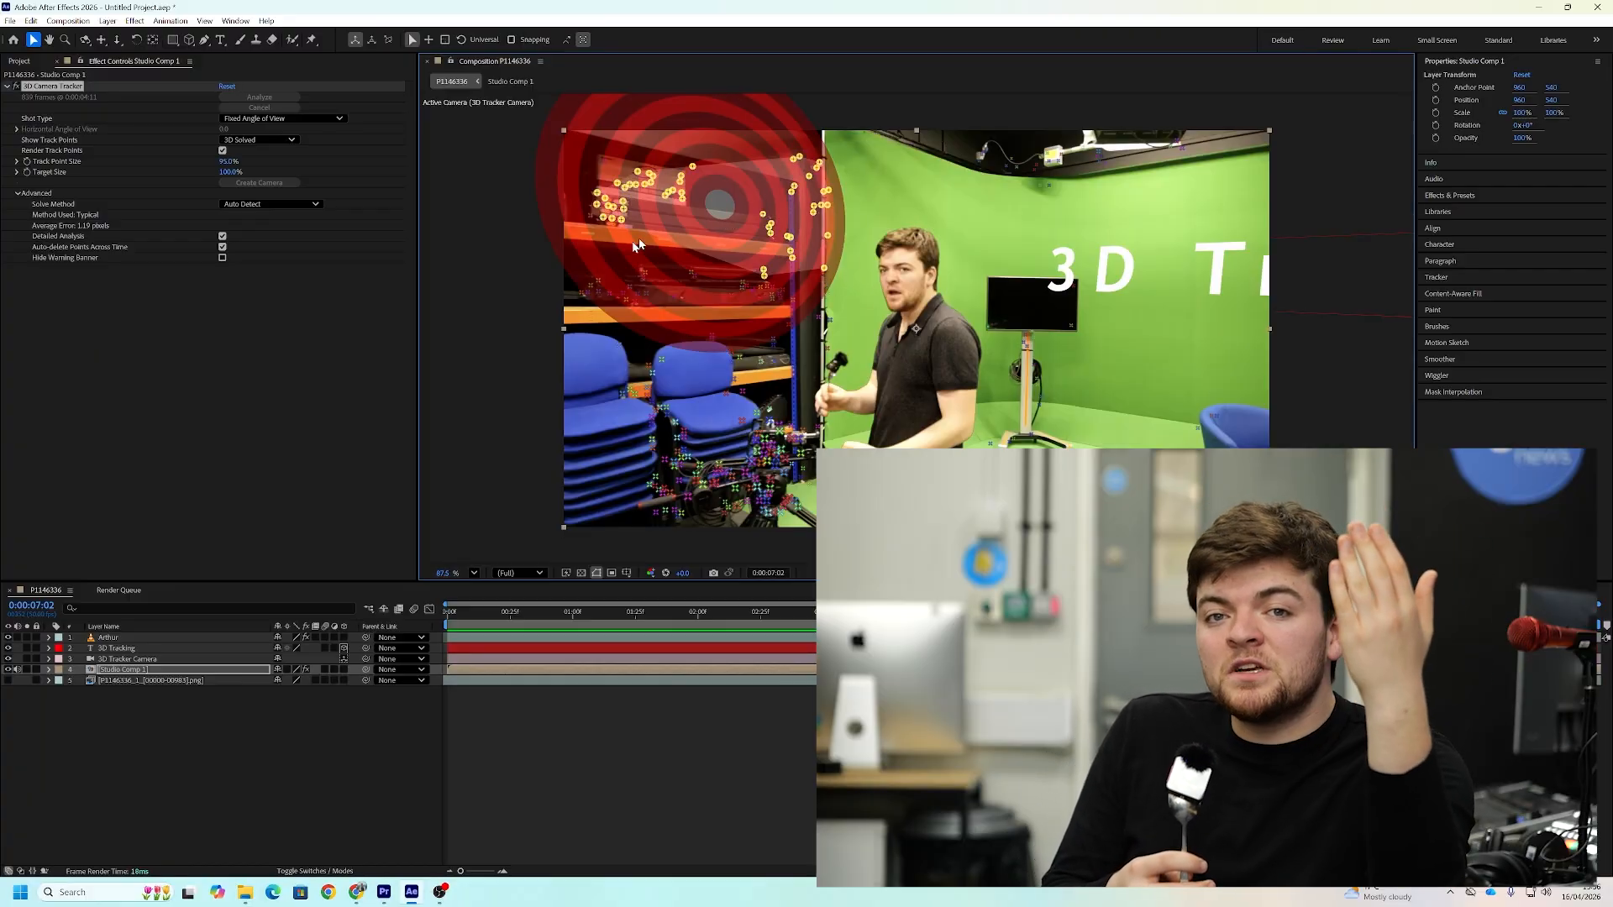
Create a null from the selected shelf track points and scale the linked matt-smith.webp image to 67%
right_click(766, 220)
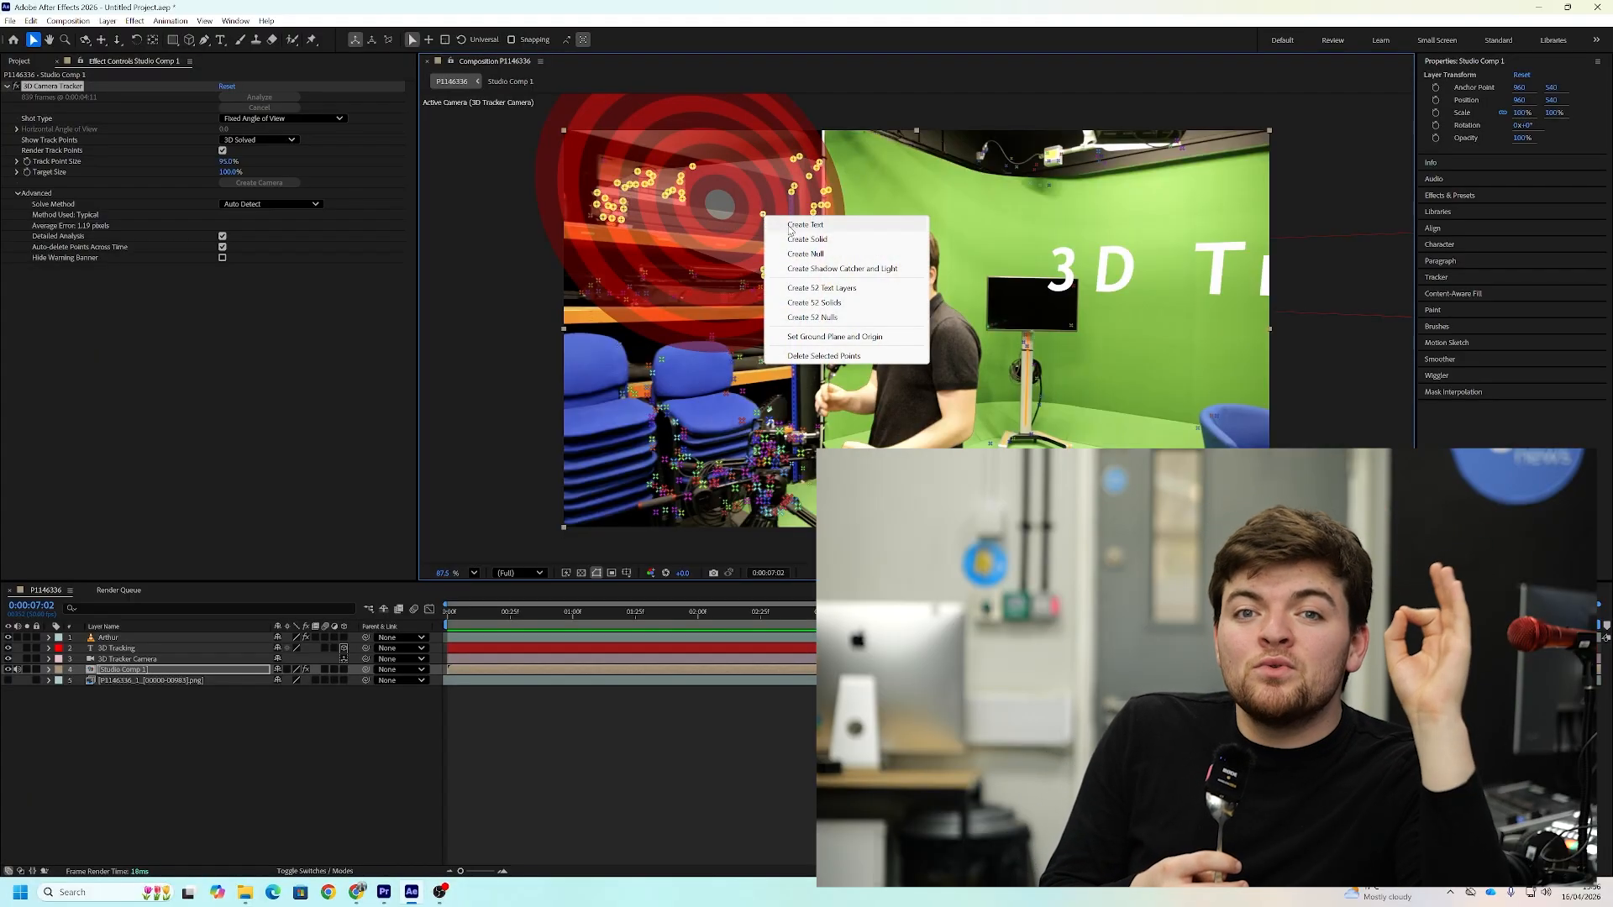
click(818, 255)
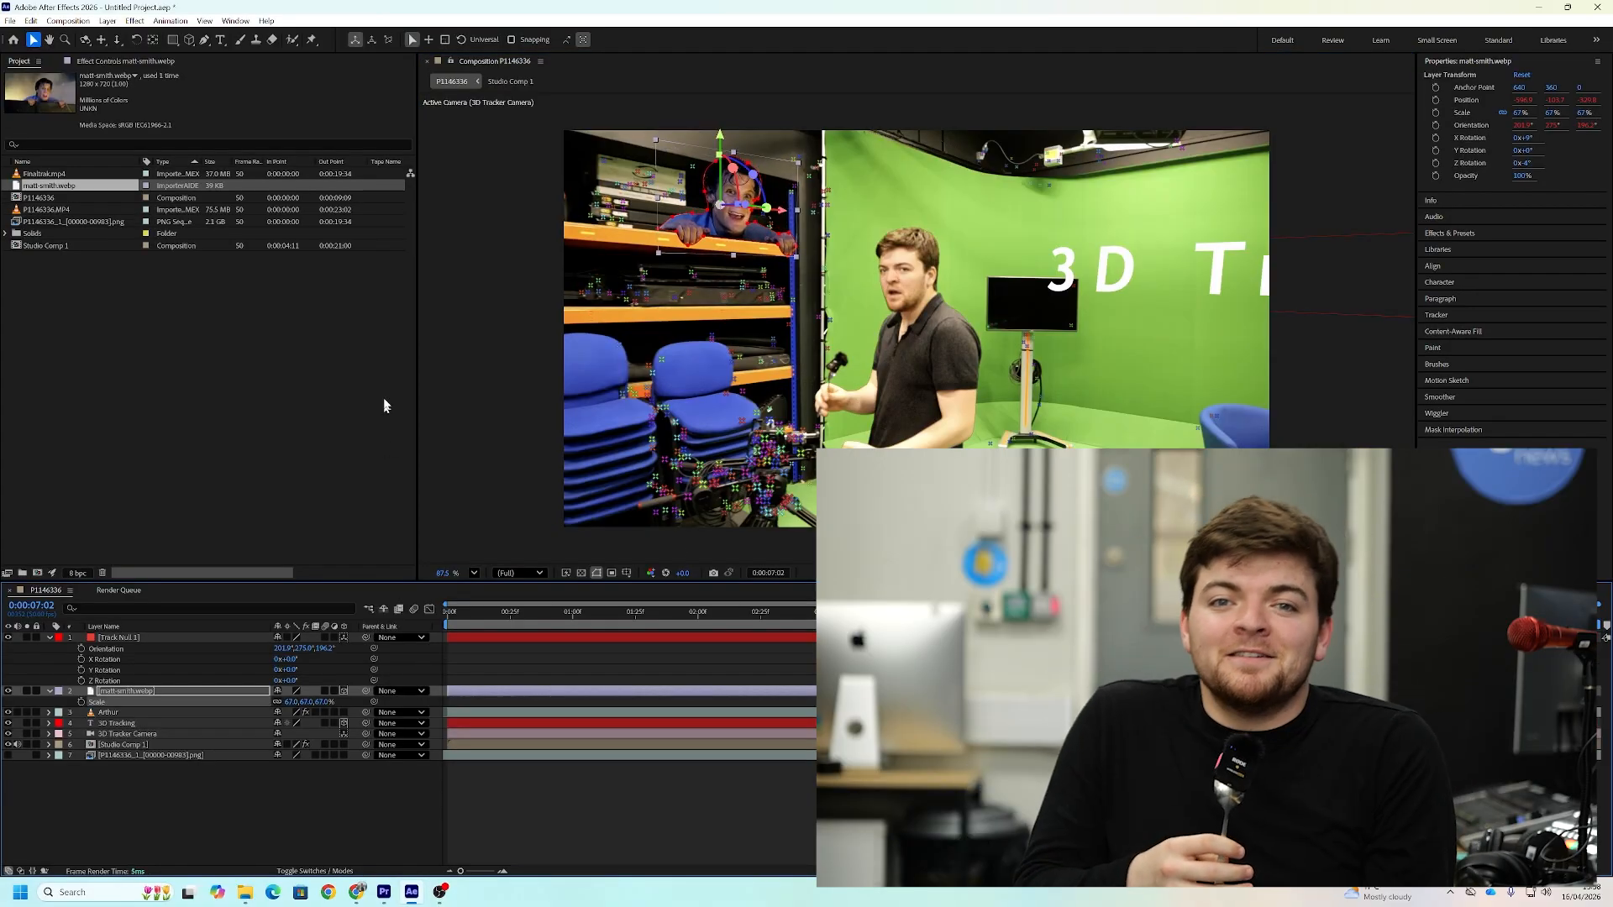
click(486, 363)
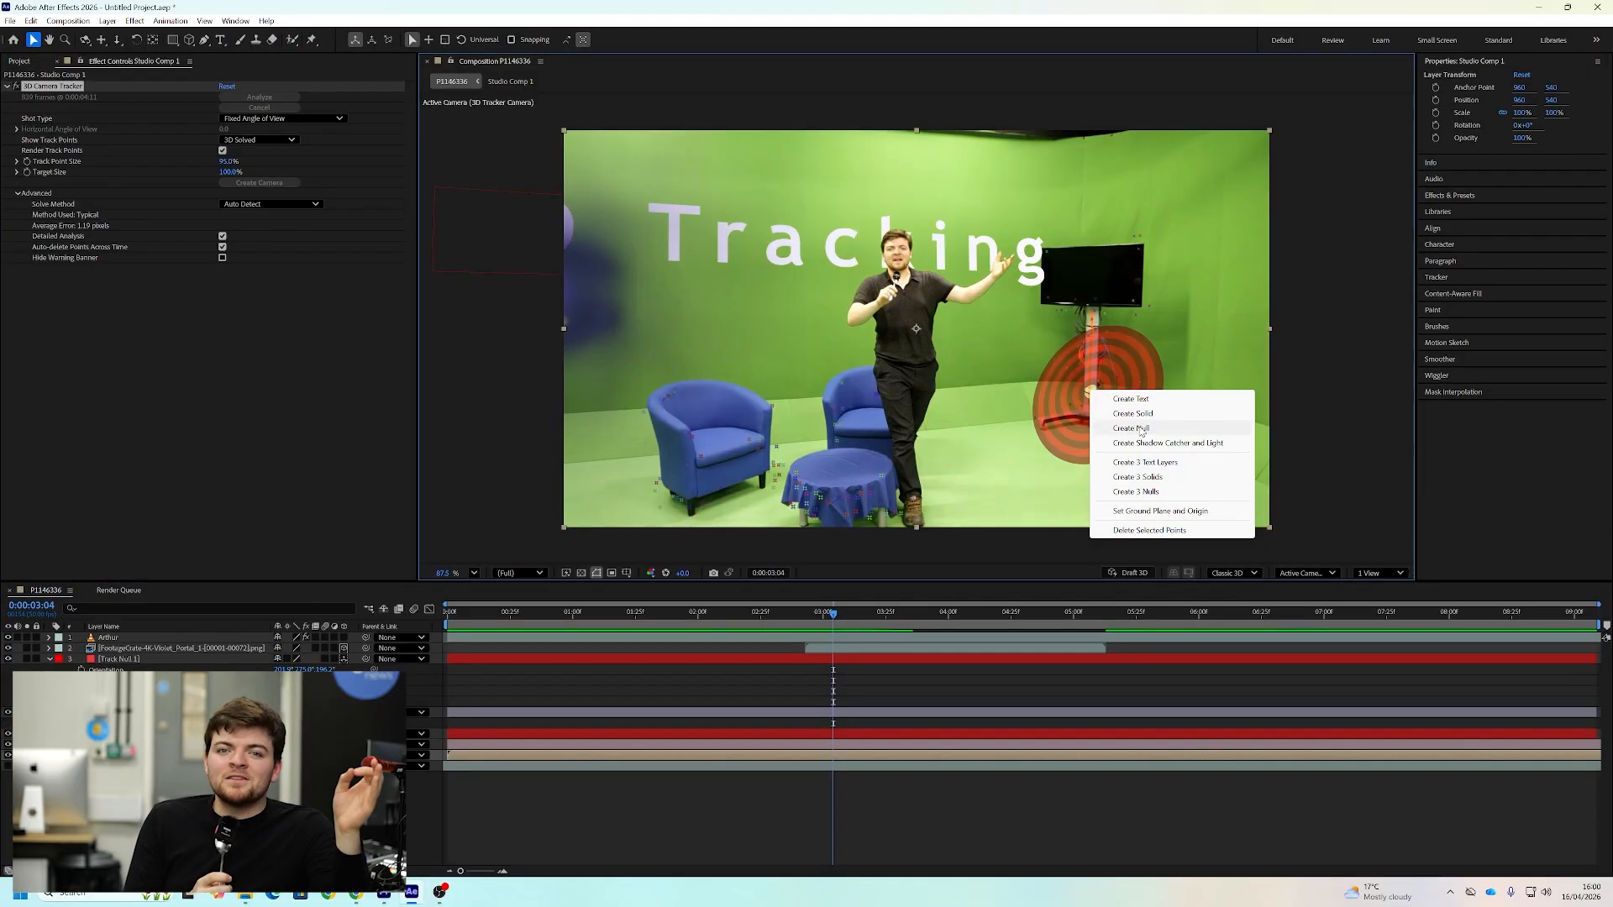
Place the FootageCrate violet portal PNG sequence below the far monitor, with its position linked to Track Null 2
click(1141, 429)
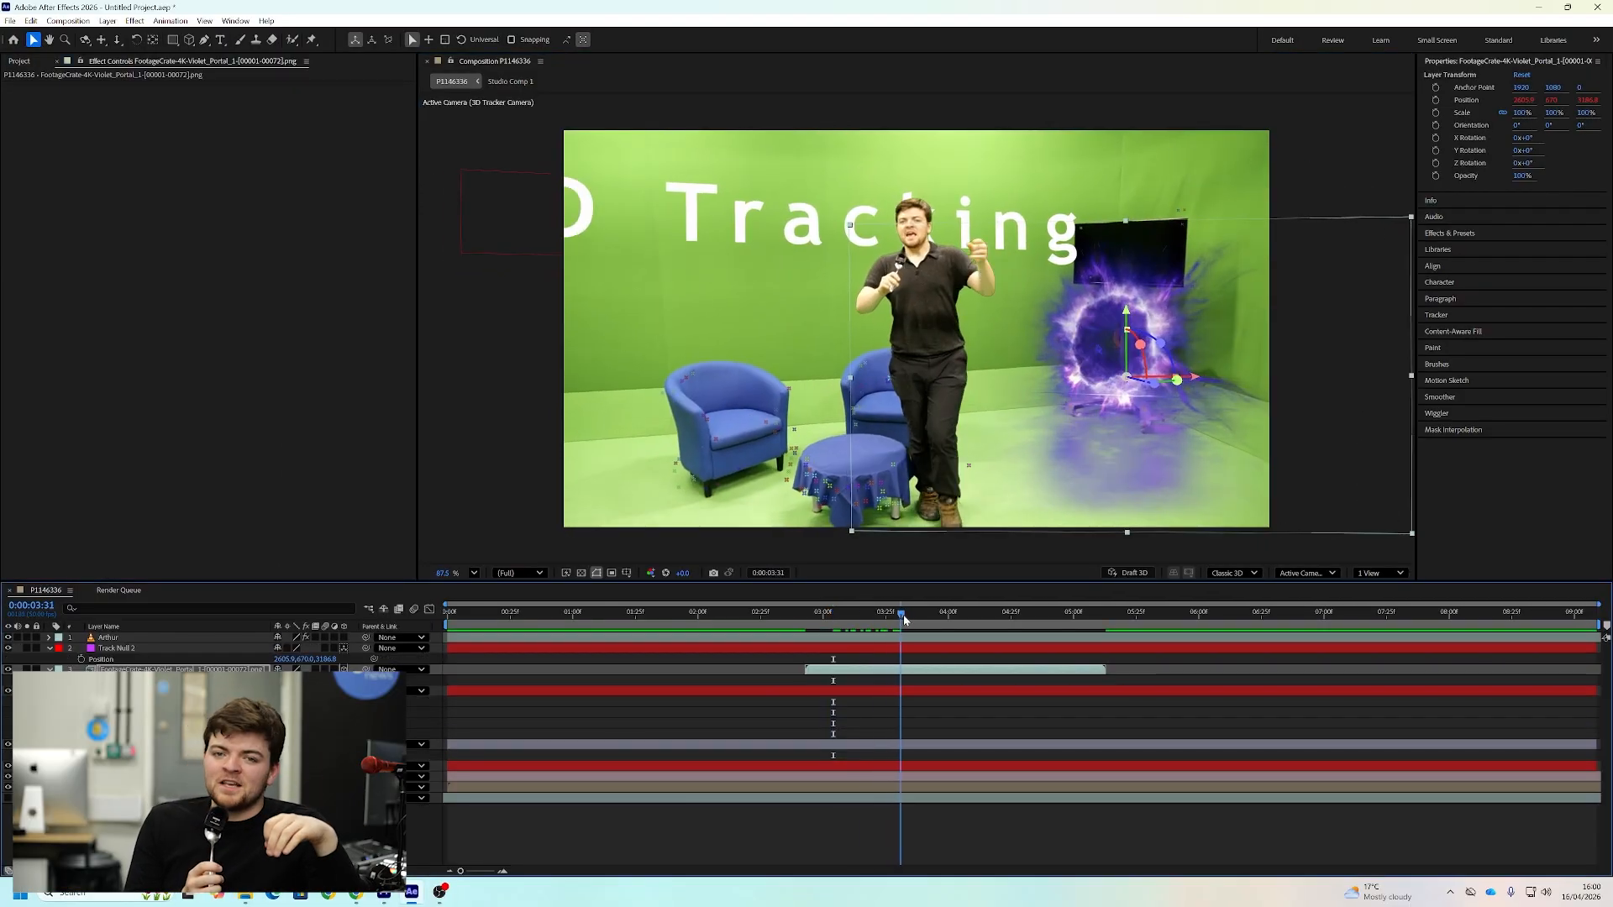